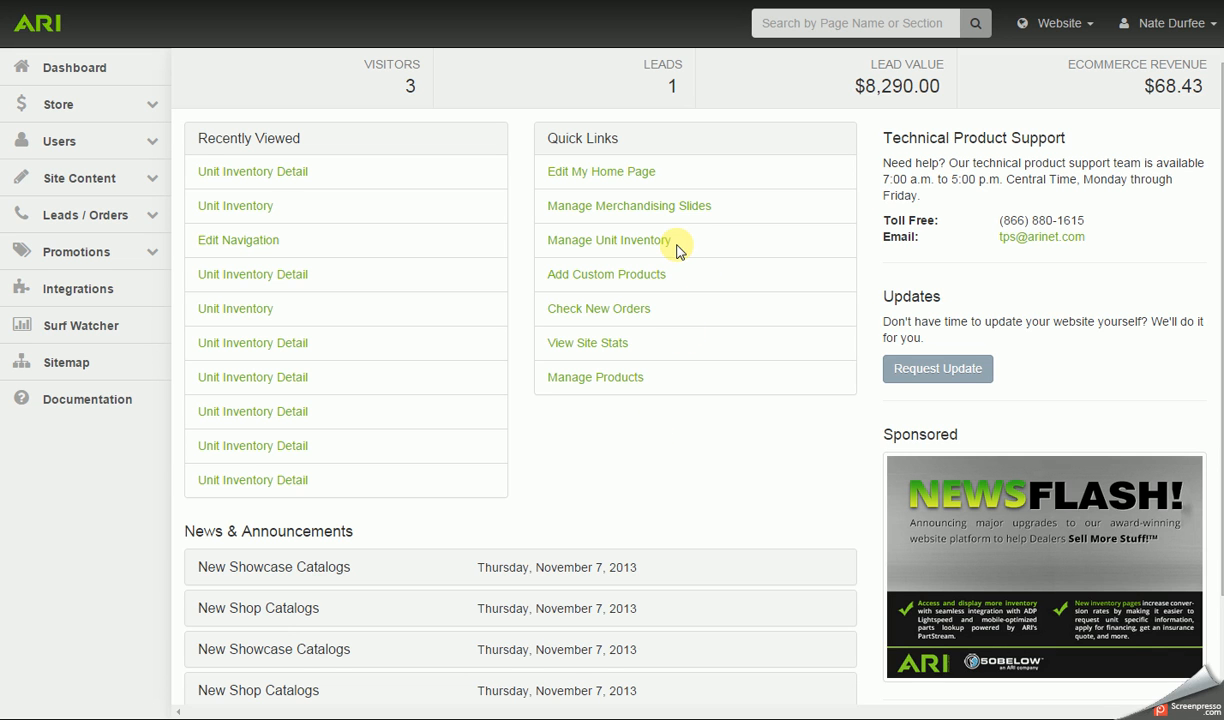
- Open the unit inventory management list and bring the filtered inventory into view
{"action": "left_click", "coordinate": [620, 245]}
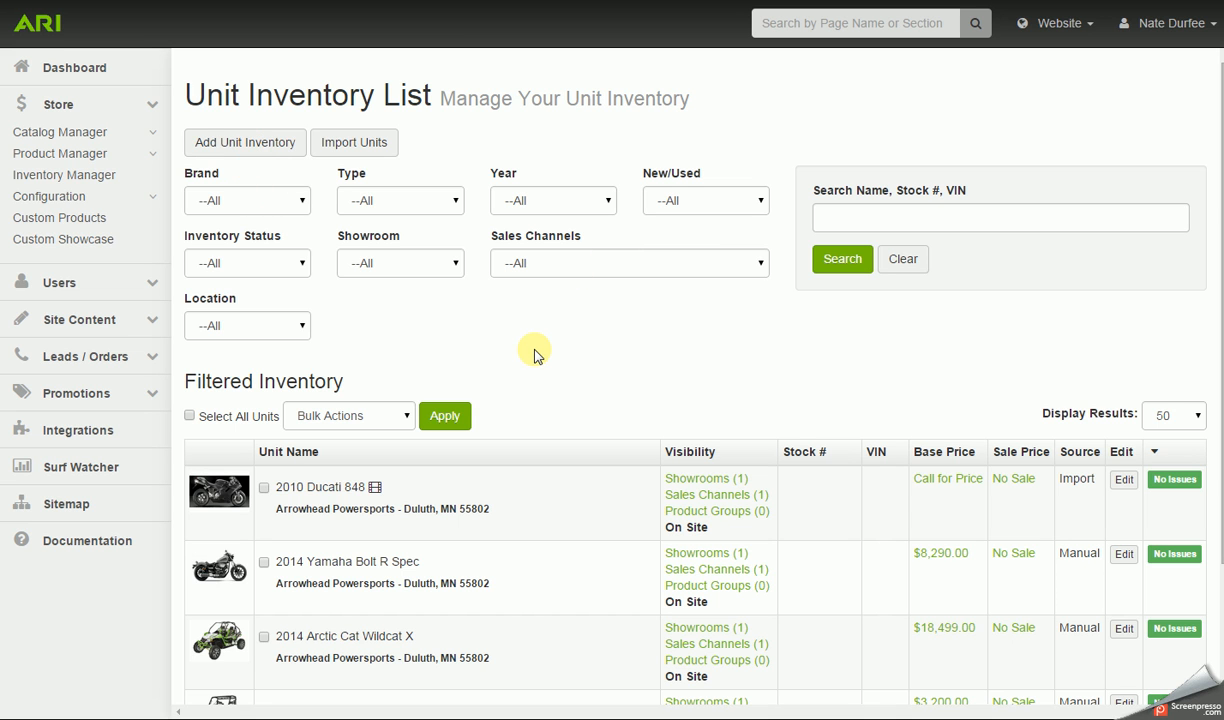
{"action": "scroll", "coordinate": [535, 355], "scroll_direction": "down", "scroll_amount": 2}
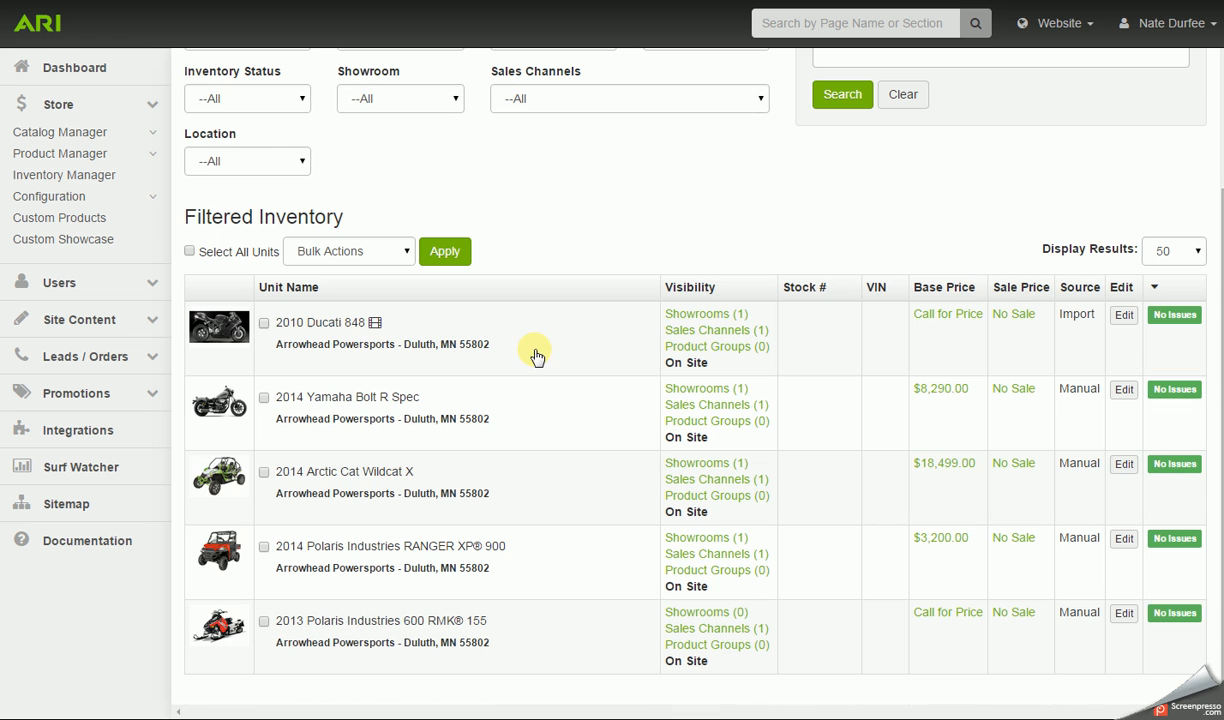
{"action": "left_click", "coordinate": [1123, 390]}
- Delete the 2013 Polaris Industries 600 RMK® 155 from the inventory with the Delete Units bulk action
{"action": "left_click", "coordinate": [263, 622]}
{"action": "left_click", "coordinate": [404, 253]}
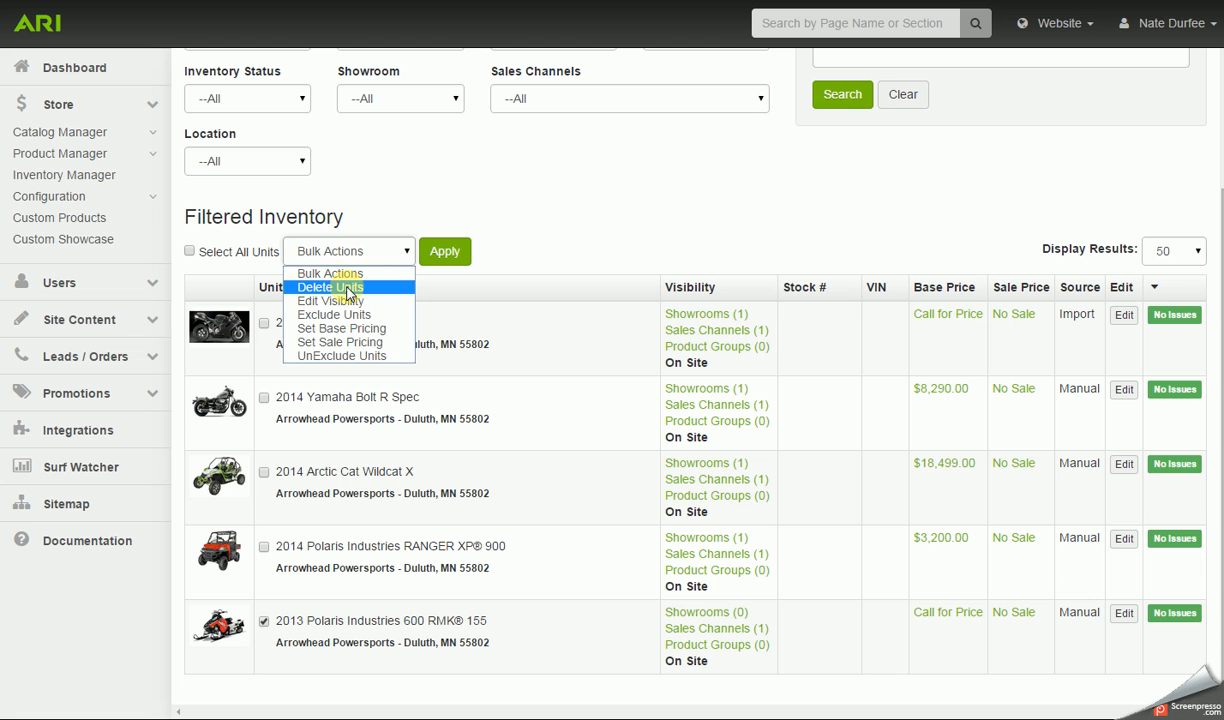
{"action": "left_click", "coordinate": [347, 287]}
{"action": "left_click", "coordinate": [445, 255]}
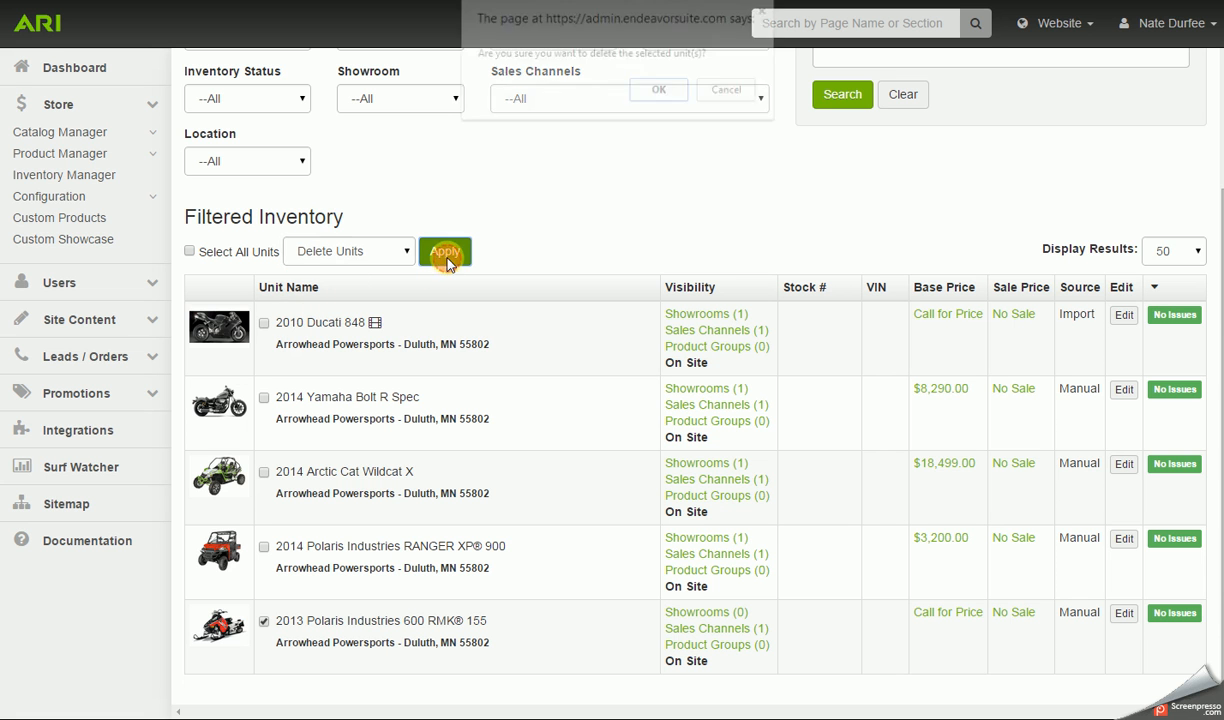
{"action": "left_click", "coordinate": [655, 92]}
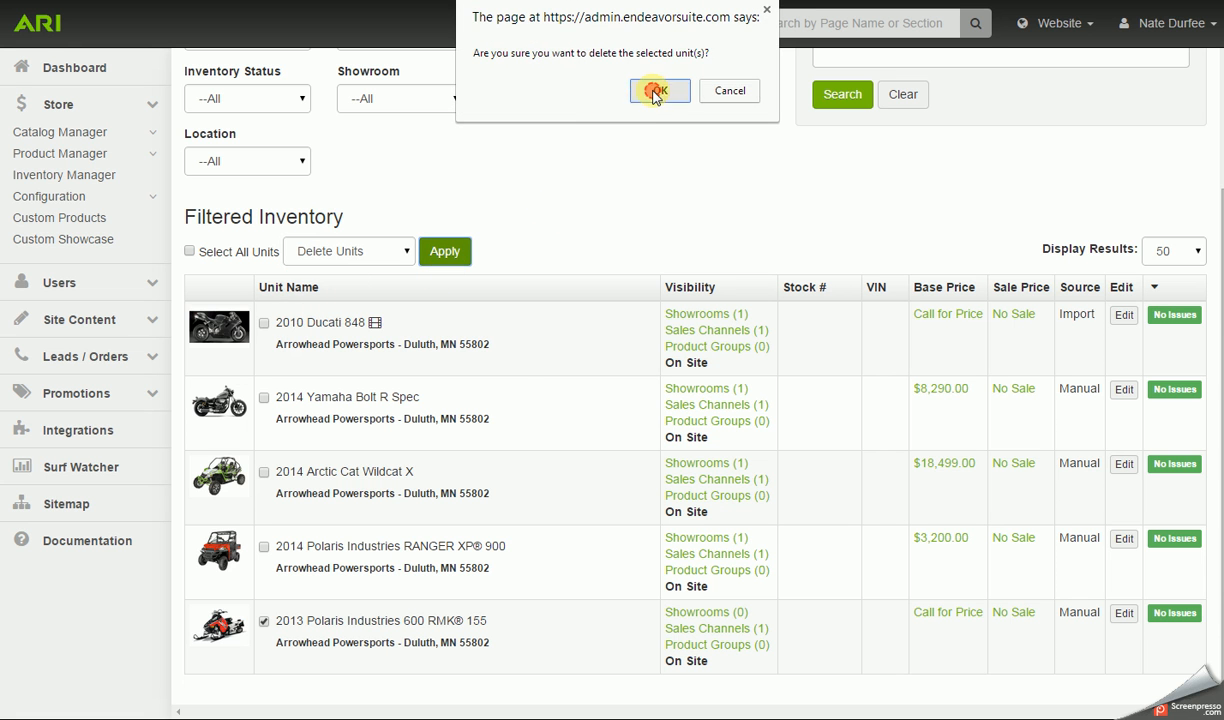
{"action": "left_click", "coordinate": [766, 410]}
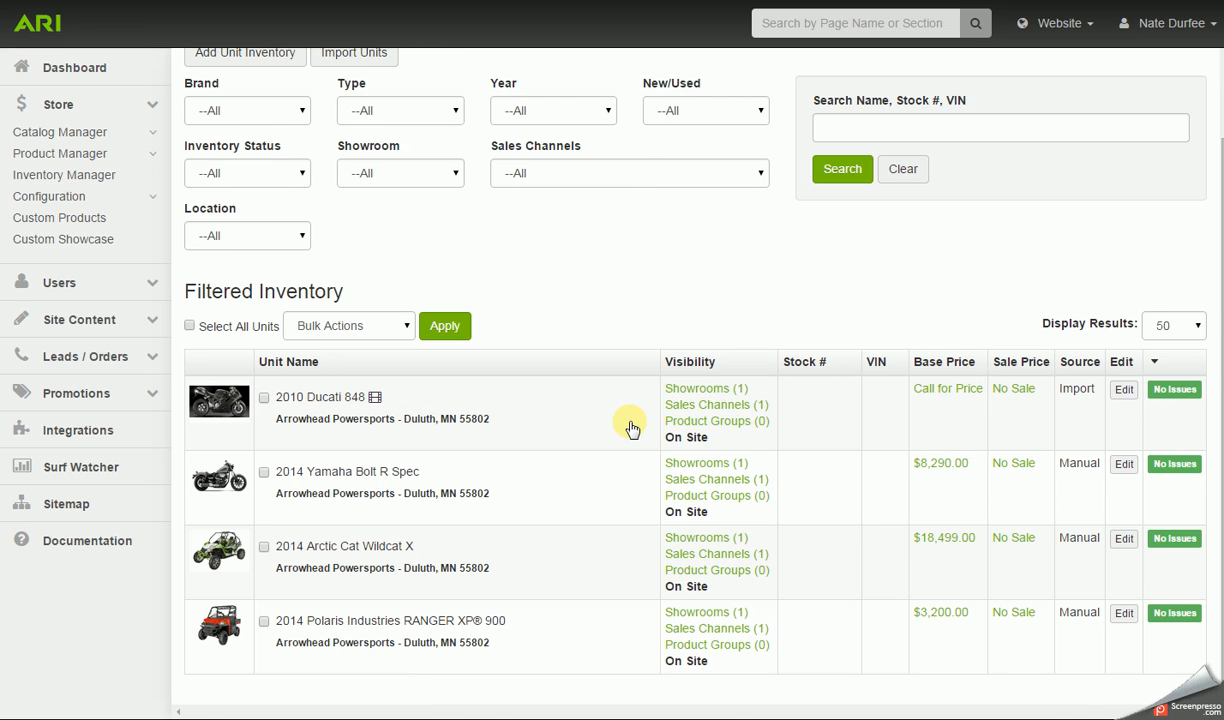
- Examine the inventory's Brand, Type, Year, New/Used and Showroom filter choices and the name, stock number and VIN search
{"action": "scroll", "coordinate": [628, 429], "scroll_direction": "up", "scroll_amount": 2}
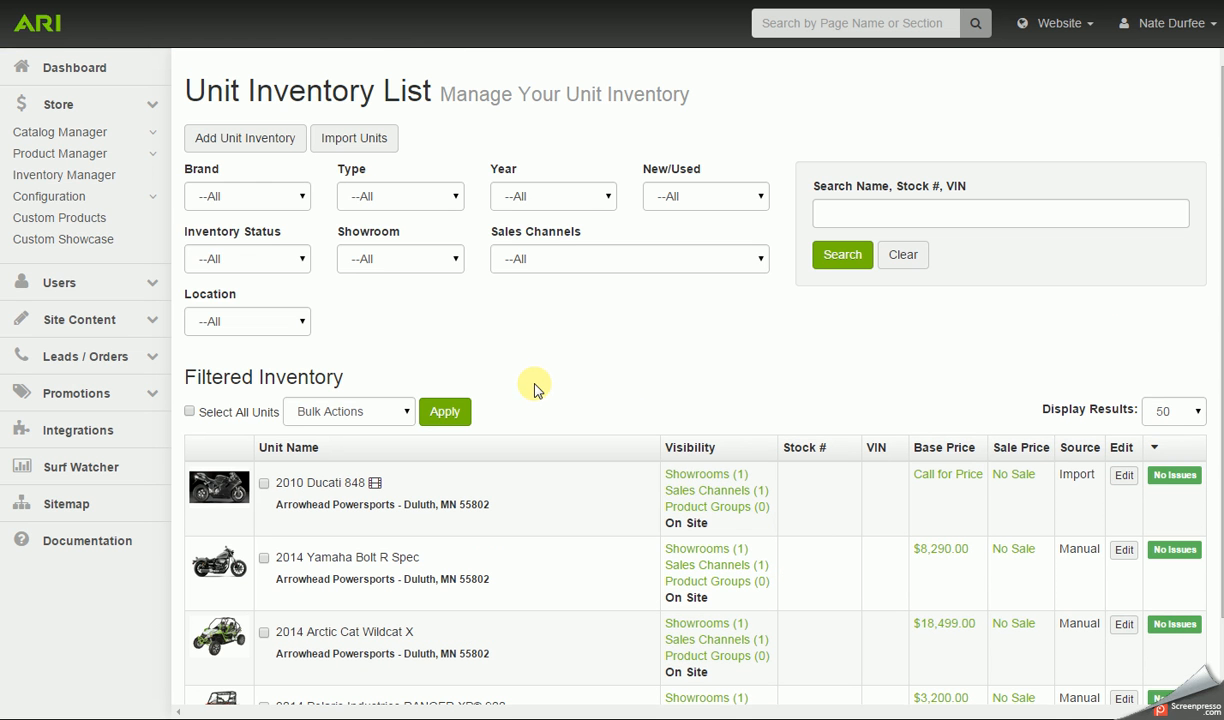
{"action": "scroll", "coordinate": [540, 385], "scroll_direction": "down", "scroll_amount": 2}
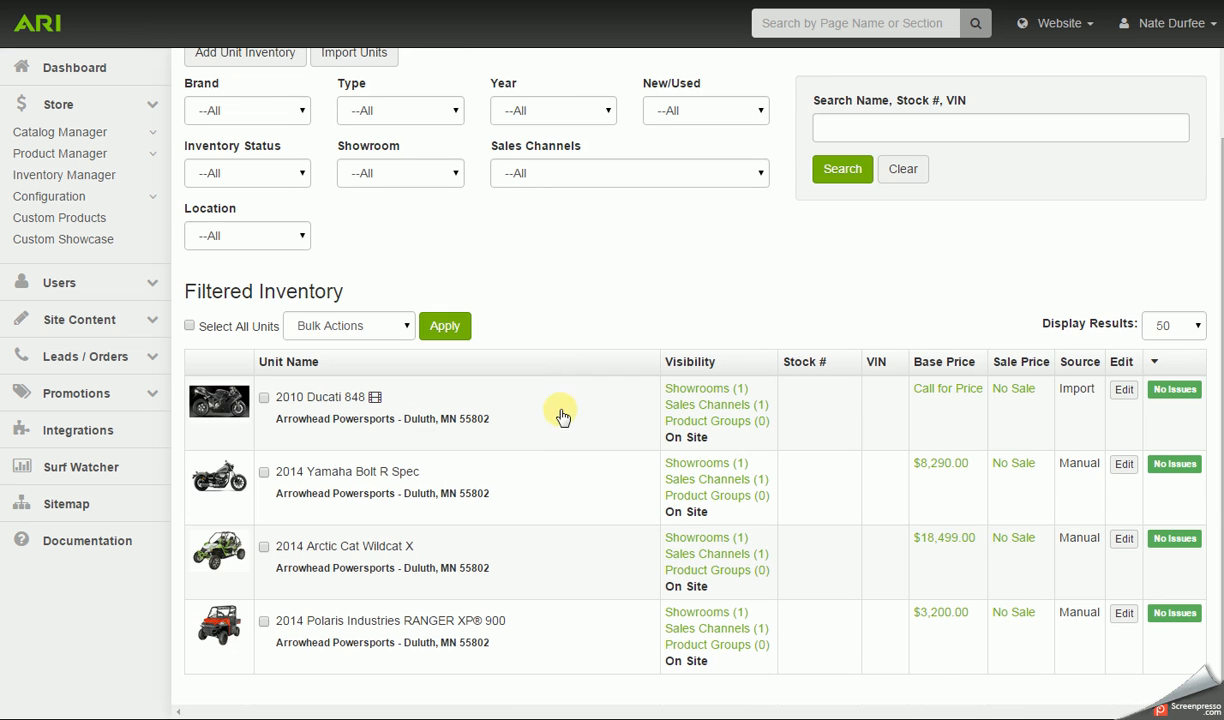
{"action": "scroll", "coordinate": [657, 318], "scroll_direction": "up", "scroll_amount": 2}
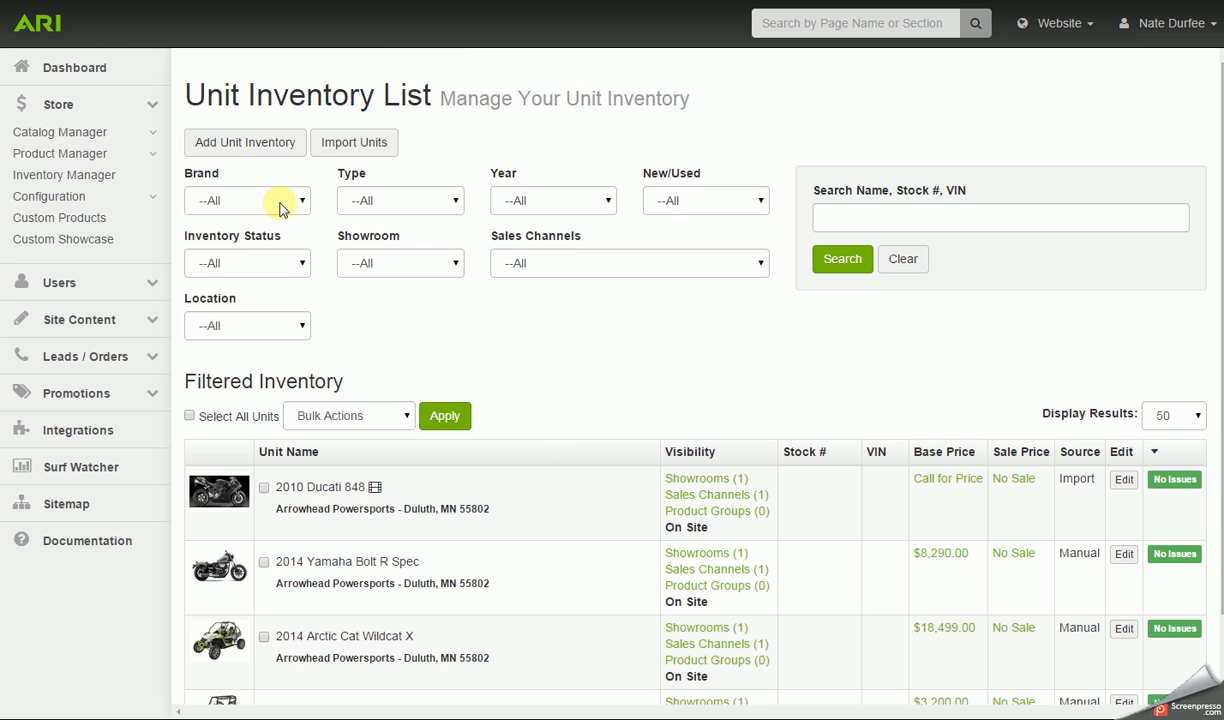
{"action": "left_click", "coordinate": [304, 202]}
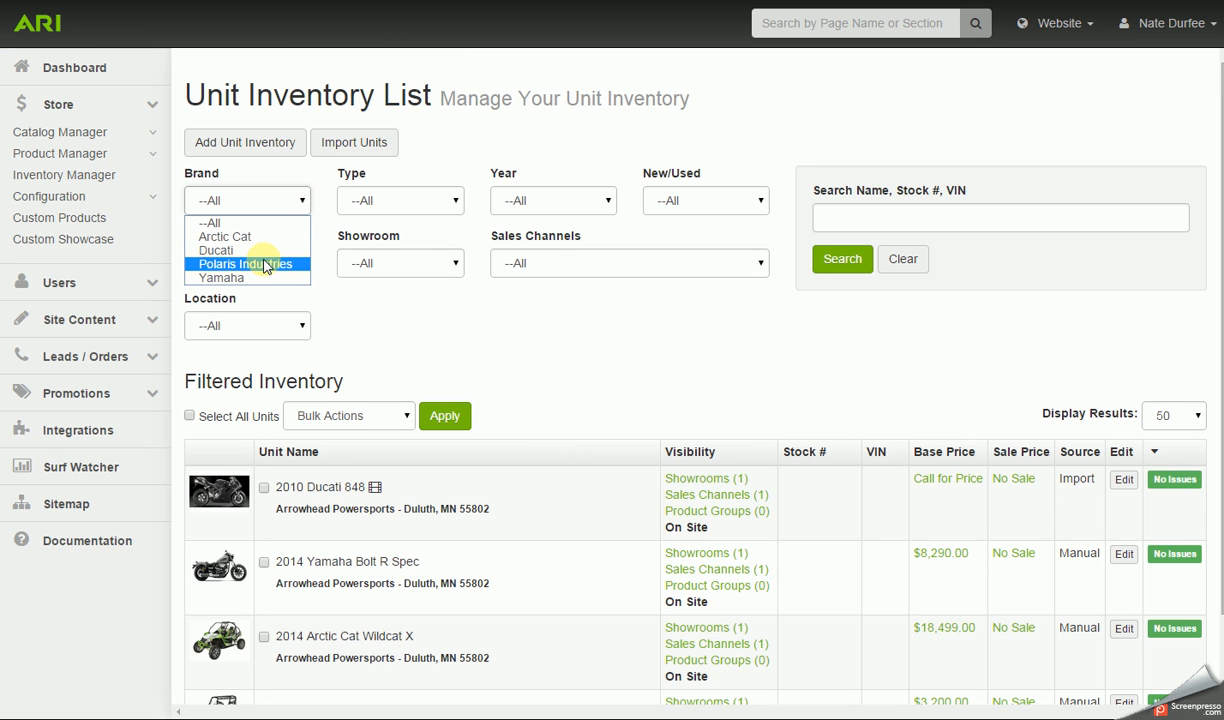
{"action": "left_click", "coordinate": [246, 222]}
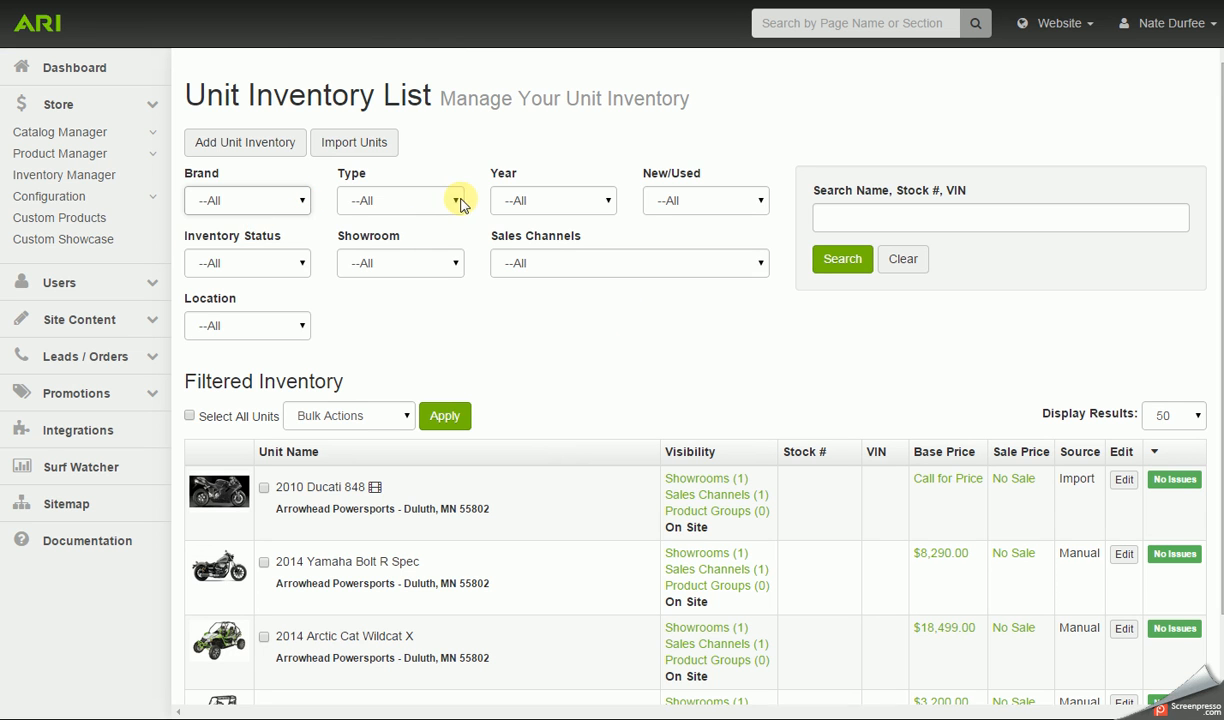
{"action": "left_click", "coordinate": [455, 203]}
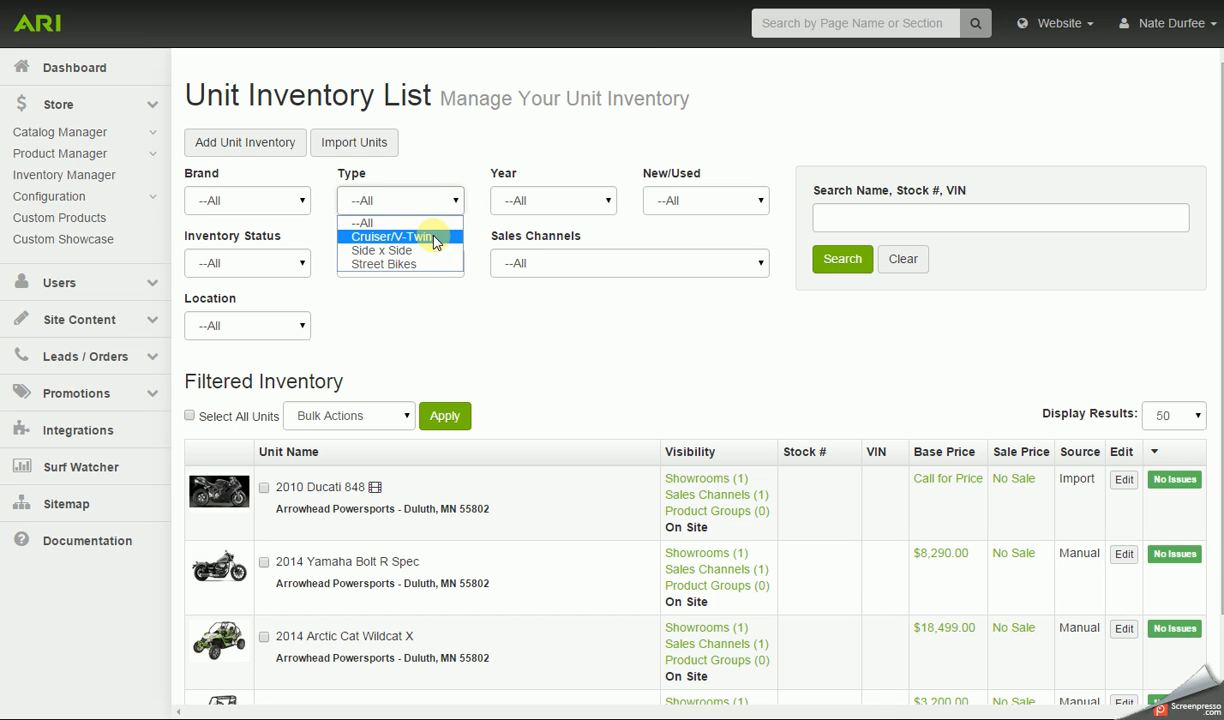
{"action": "left_click", "coordinate": [453, 163]}
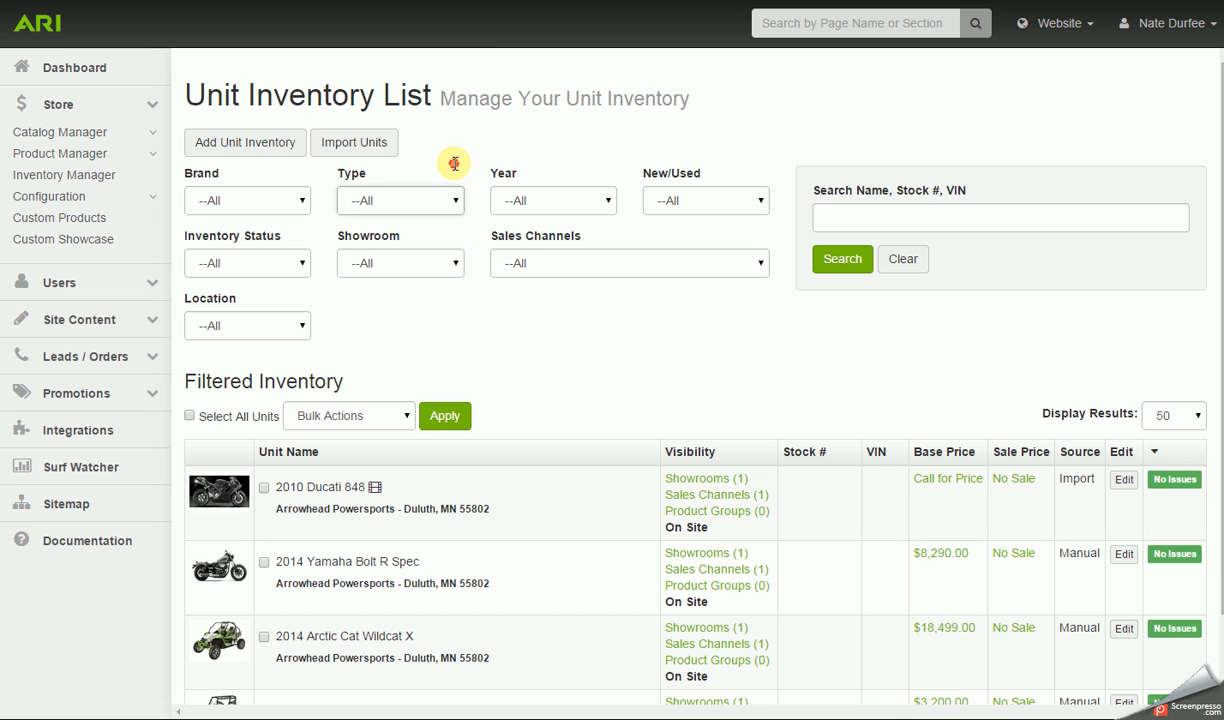
{"action": "left_click", "coordinate": [607, 201]}
{"action": "left_click", "coordinate": [609, 163]}
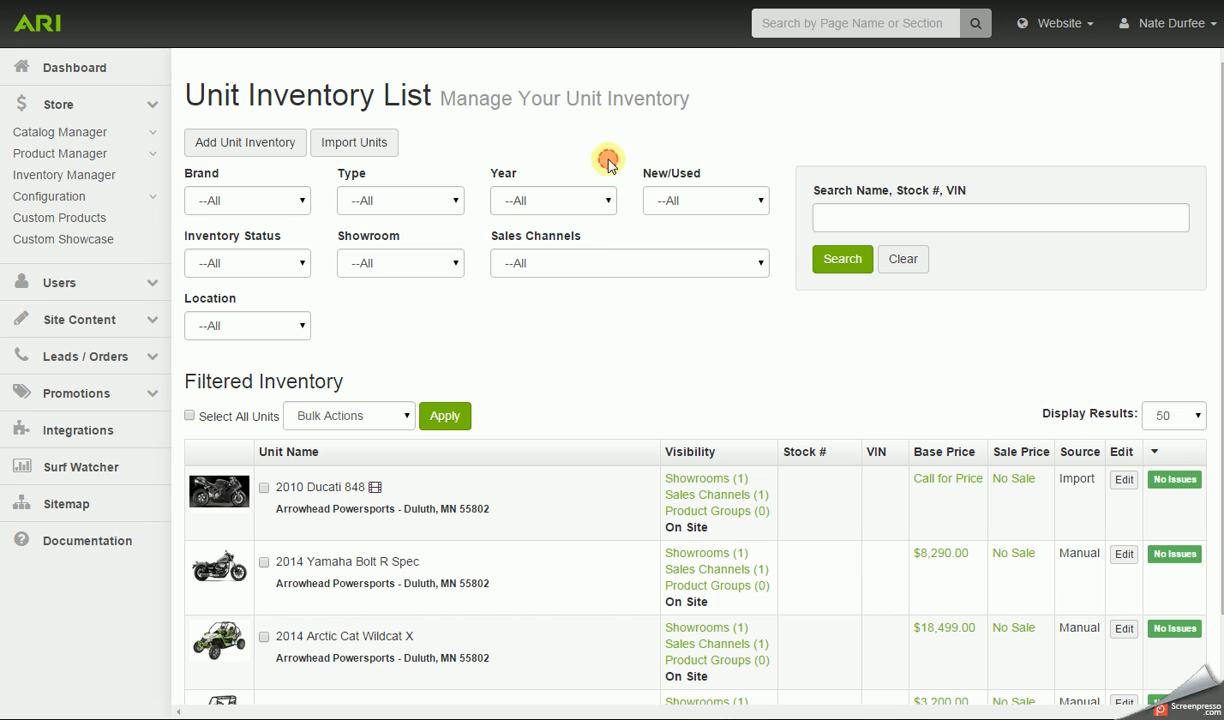
{"action": "left_click", "coordinate": [759, 200]}
{"action": "left_click", "coordinate": [742, 159]}
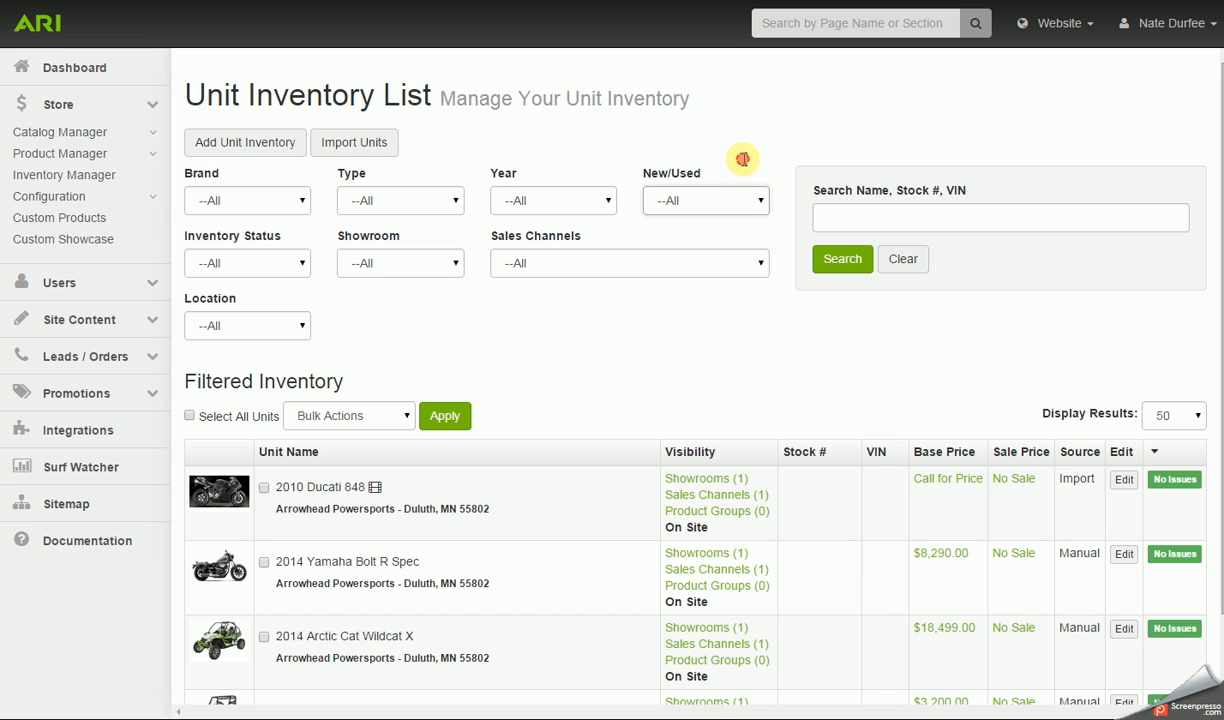
{"action": "left_click", "coordinate": [452, 264]}
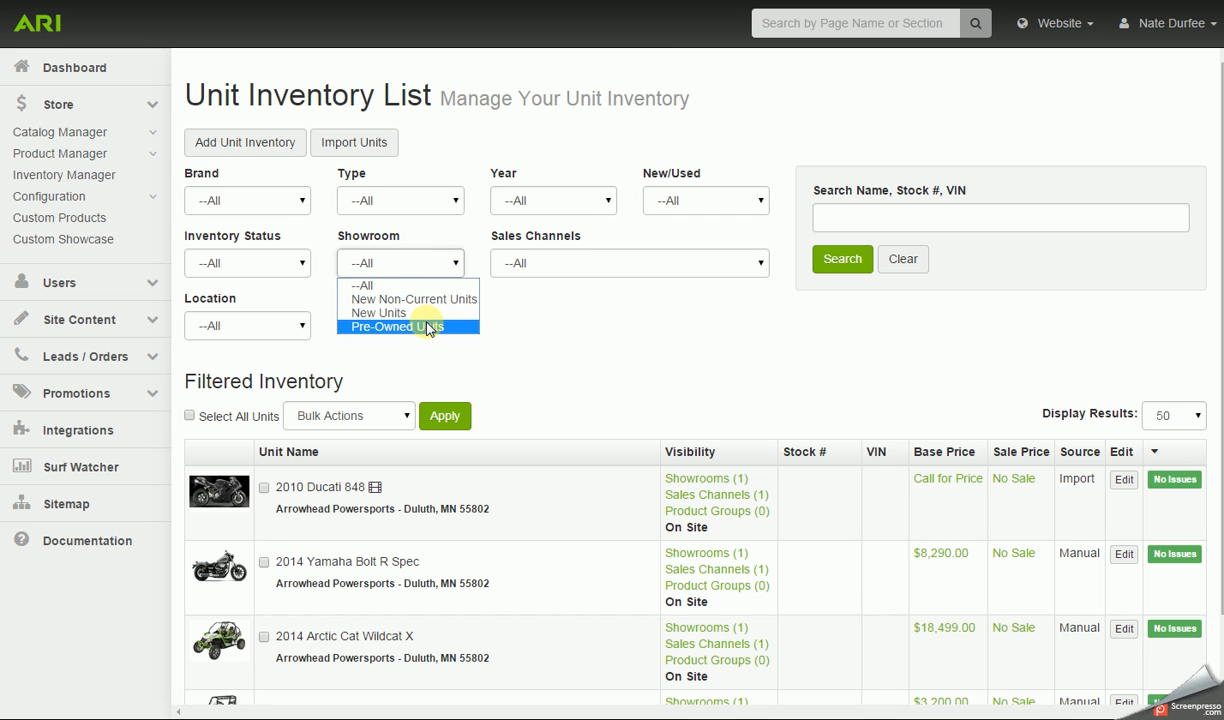
{"action": "left_click", "coordinate": [545, 328]}
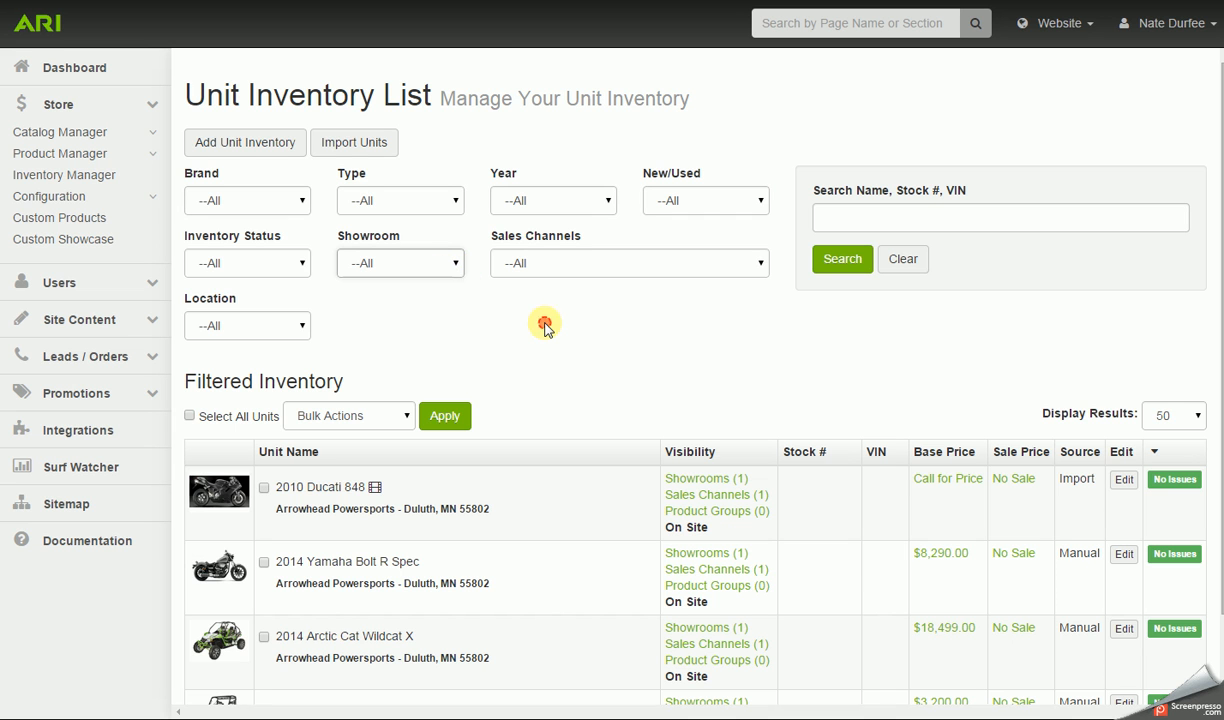
{"action": "left_click", "coordinate": [837, 219]}
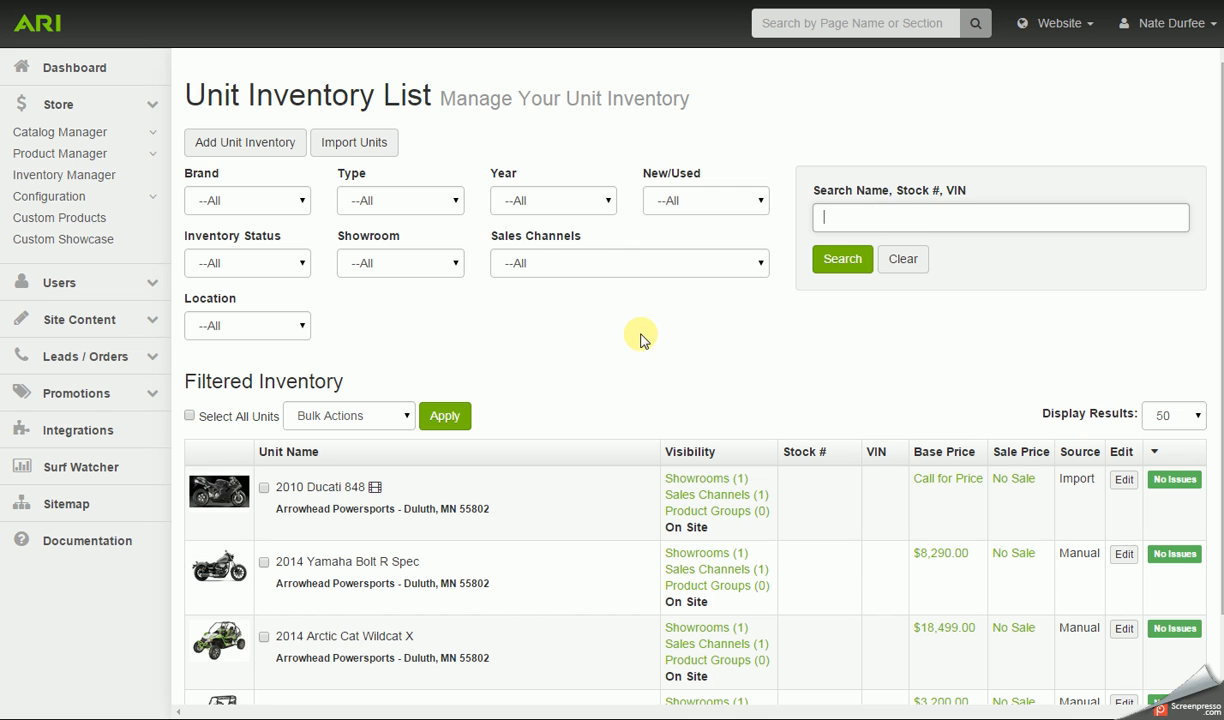
- Start adding a new inventory unit and set its industry to Power Sports
{"action": "left_click", "coordinate": [250, 146]}
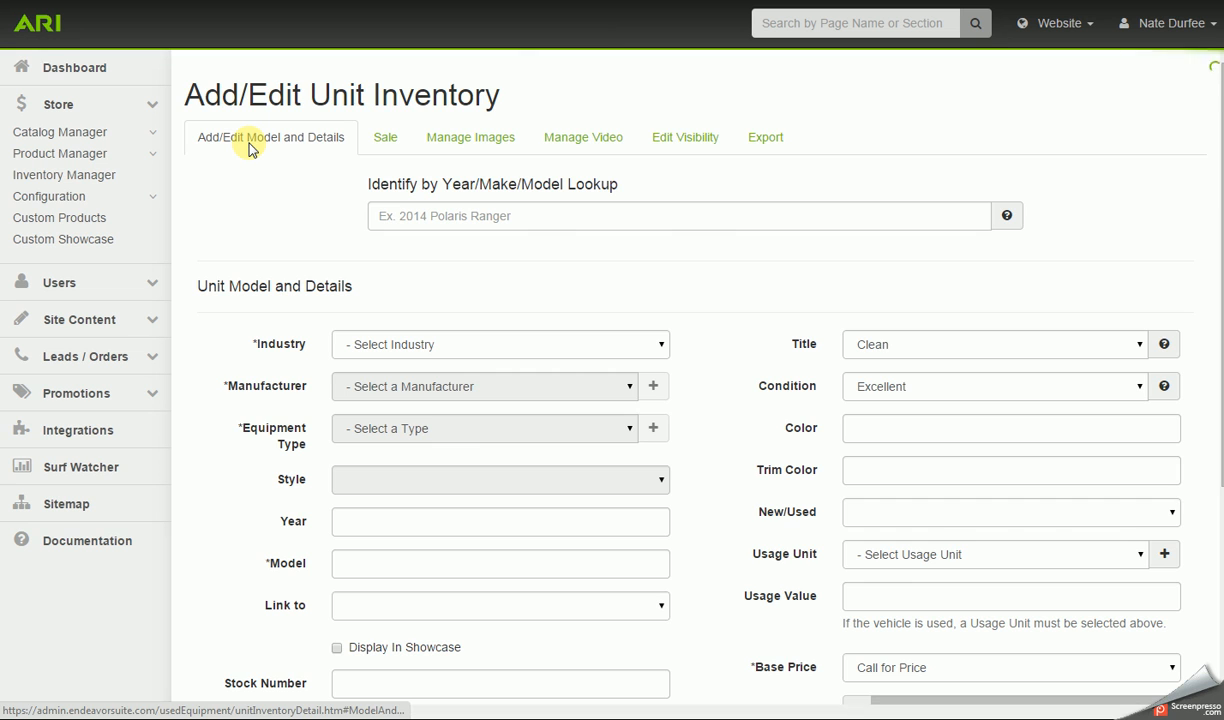
{"action": "scroll", "coordinate": [255, 215], "scroll_direction": "down", "scroll_amount": 1}
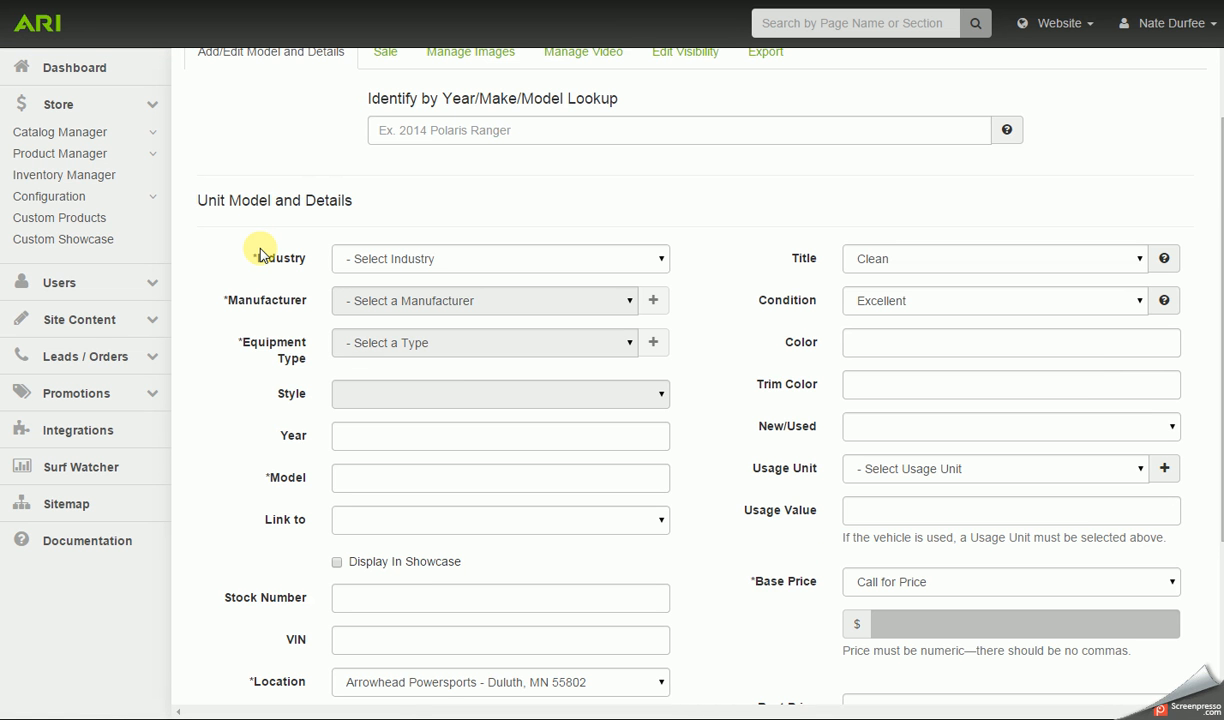
{"action": "scroll", "coordinate": [259, 254], "scroll_direction": "down", "scroll_amount": 1}
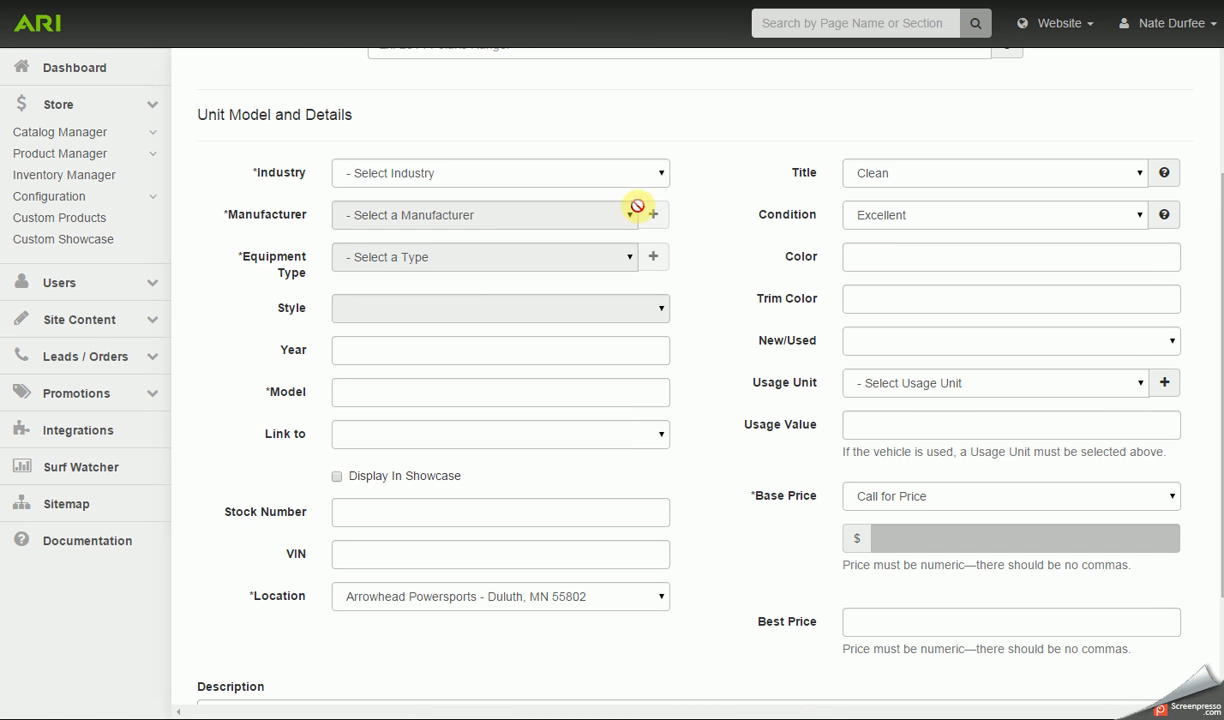
{"action": "left_click", "coordinate": [659, 177]}
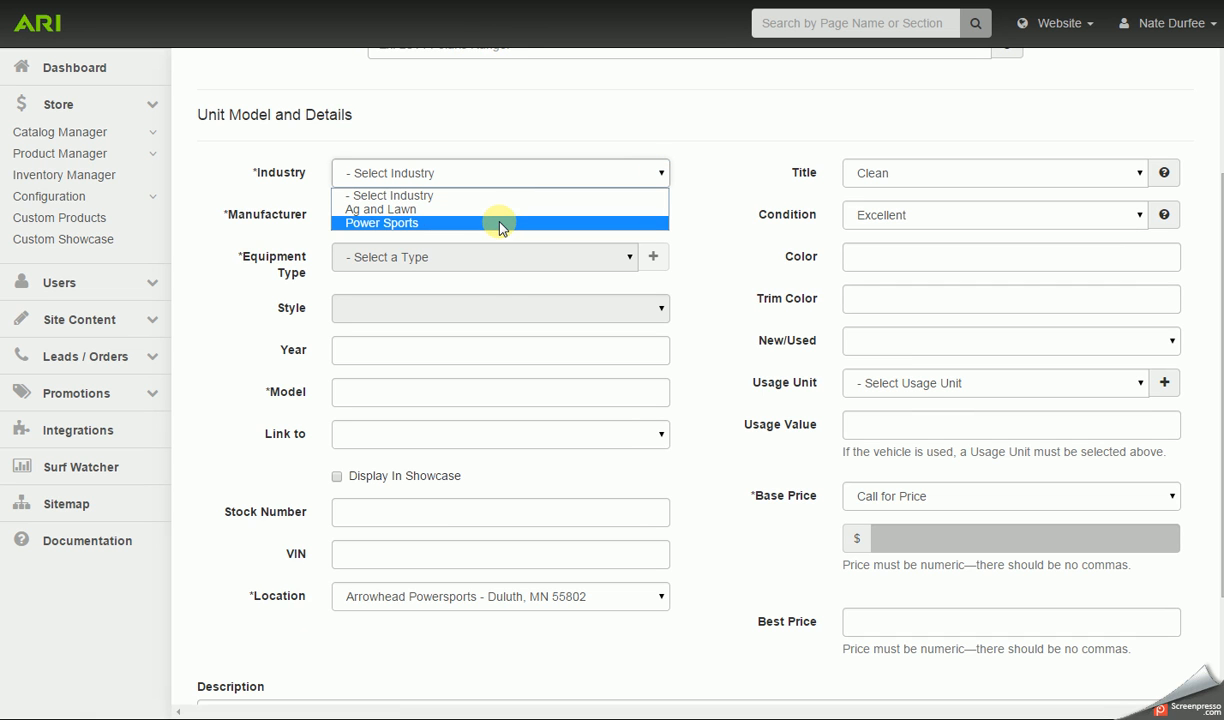
{"action": "left_click", "coordinate": [501, 223]}
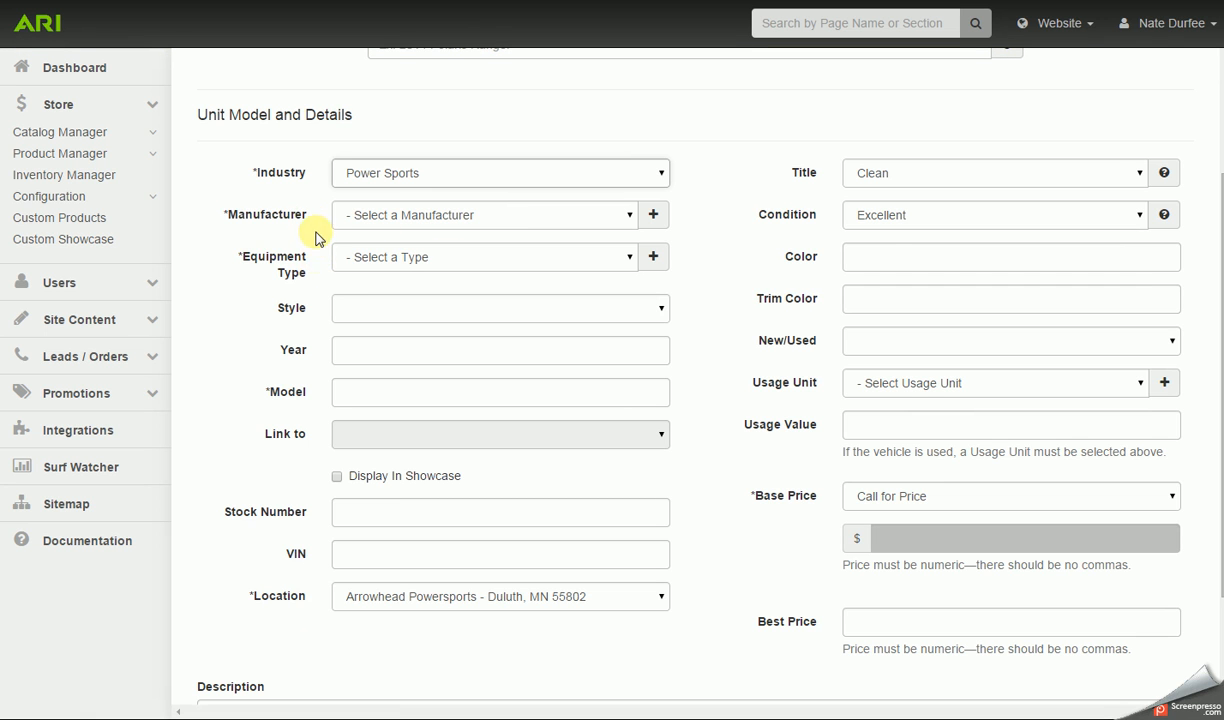
- Set the new unit's manufacturer to Polaris Industries
{"action": "left_click", "coordinate": [625, 214]}
{"action": "scroll", "coordinate": [494, 399], "scroll_direction": "down", "scroll_amount": 10}
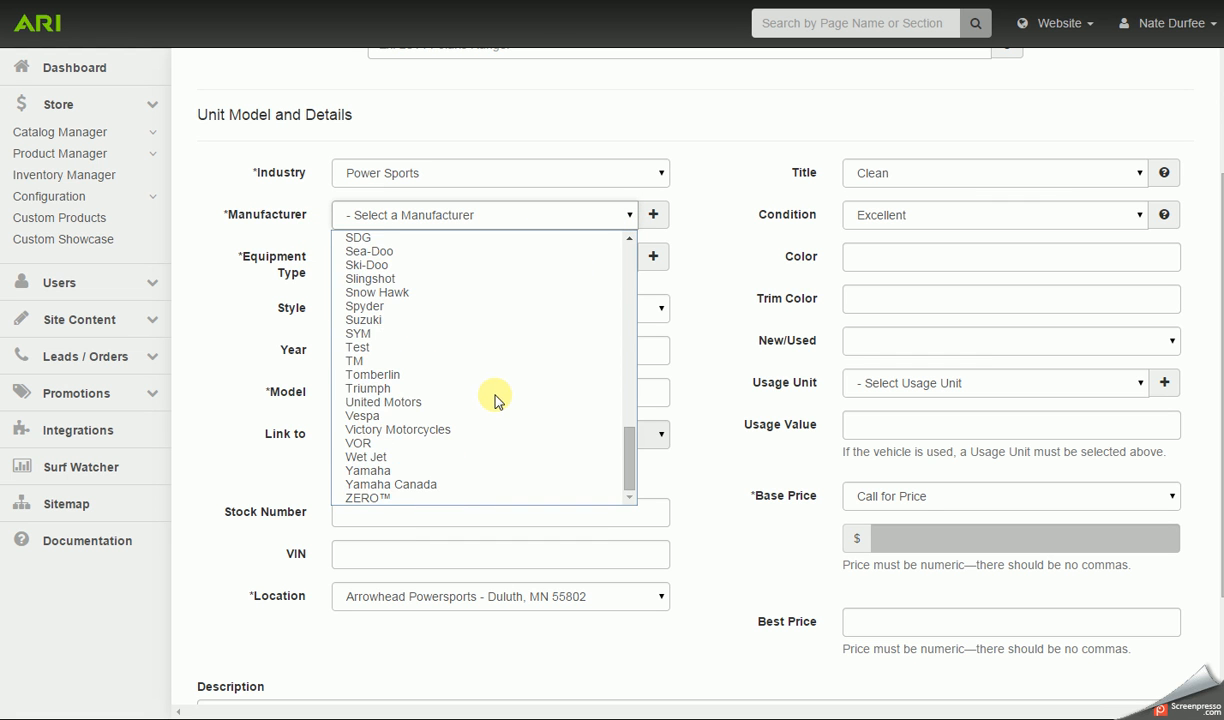
{"action": "scroll", "coordinate": [487, 390], "scroll_direction": "up", "scroll_amount": 6}
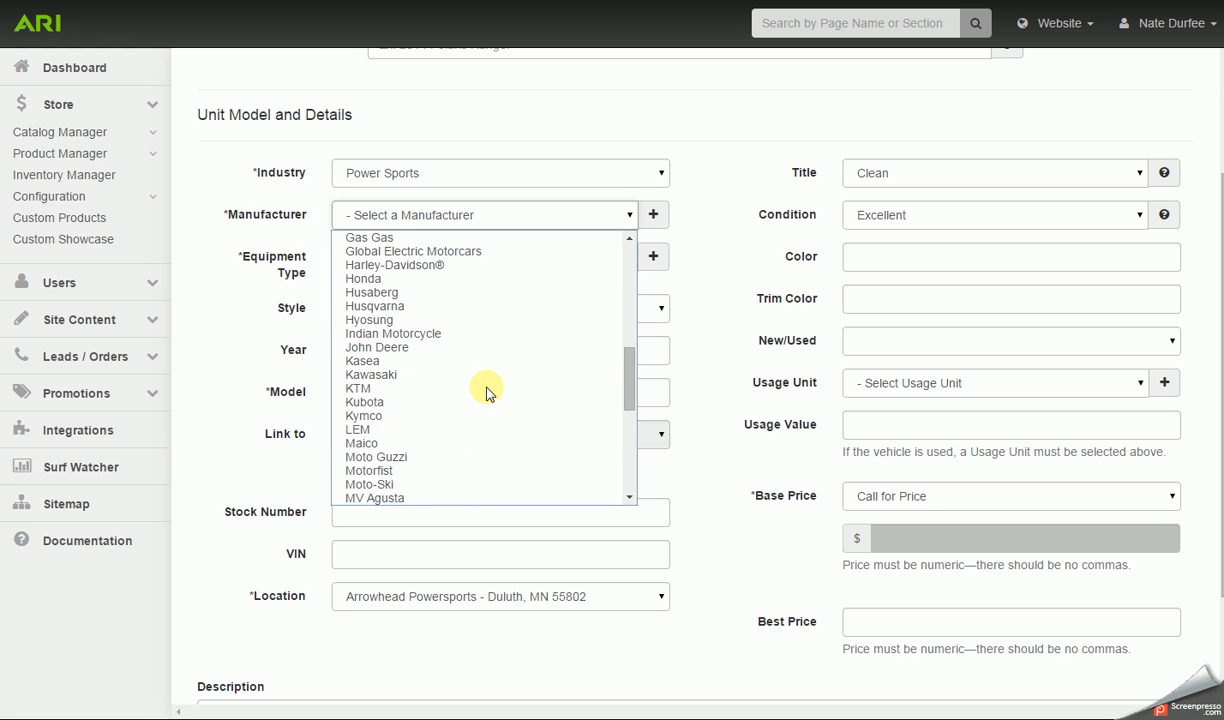
{"action": "scroll", "coordinate": [487, 392], "scroll_direction": "down", "scroll_amount": 3}
{"action": "left_click", "coordinate": [432, 353]}
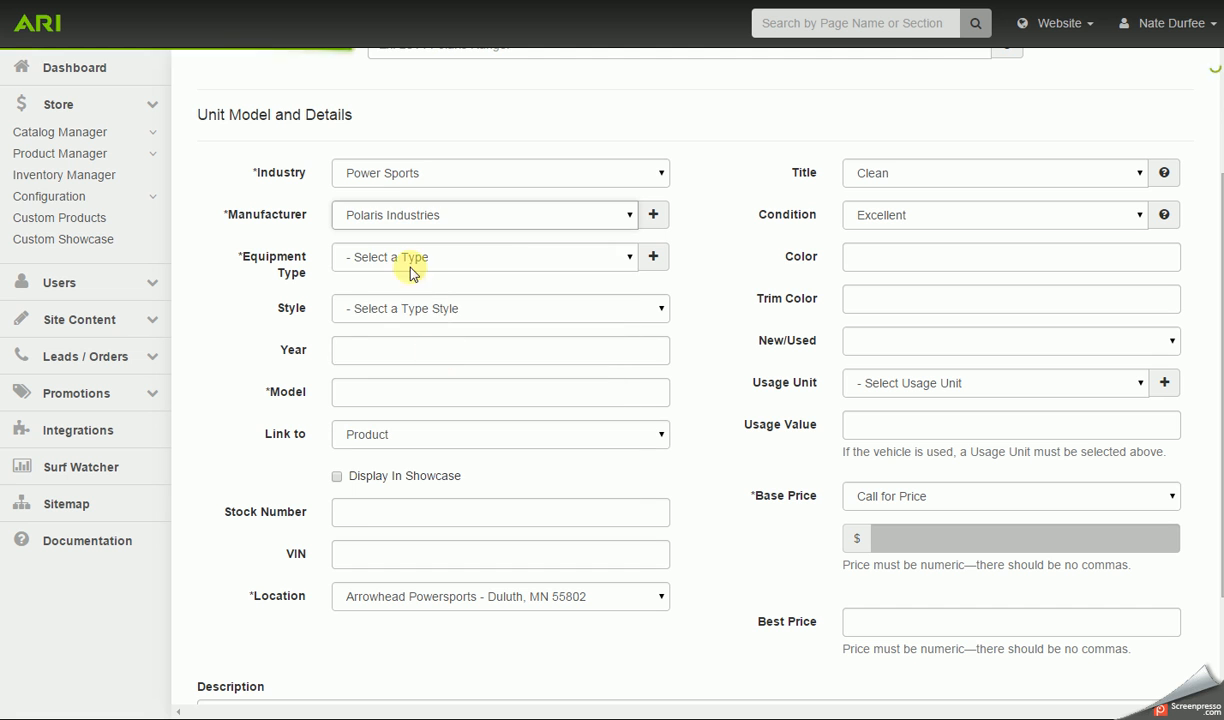
- Set the unit's equipment type to ATV and its style to Off Road
{"action": "left_click", "coordinate": [627, 256]}
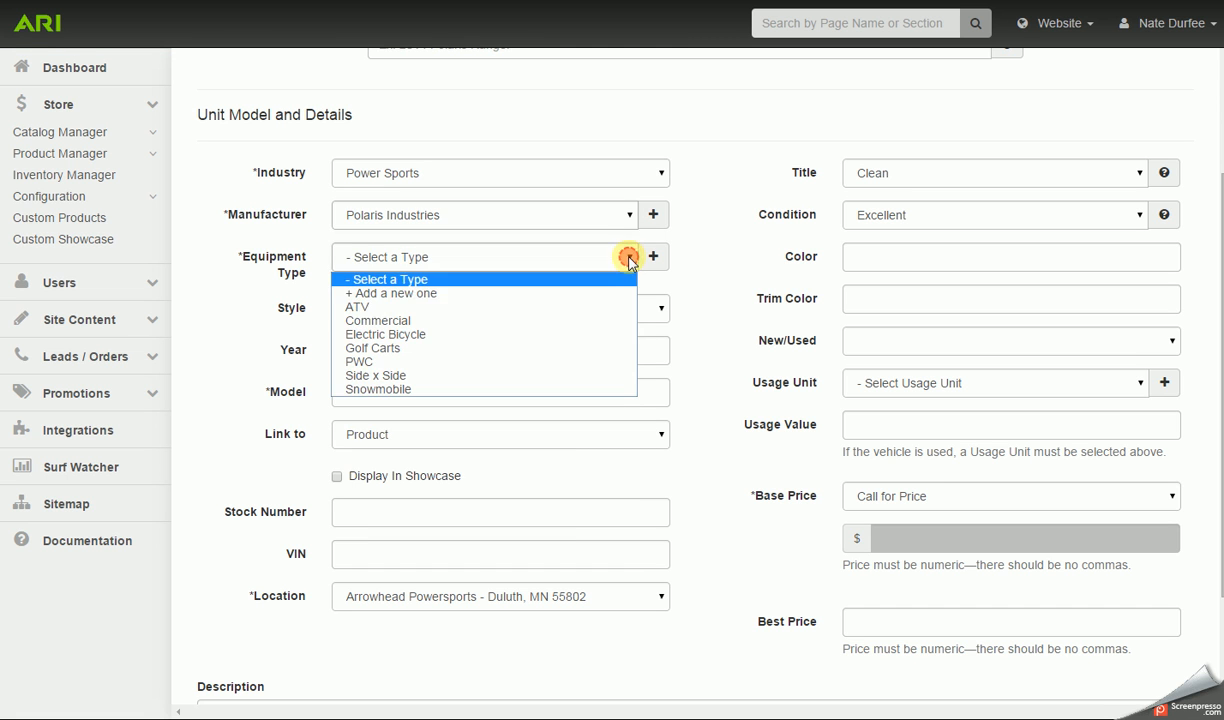
{"action": "left_click", "coordinate": [533, 307]}
{"action": "left_click", "coordinate": [658, 308]}
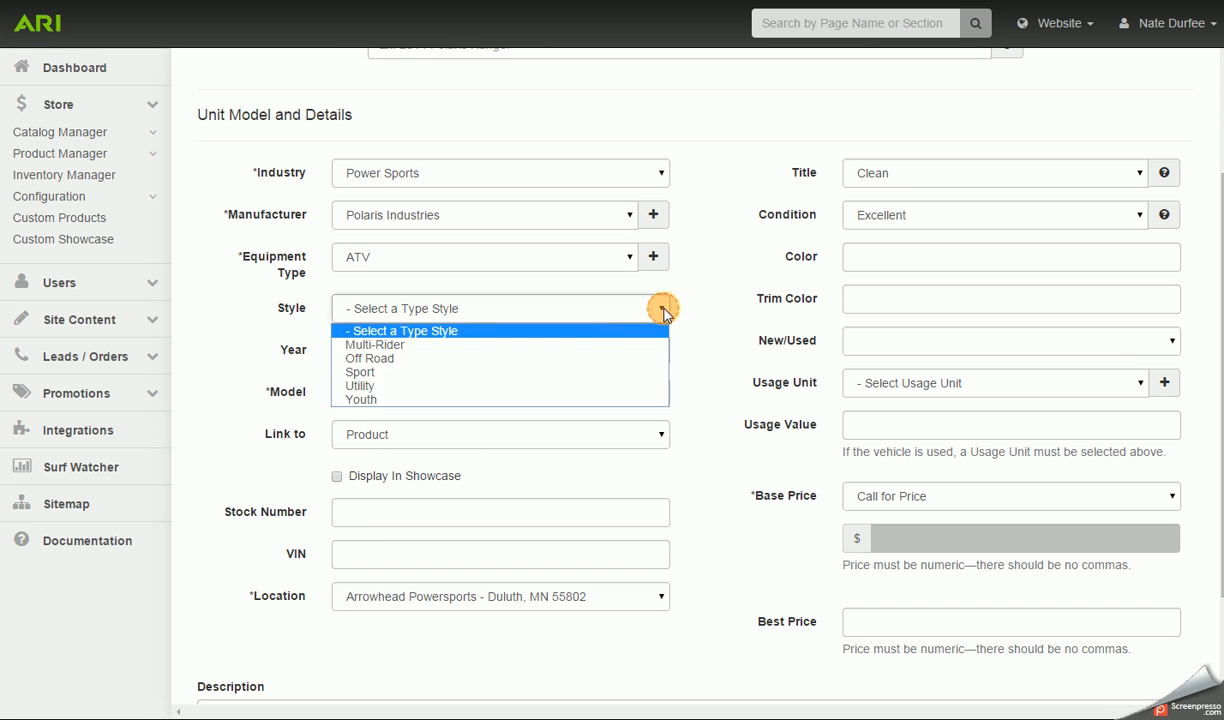
{"action": "left_click", "coordinate": [590, 358]}
- Enter 2012 as the unit's year
{"action": "left_click", "coordinate": [537, 351]}
{"action": "type", "text": "2012"}
{"action": "key", "text": "Tab"}
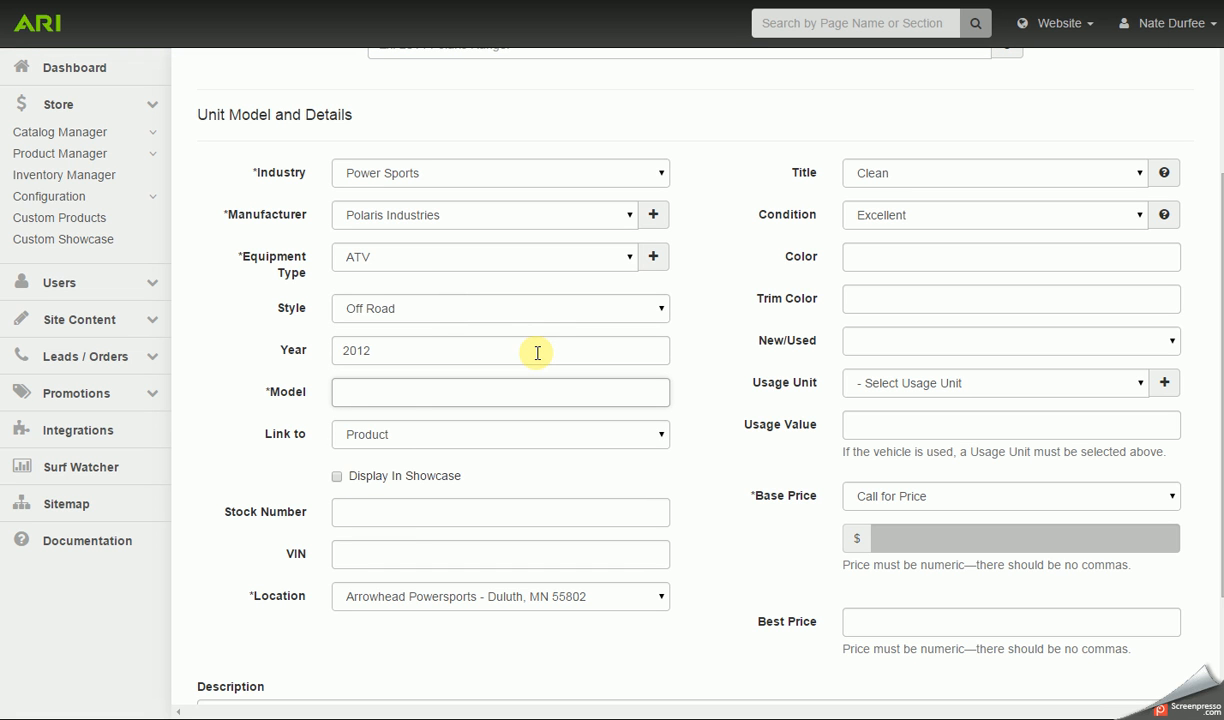
- Enter Sportsman 500 HO as the model and link the unit to the Sportsman® 500 H.O. product
{"action": "type", "text": "spor"}
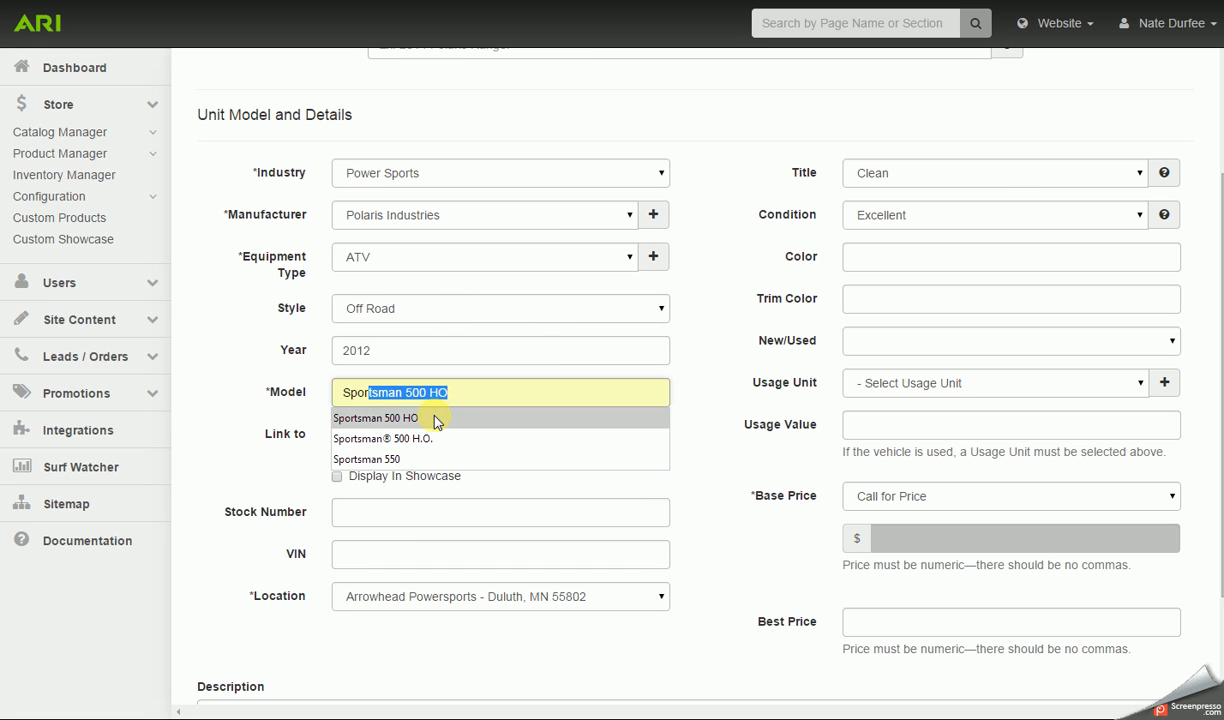
{"action": "left_click", "coordinate": [433, 418]}
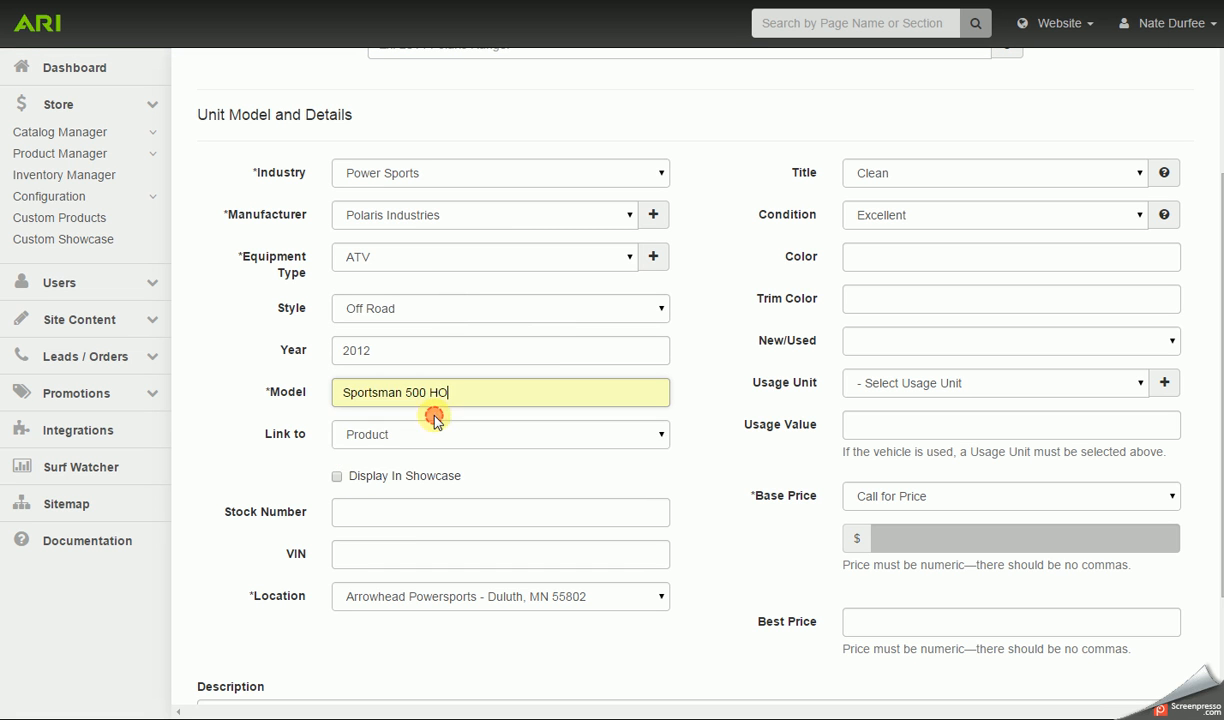
{"action": "left_click", "coordinate": [655, 436]}
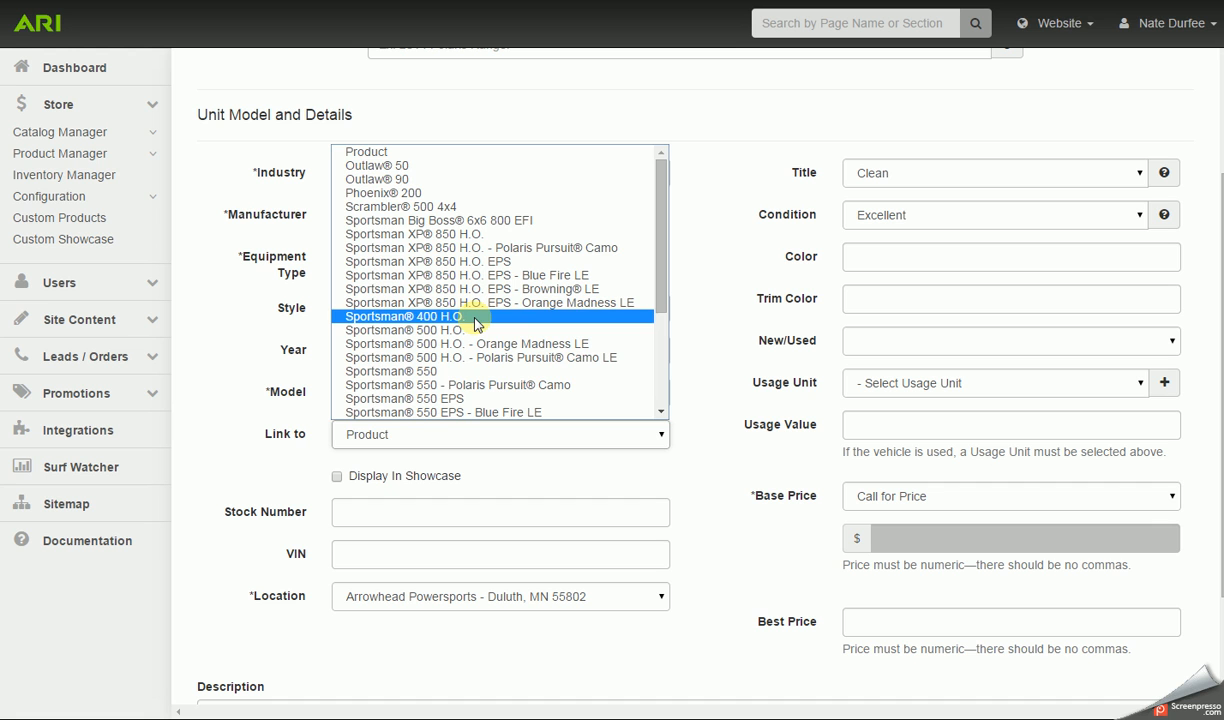
{"action": "left_click", "coordinate": [466, 330]}
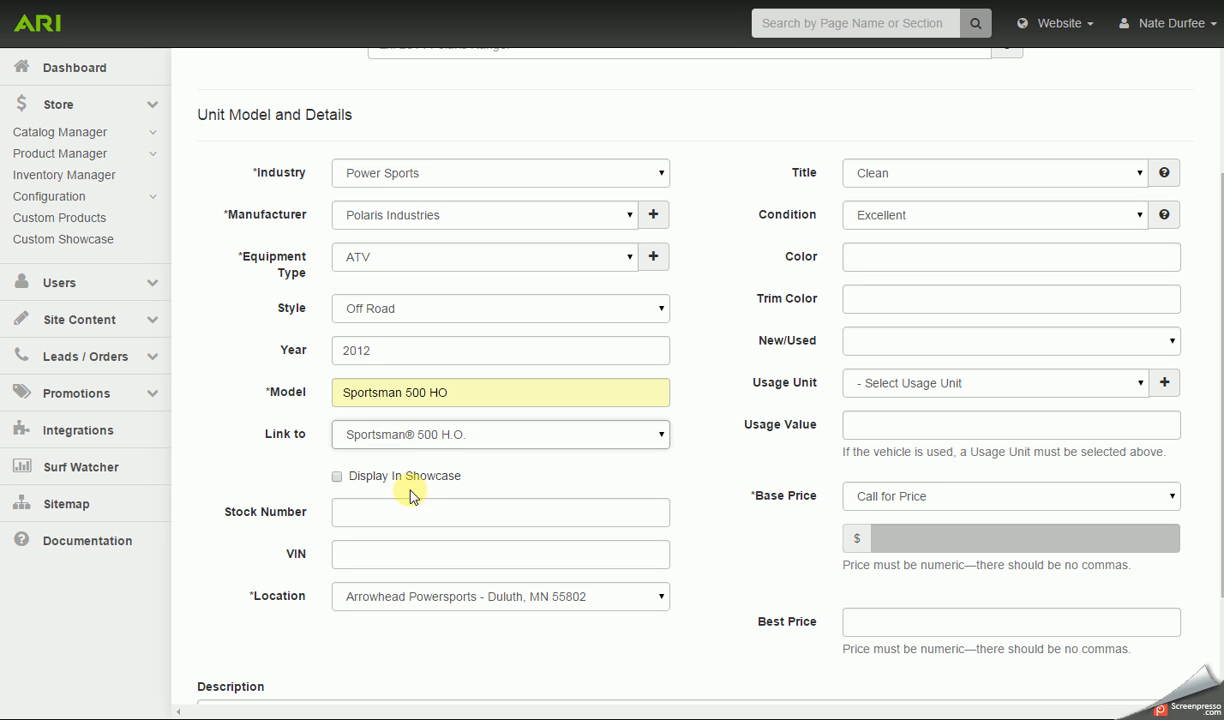
{"action": "left_click", "coordinate": [374, 511]}
{"action": "left_click", "coordinate": [363, 560]}
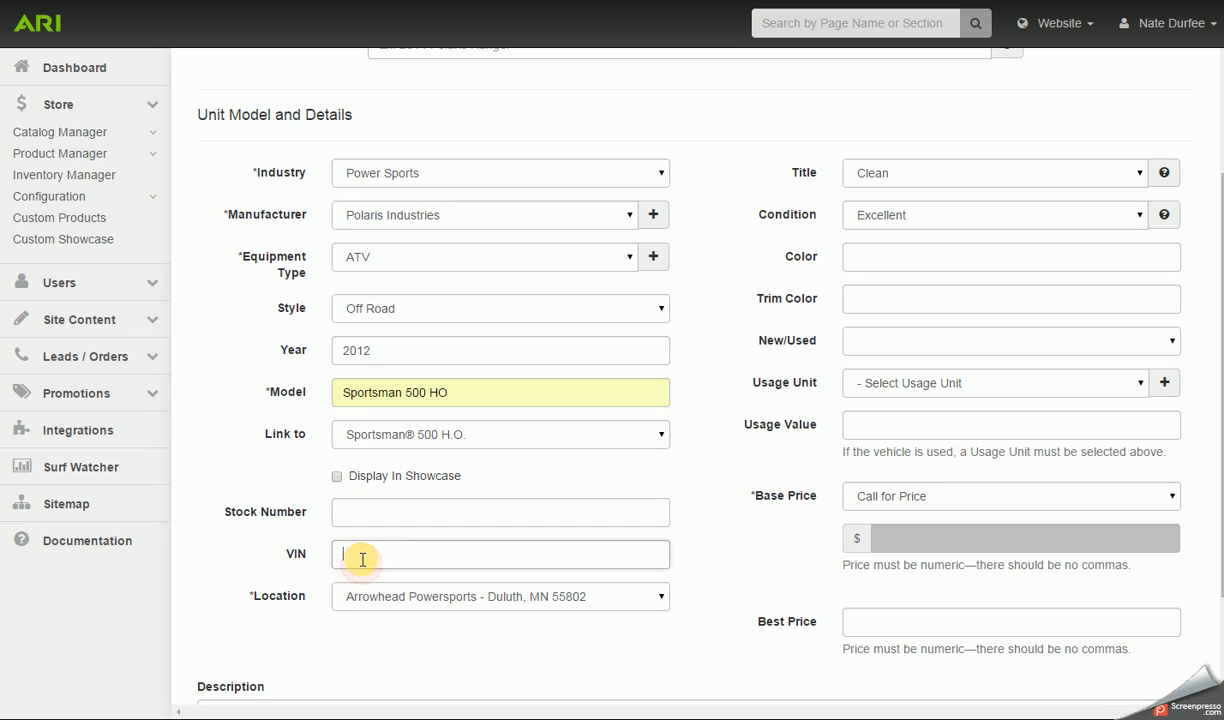
{"action": "left_click", "coordinate": [356, 513]}
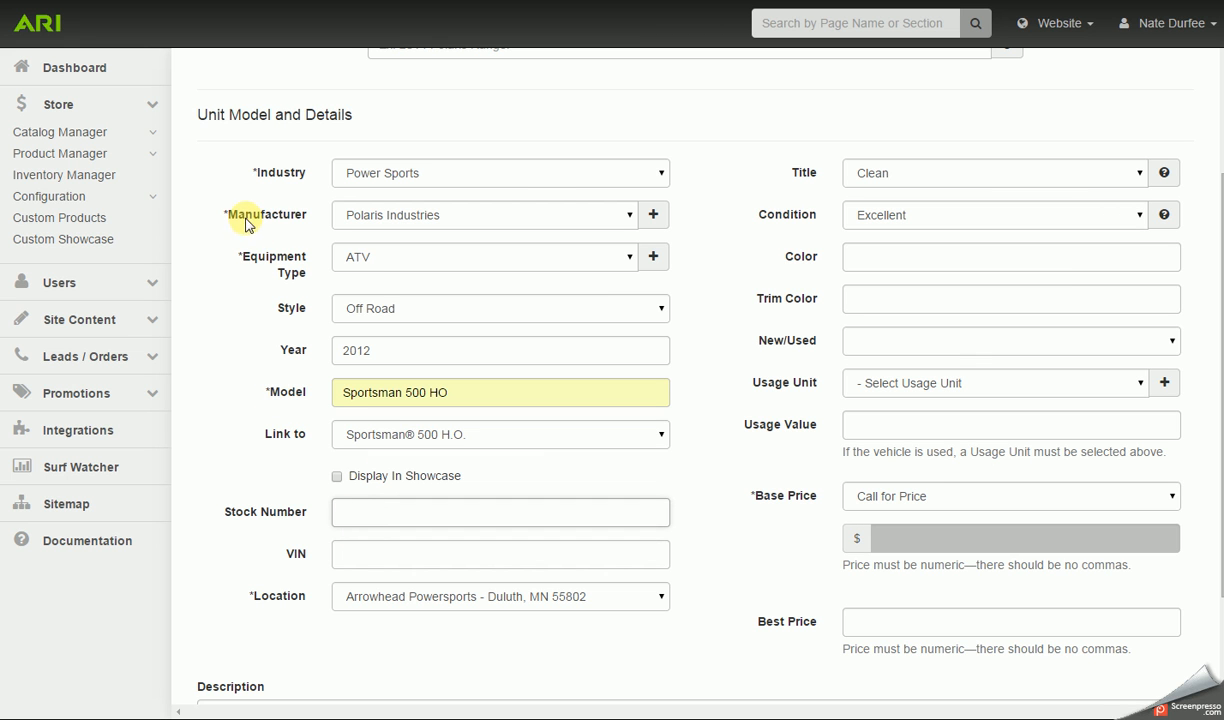
- Set the unit's title status to Clean and its condition to Good
{"action": "left_click", "coordinate": [727, 503]}
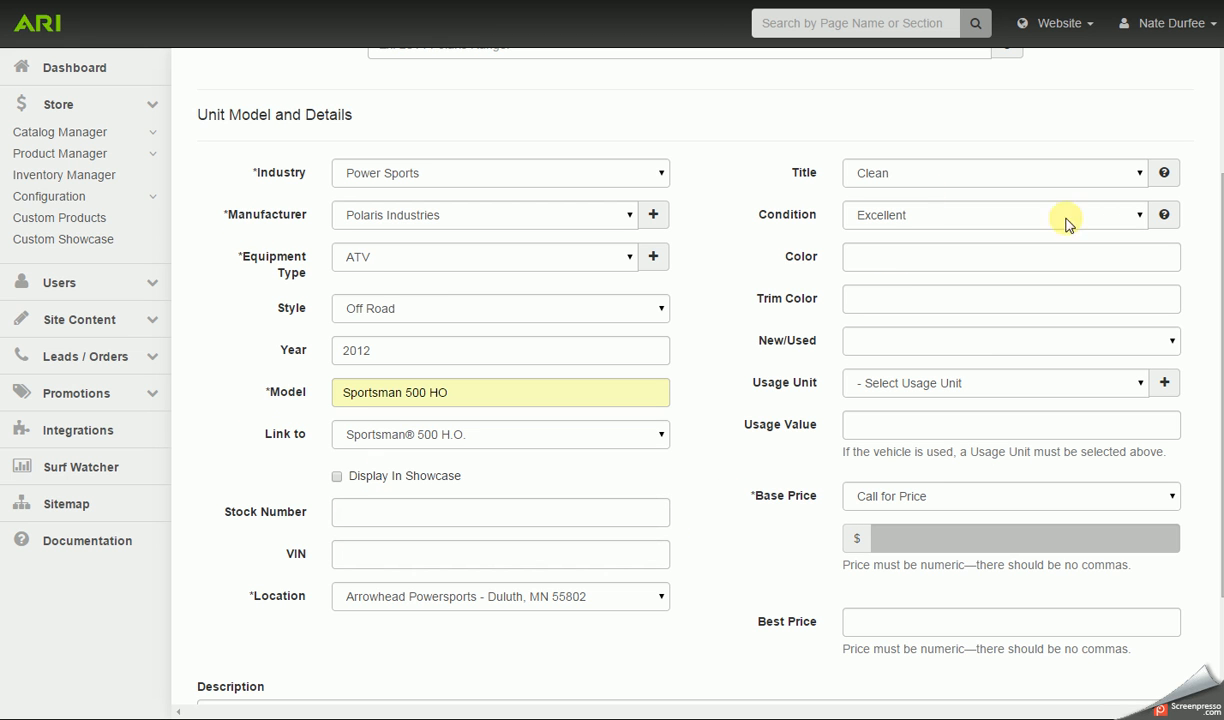
{"action": "left_click", "coordinate": [1140, 176]}
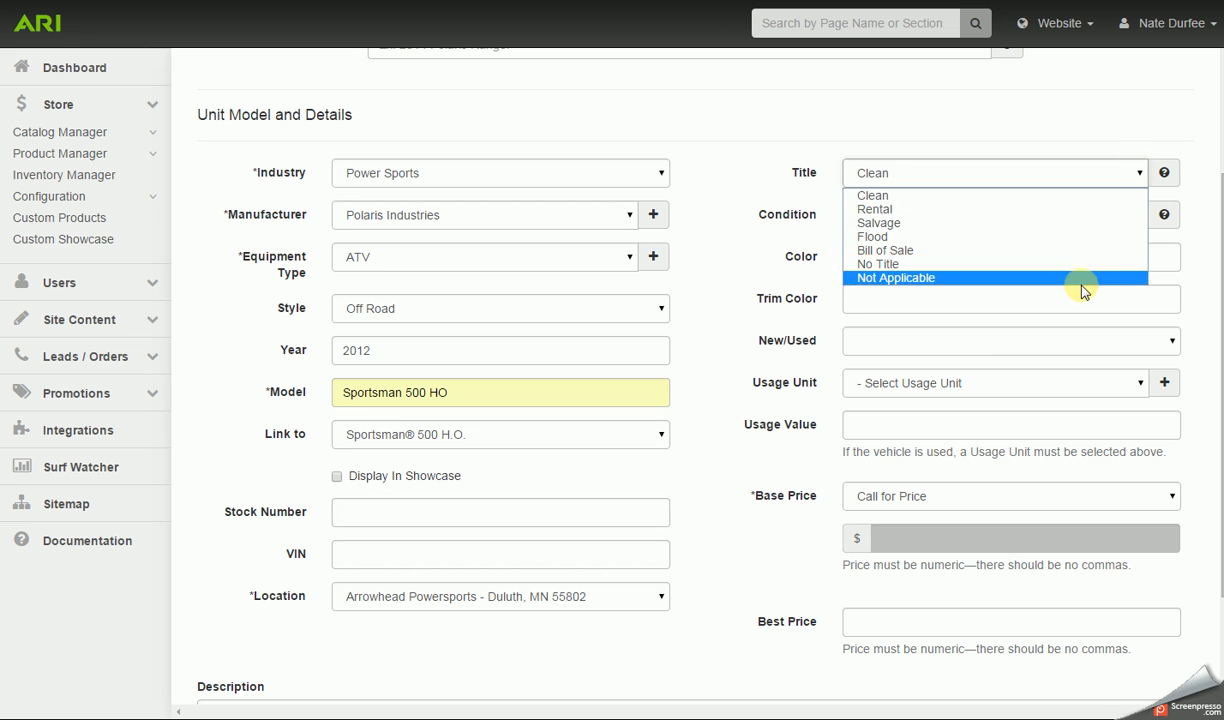
{"action": "left_click", "coordinate": [1055, 196]}
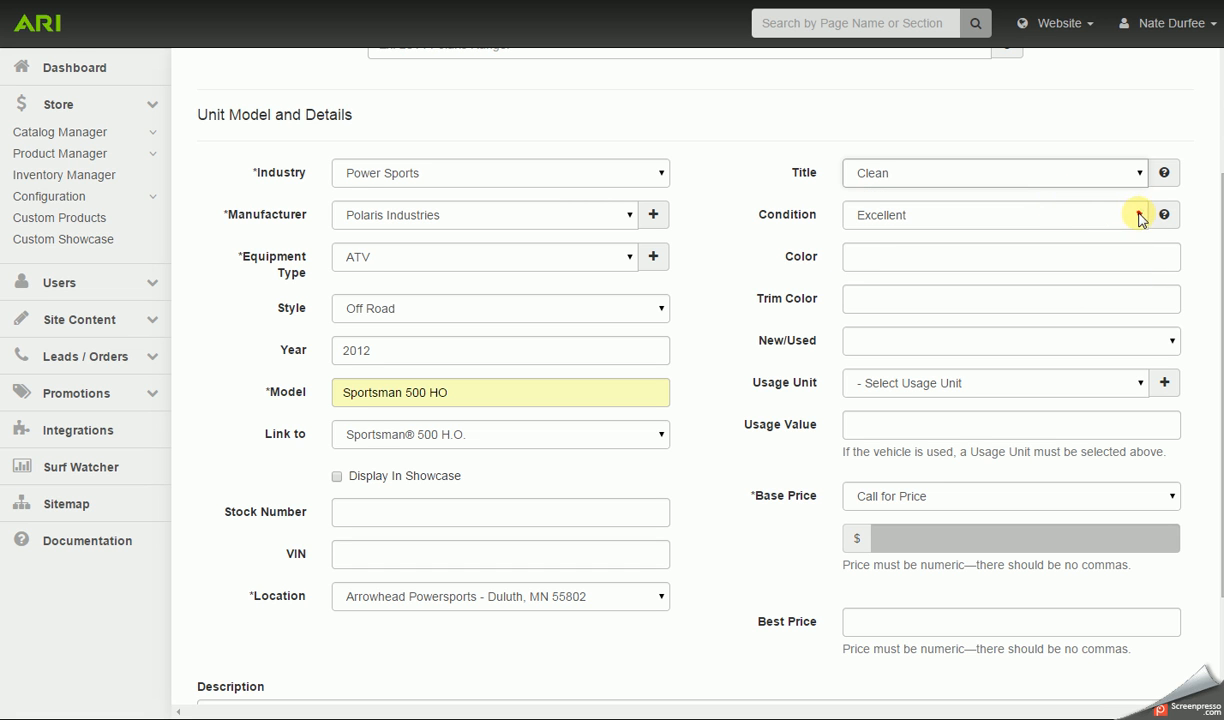
{"action": "left_click", "coordinate": [1063, 216]}
{"action": "left_click", "coordinate": [1082, 251]}
- Enter Red as the unit's color and mark the unit as Used
{"action": "left_click", "coordinate": [967, 265]}
{"action": "type", "text": "Red"}
{"action": "left_click", "coordinate": [797, 268]}
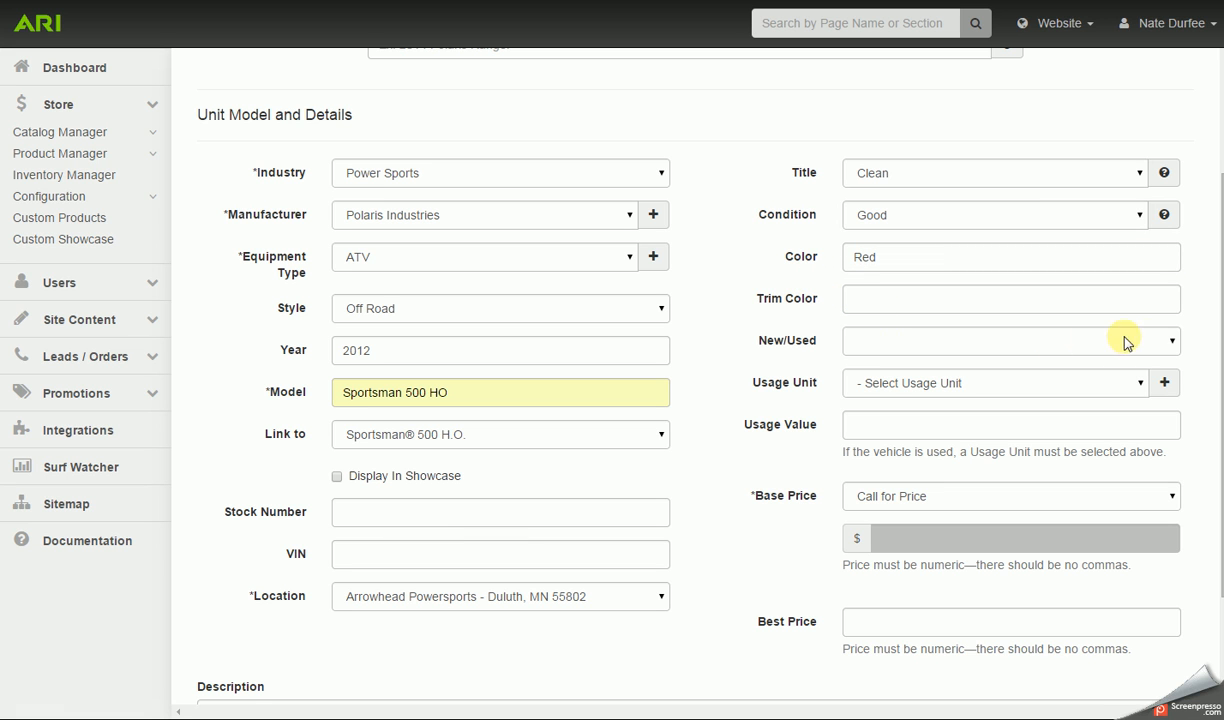
{"action": "left_click", "coordinate": [1168, 341]}
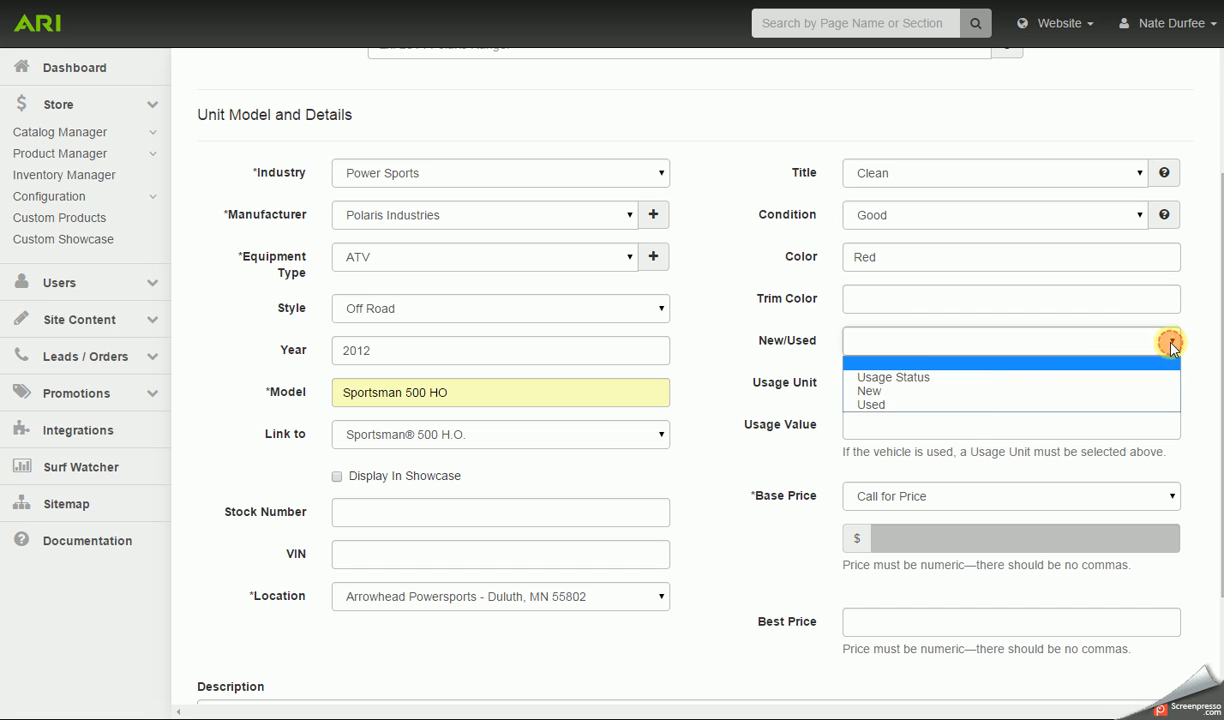
{"action": "left_click", "coordinate": [976, 404]}
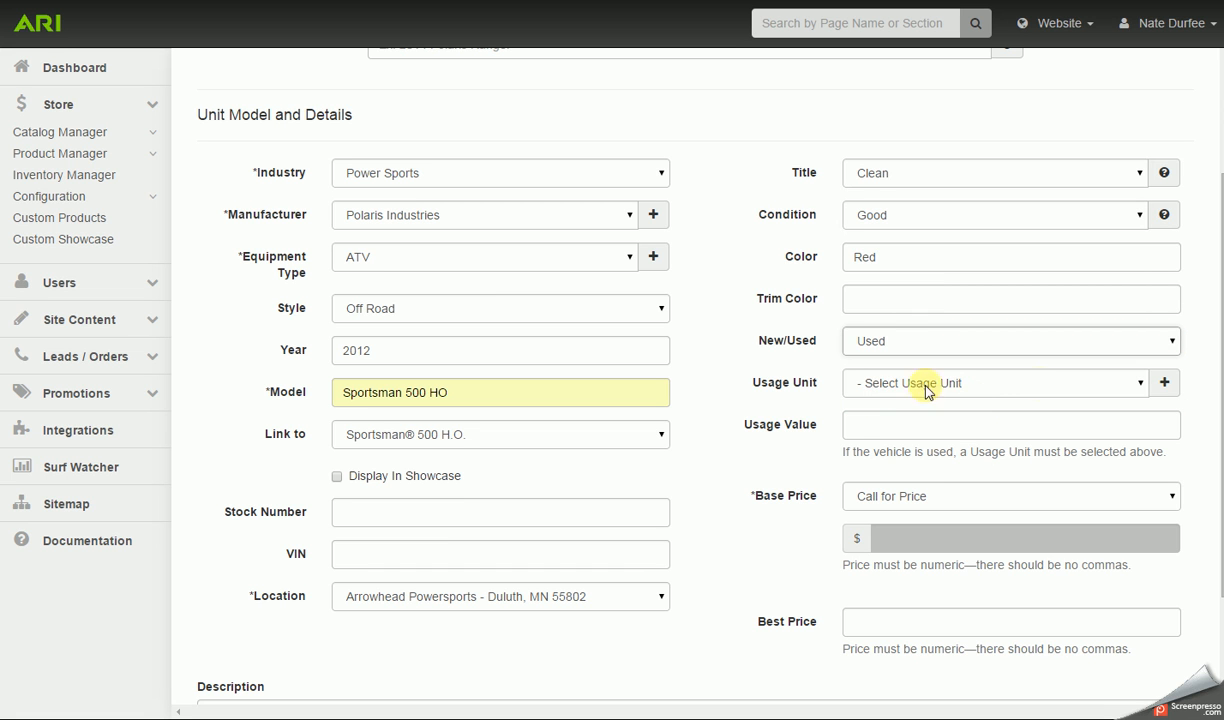
- Set the unit's usage unit to Miles with a usage value of 989
{"action": "left_click", "coordinate": [1064, 384]}
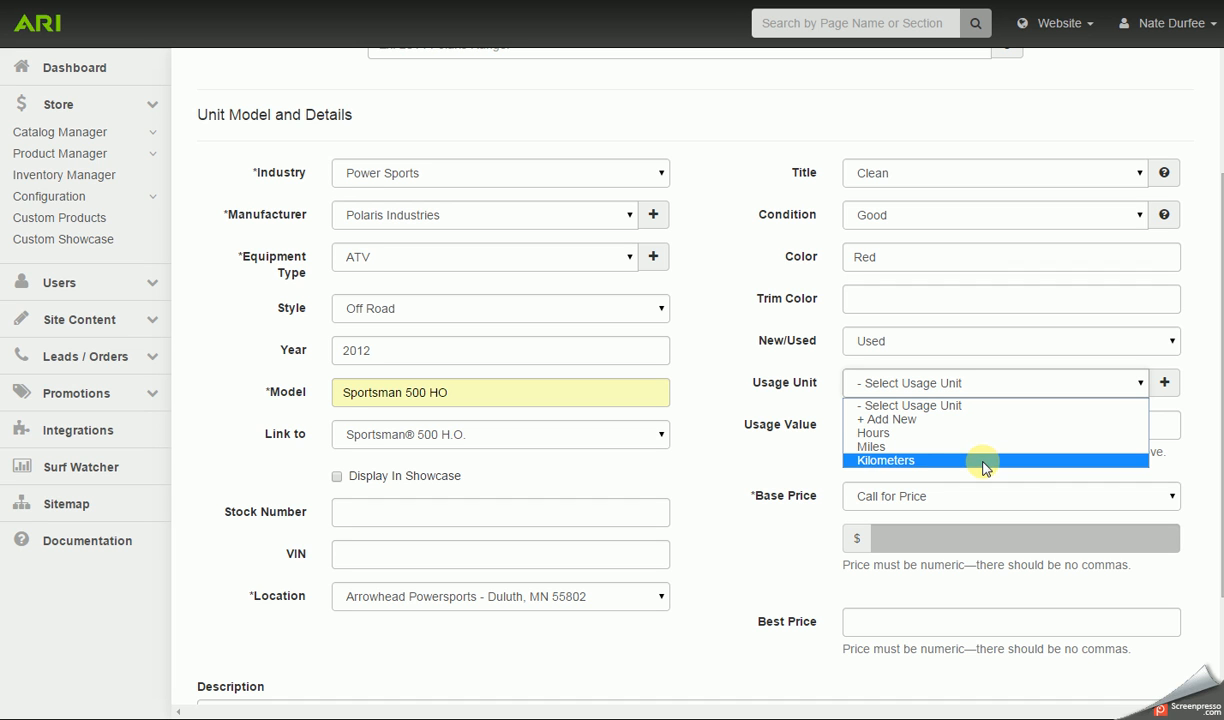
{"action": "left_click", "coordinate": [944, 442]}
{"action": "left_click", "coordinate": [926, 428]}
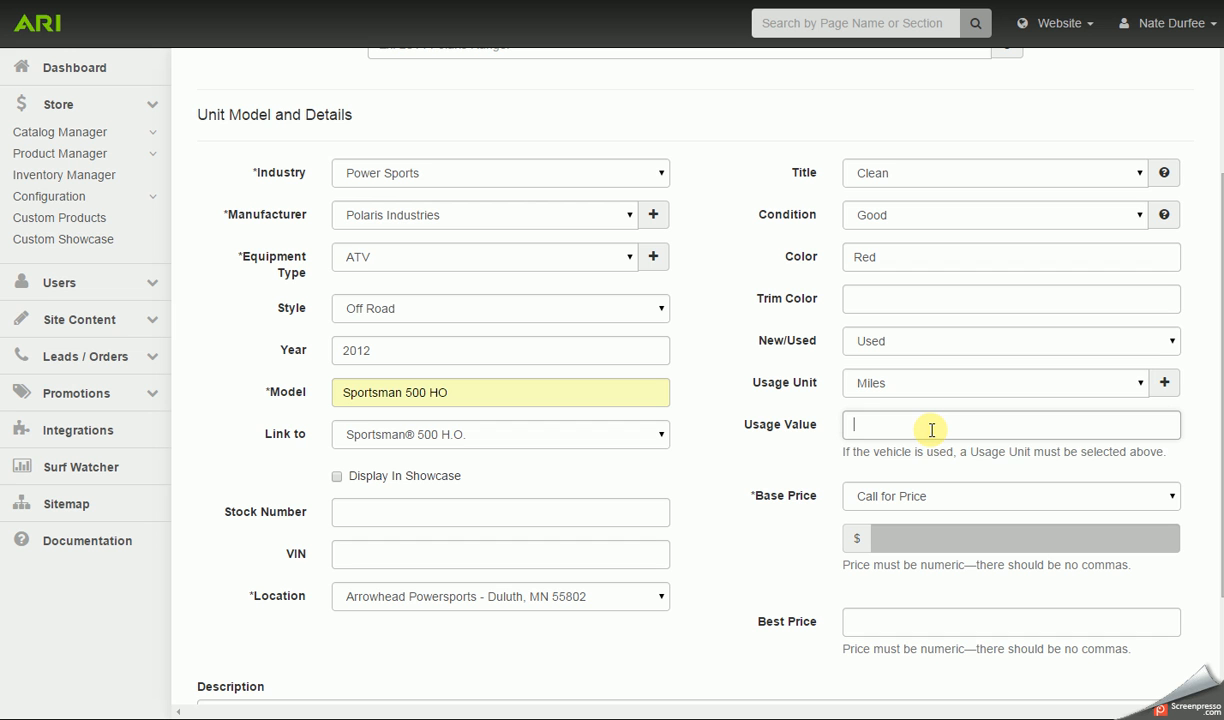
{"action": "type", "text": "989"}
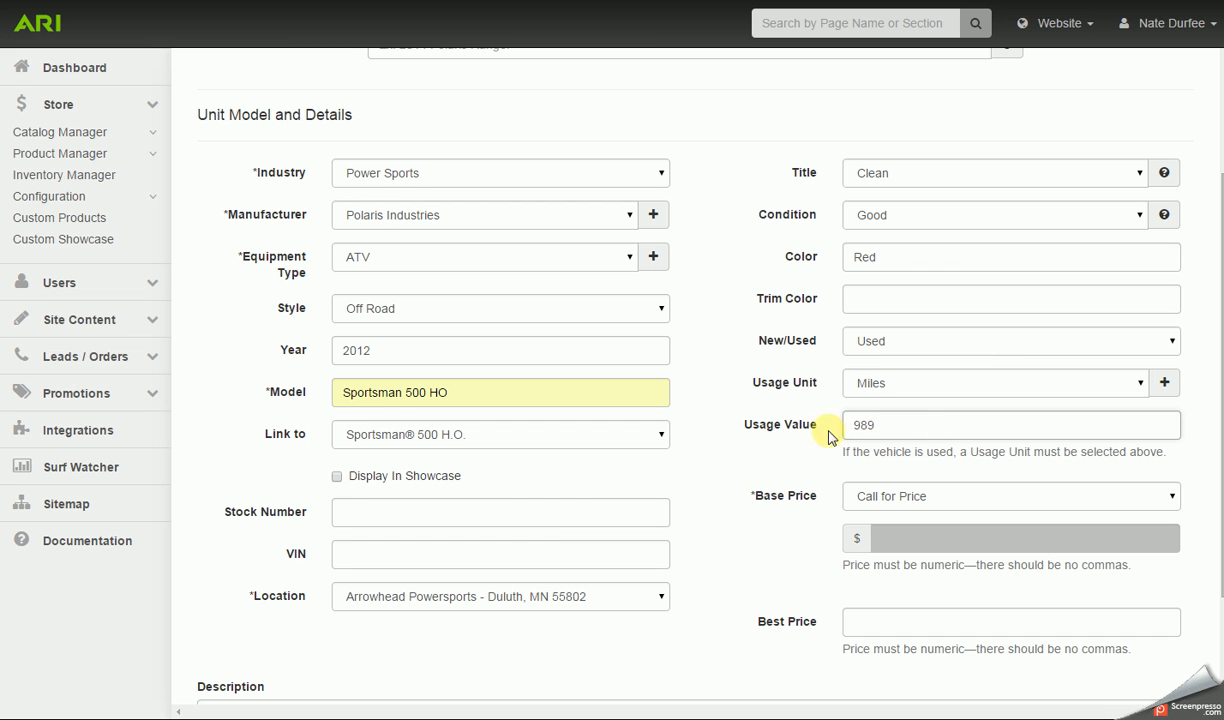
- Set the unit's base price type to Web Price with an amount of $3500
{"action": "scroll", "coordinate": [750, 392], "scroll_direction": "down", "scroll_amount": 1}
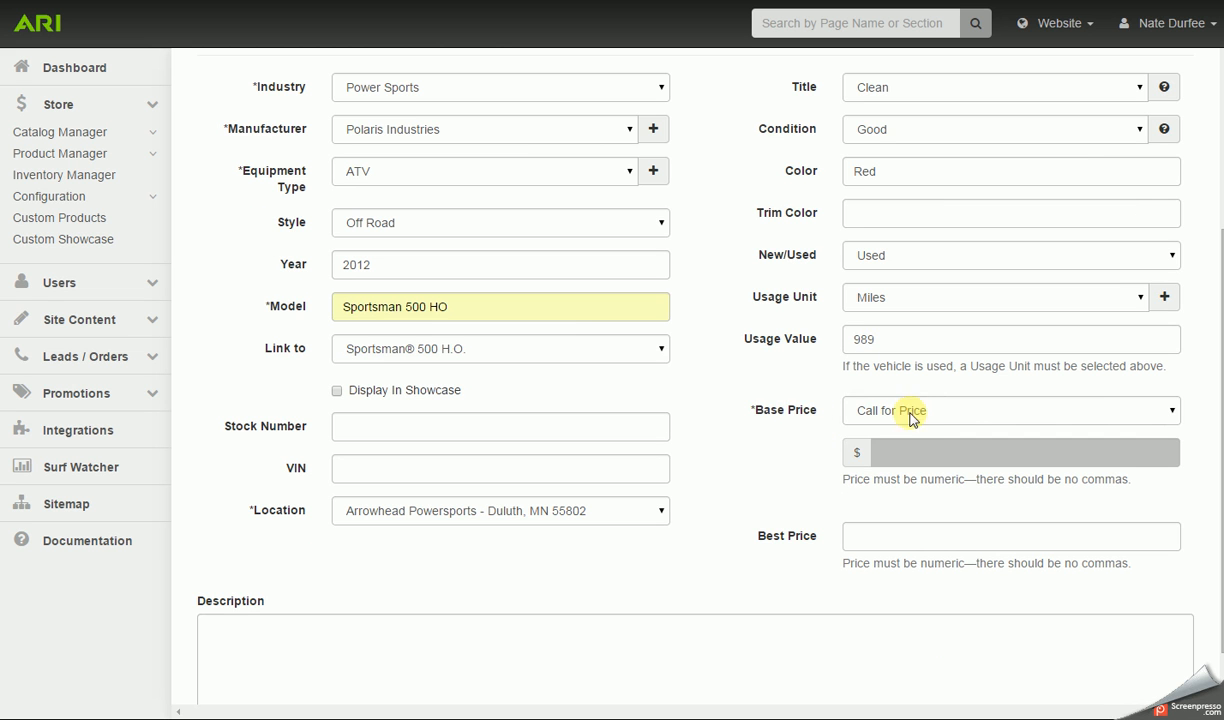
{"action": "left_click", "coordinate": [1173, 416]}
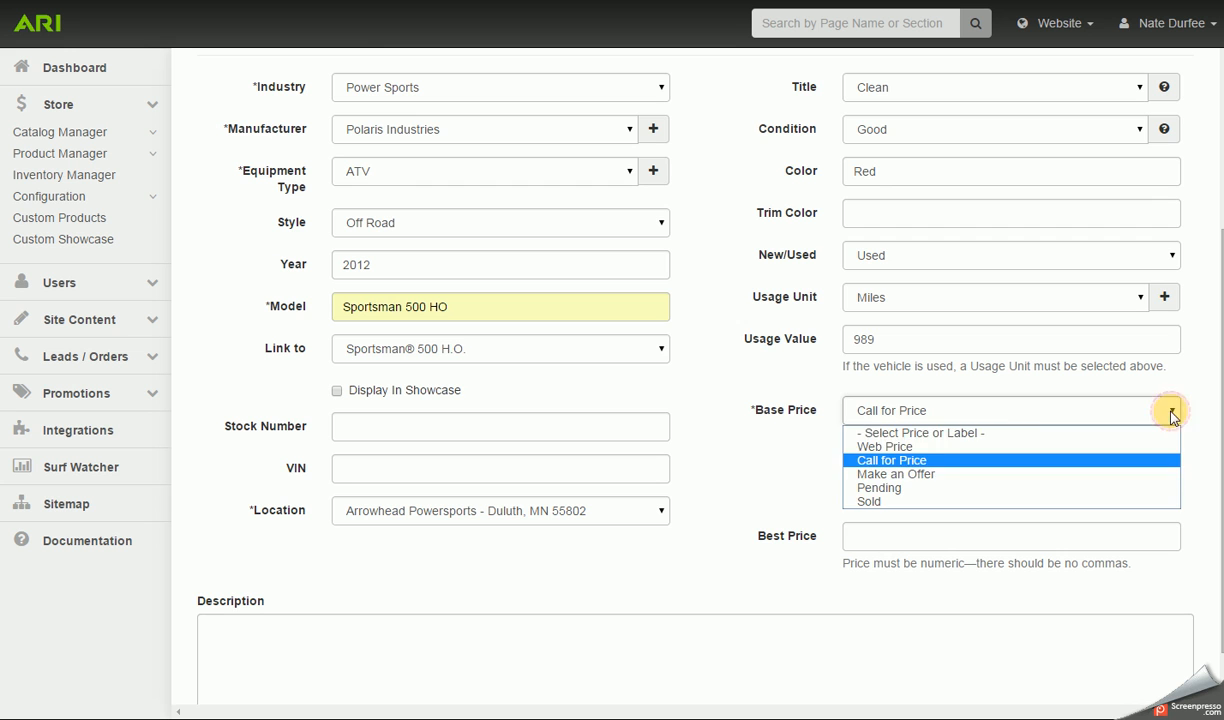
{"action": "left_click", "coordinate": [991, 445]}
{"action": "left_click", "coordinate": [981, 457]}
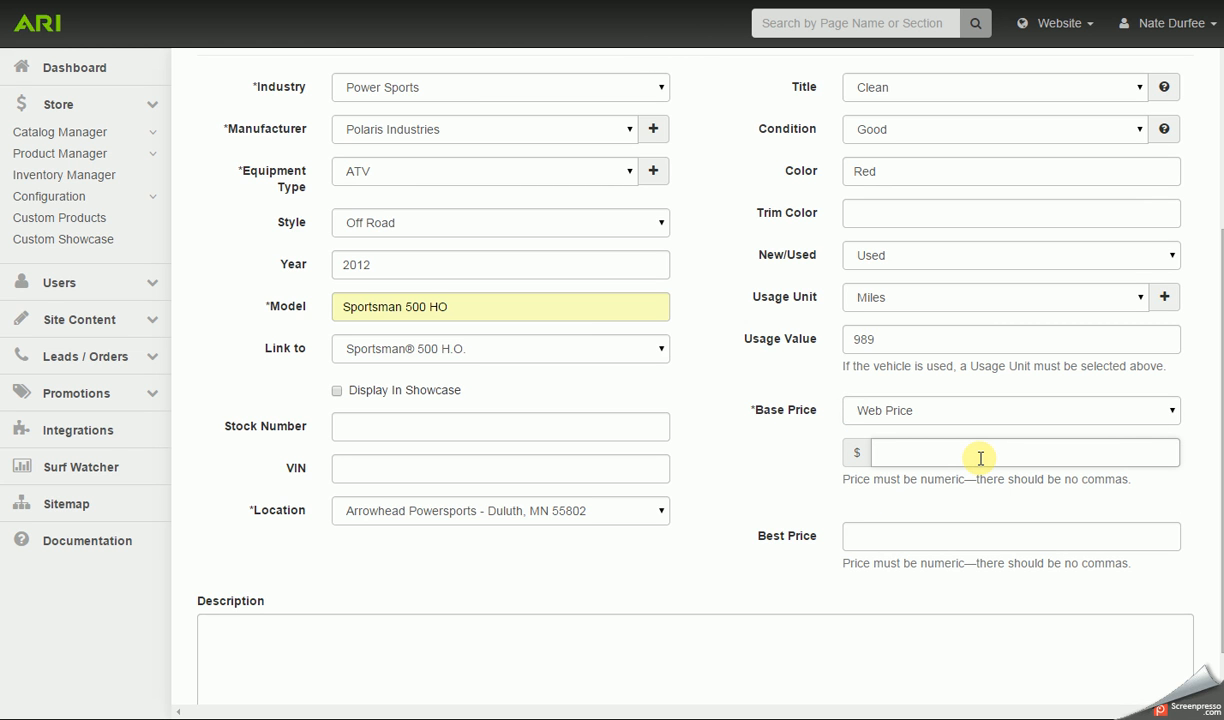
{"action": "type", "text": "35"}
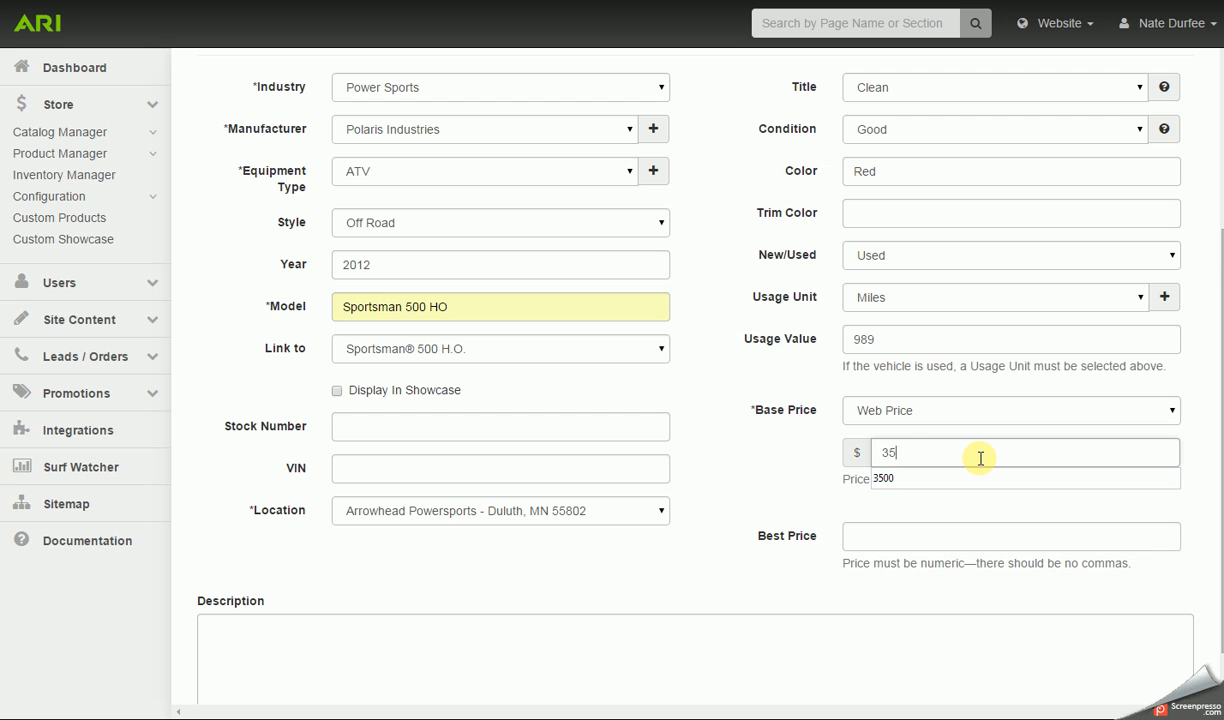
{"action": "type", "text": "00"}
{"action": "left_click", "coordinate": [785, 372]}
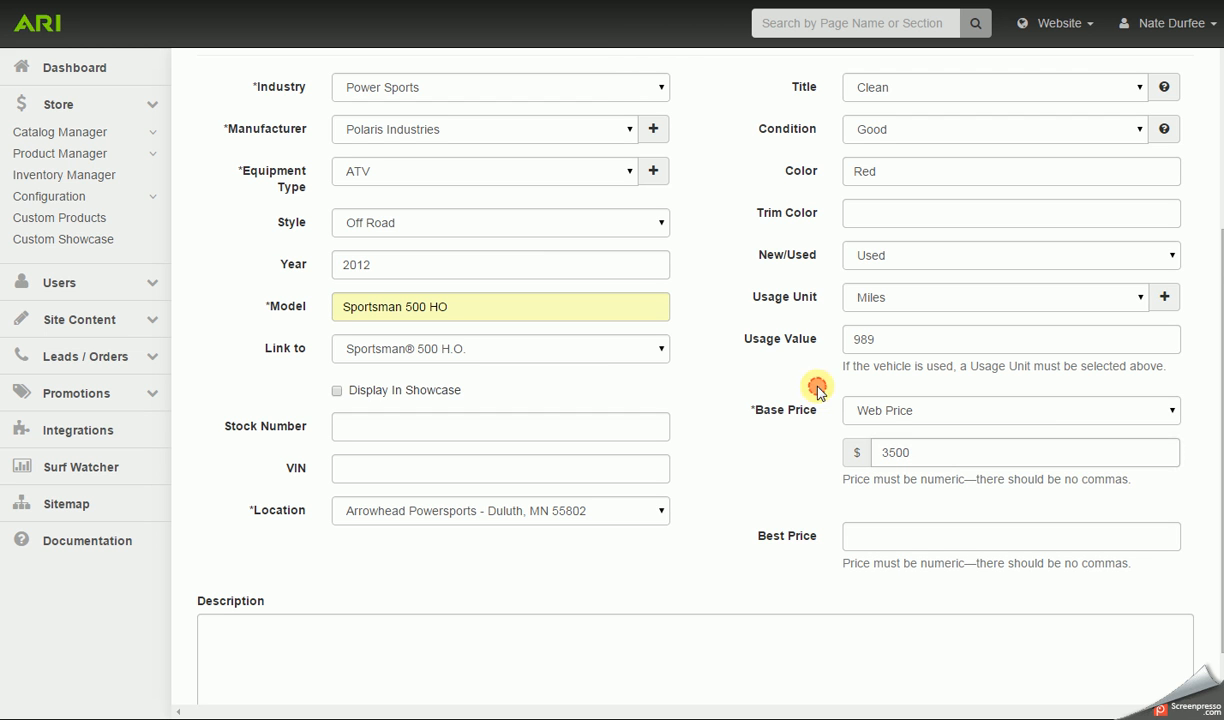
{"action": "left_click", "coordinate": [1172, 412]}
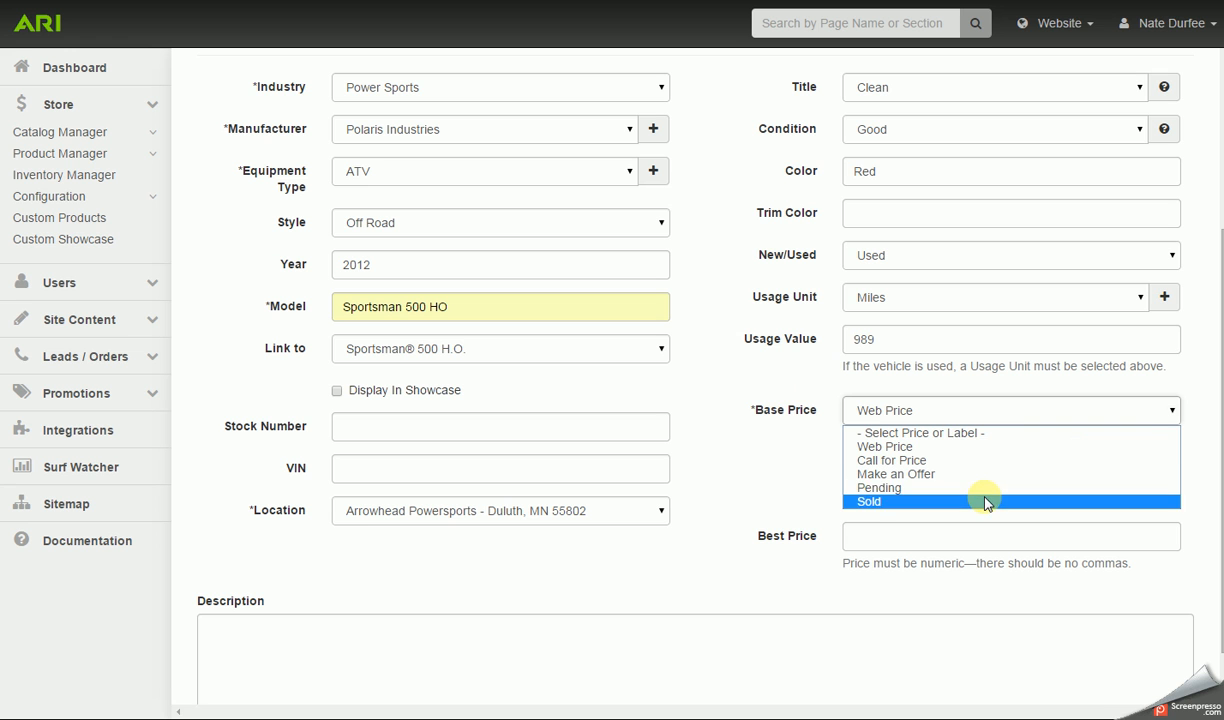
{"action": "left_click", "coordinate": [962, 446]}
- Enter "XTR headlights" as the unit's description and save the unit
{"action": "scroll", "coordinate": [1218, 447], "scroll_direction": "down", "scroll_amount": 2}
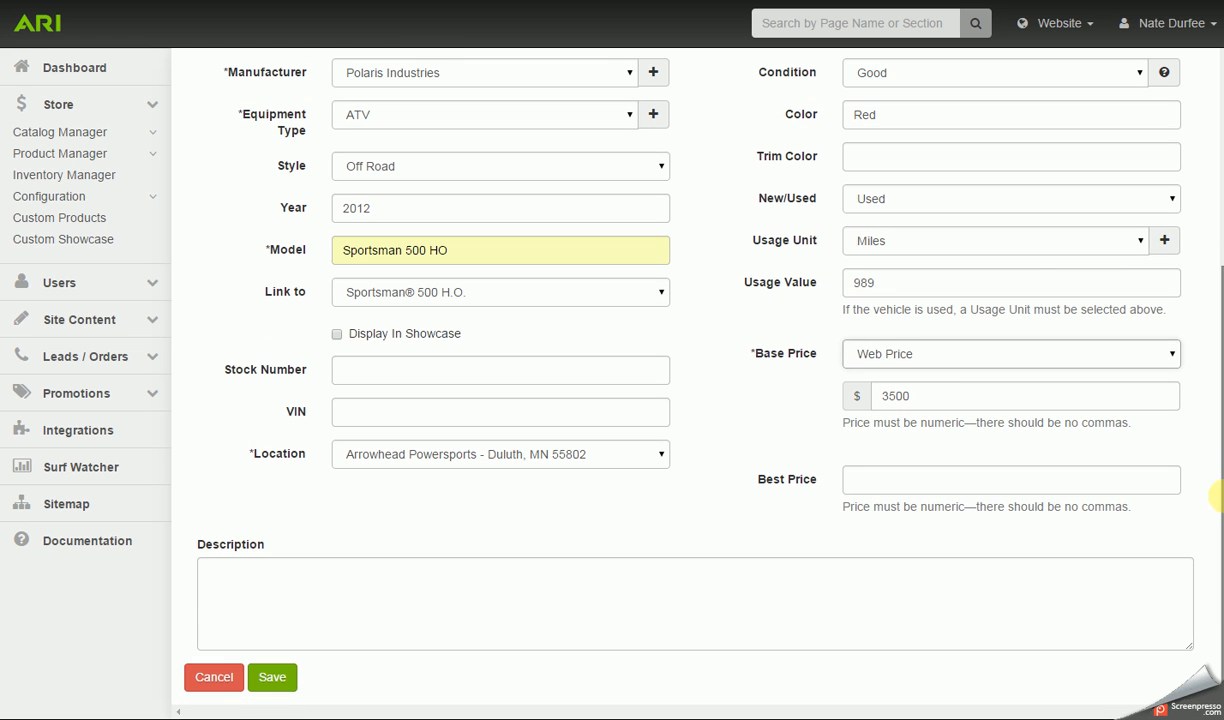
{"action": "left_click", "coordinate": [309, 583]}
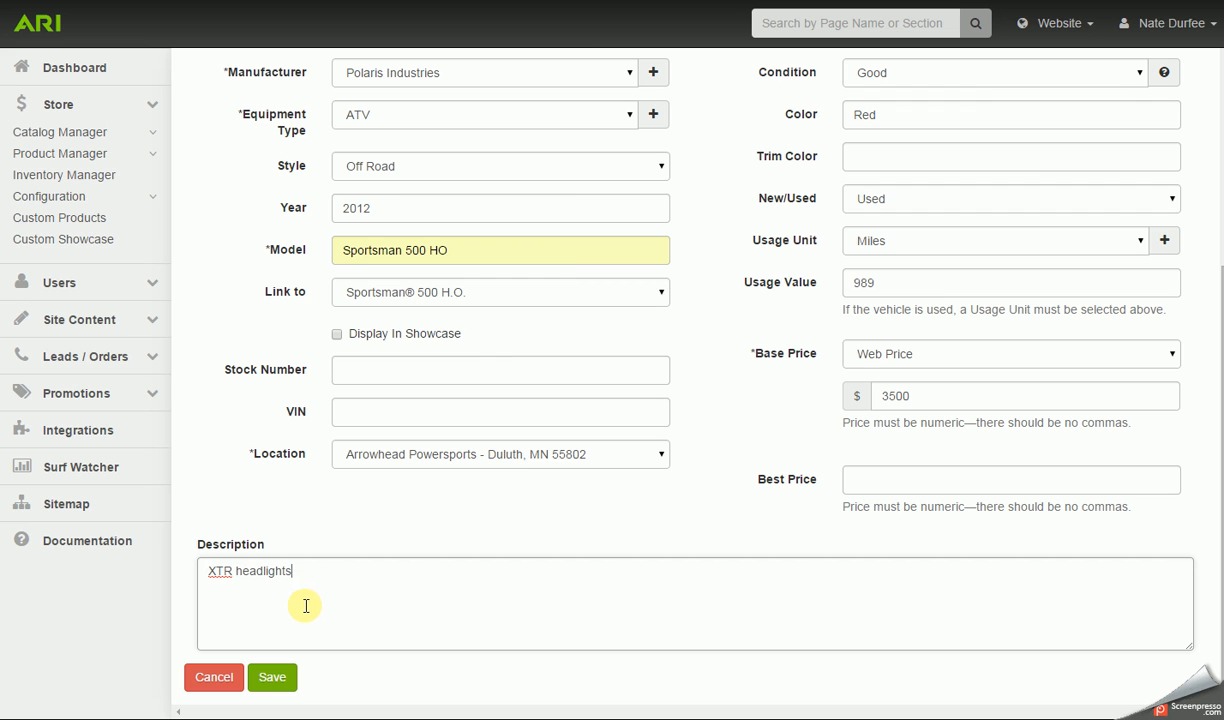
{"action": "left_click", "coordinate": [278, 678]}
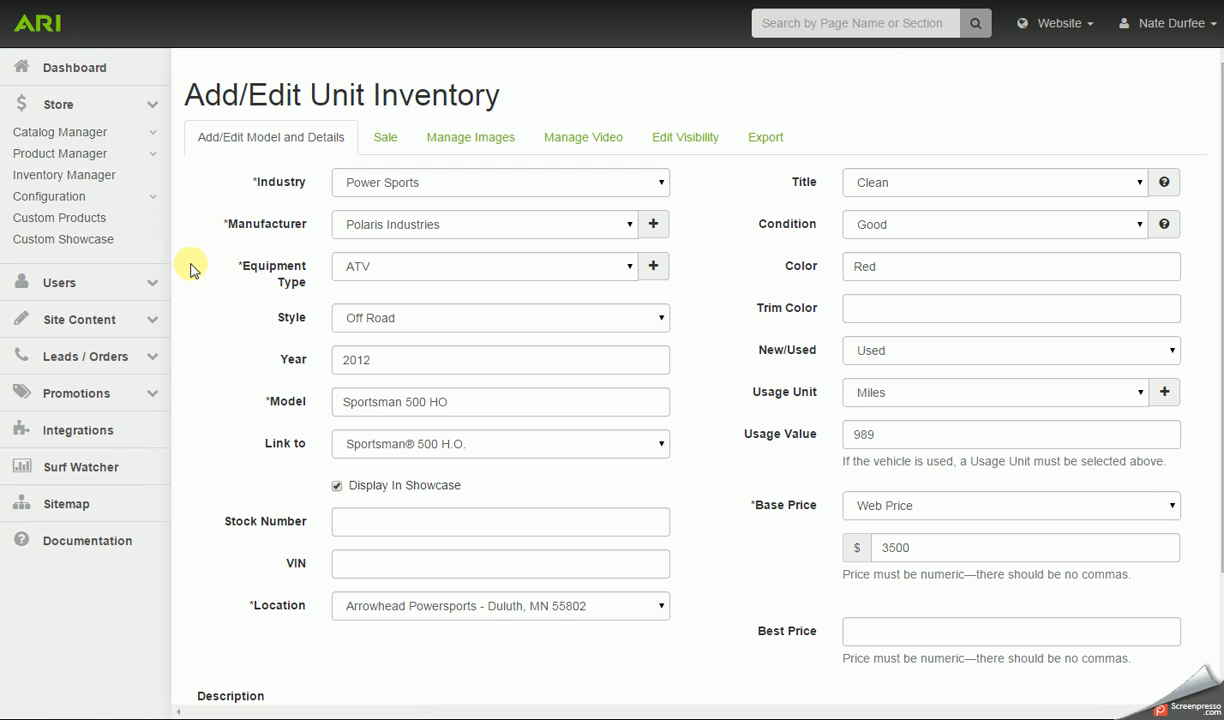
- Enable sale pricing for the unit and set the sale type to Blowout
{"action": "left_click", "coordinate": [390, 142]}
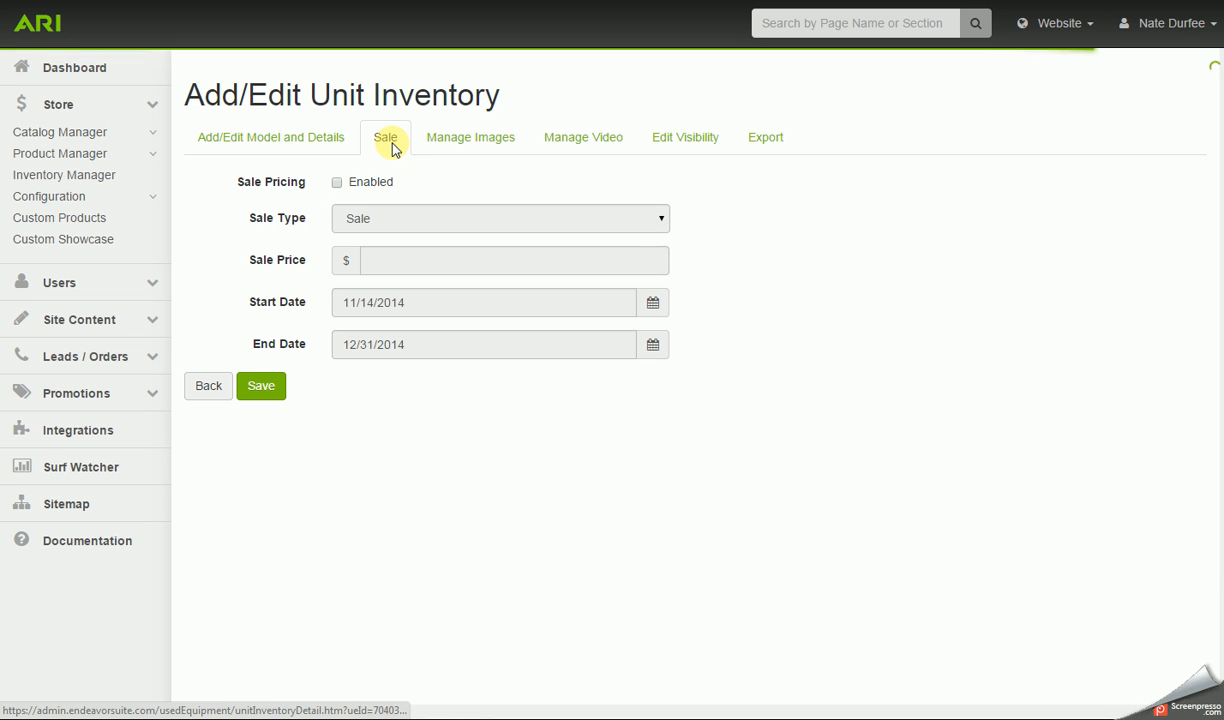
{"action": "left_click", "coordinate": [338, 183]}
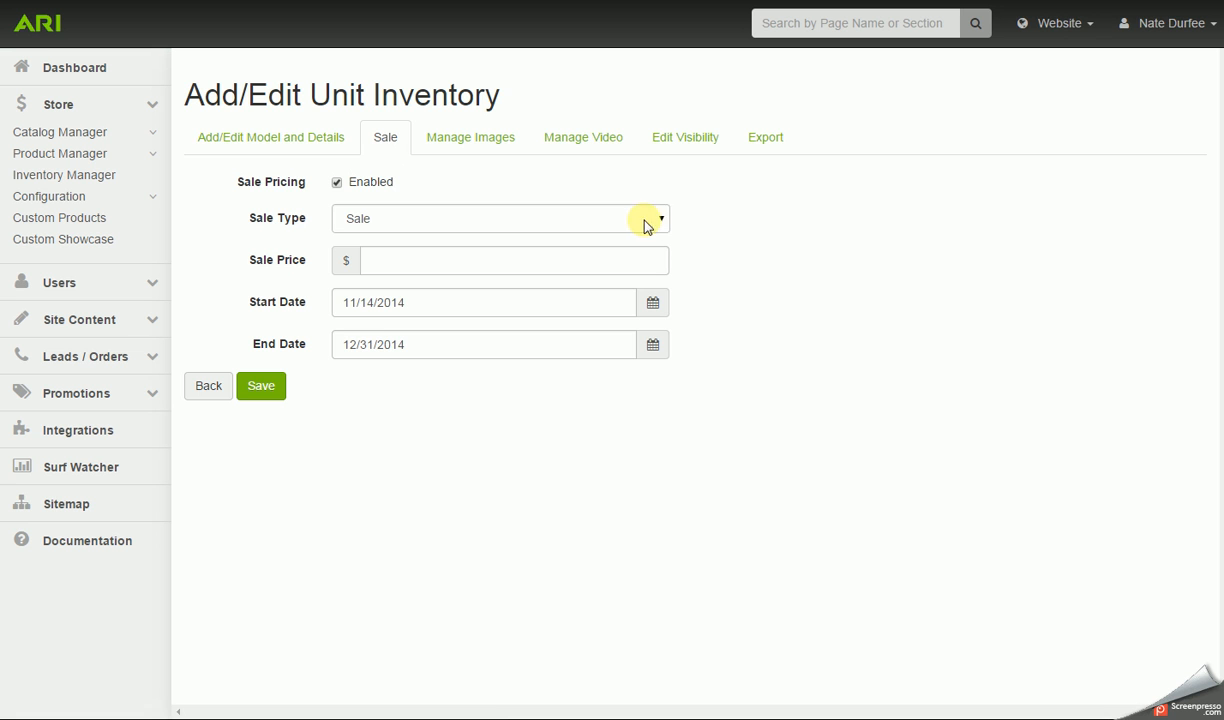
{"action": "left_click", "coordinate": [660, 220]}
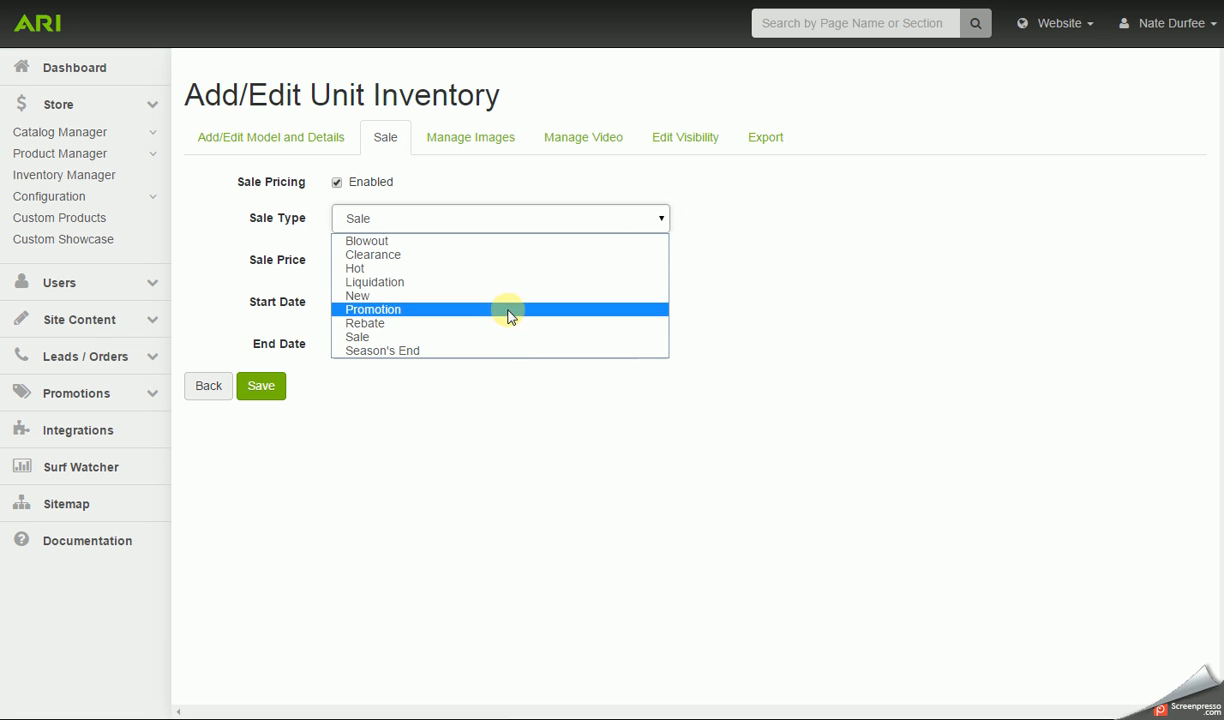
{"action": "left_click", "coordinate": [490, 243]}
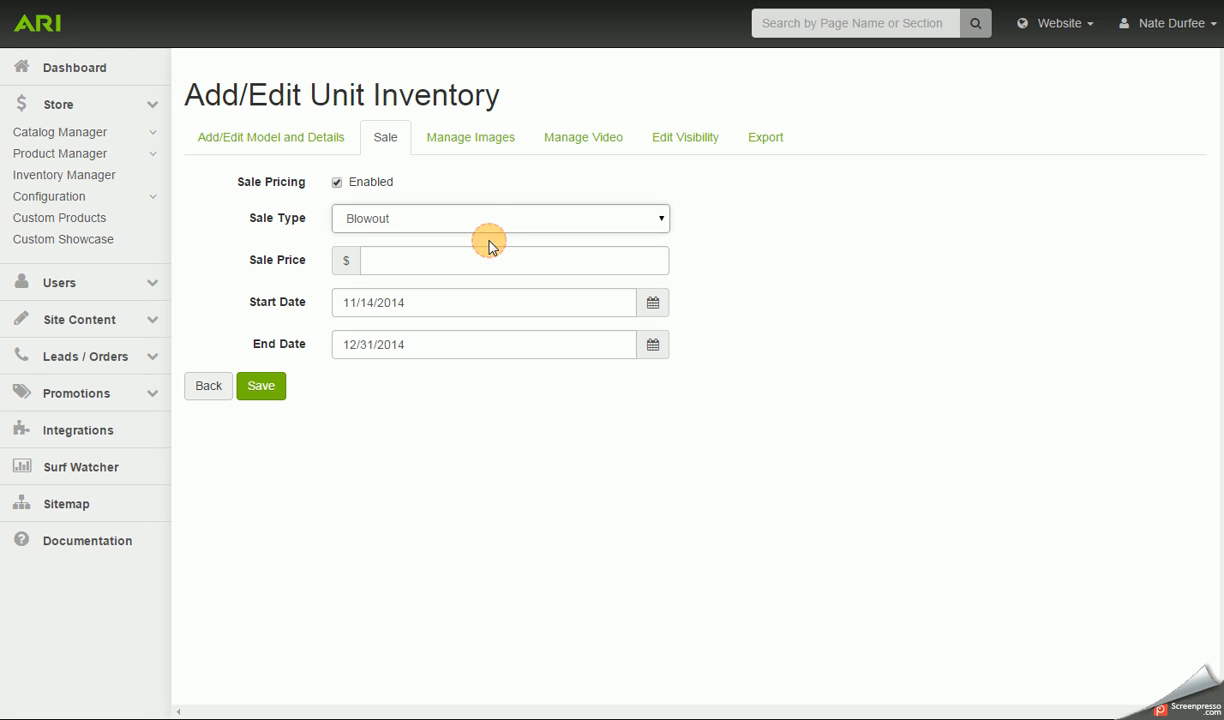
- Set the unit's sale price to $3200 and save the sale settings
{"action": "left_click", "coordinate": [481, 262]}
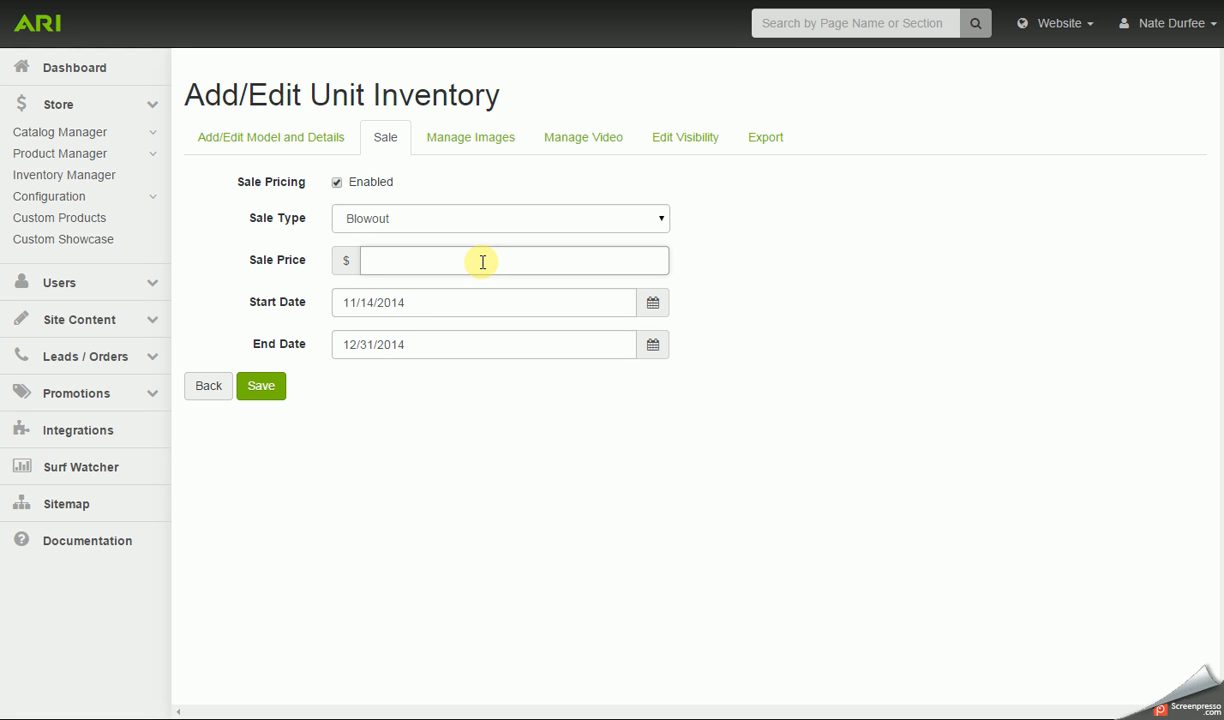
{"action": "type", "text": "3200"}
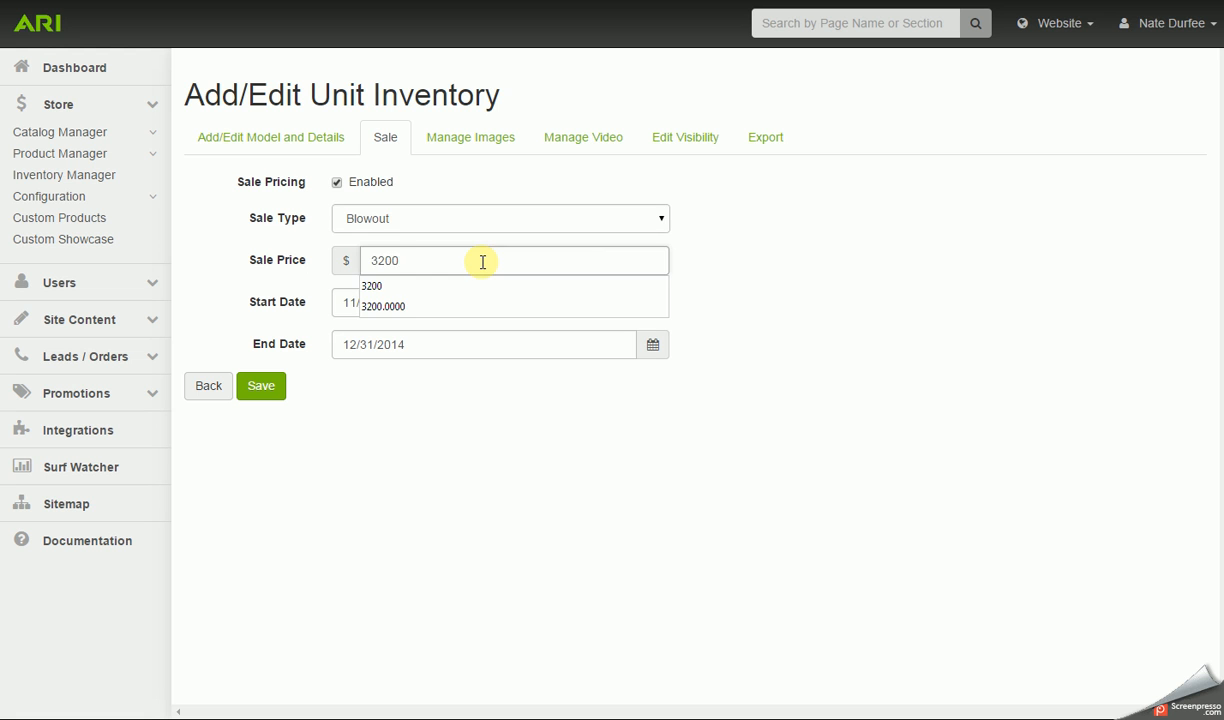
{"action": "left_click", "coordinate": [718, 280]}
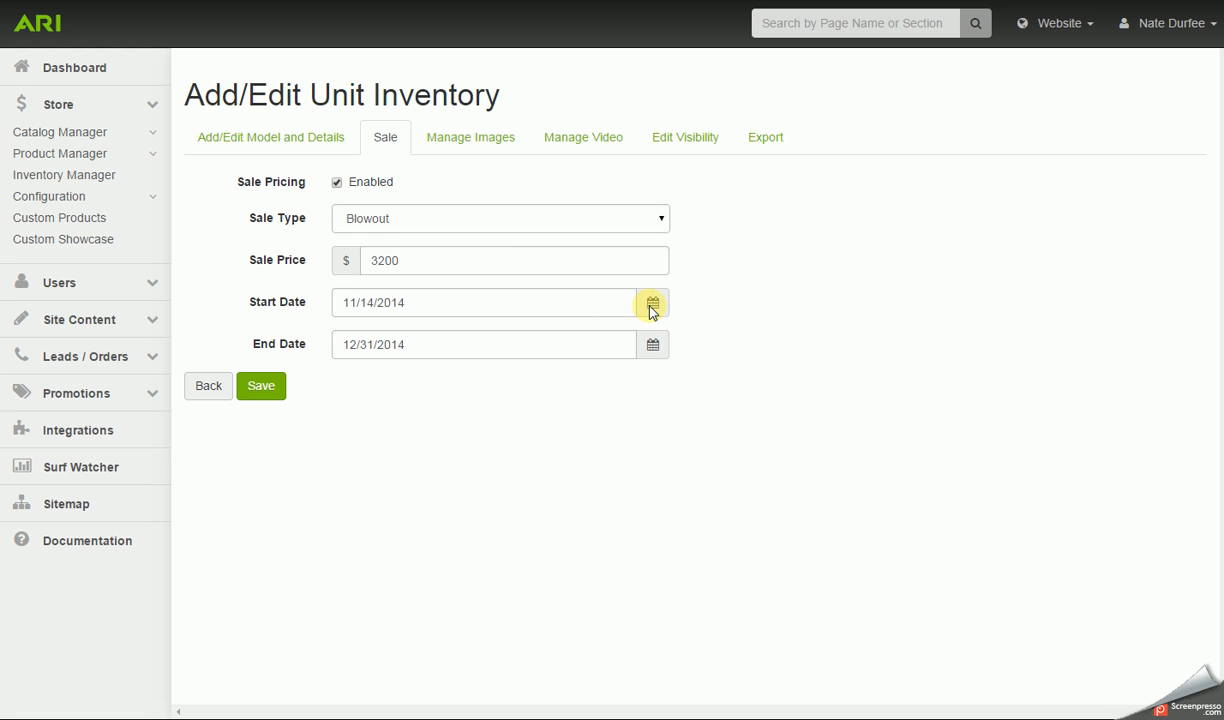
{"action": "left_click", "coordinate": [651, 306]}
{"action": "left_click", "coordinate": [722, 273]}
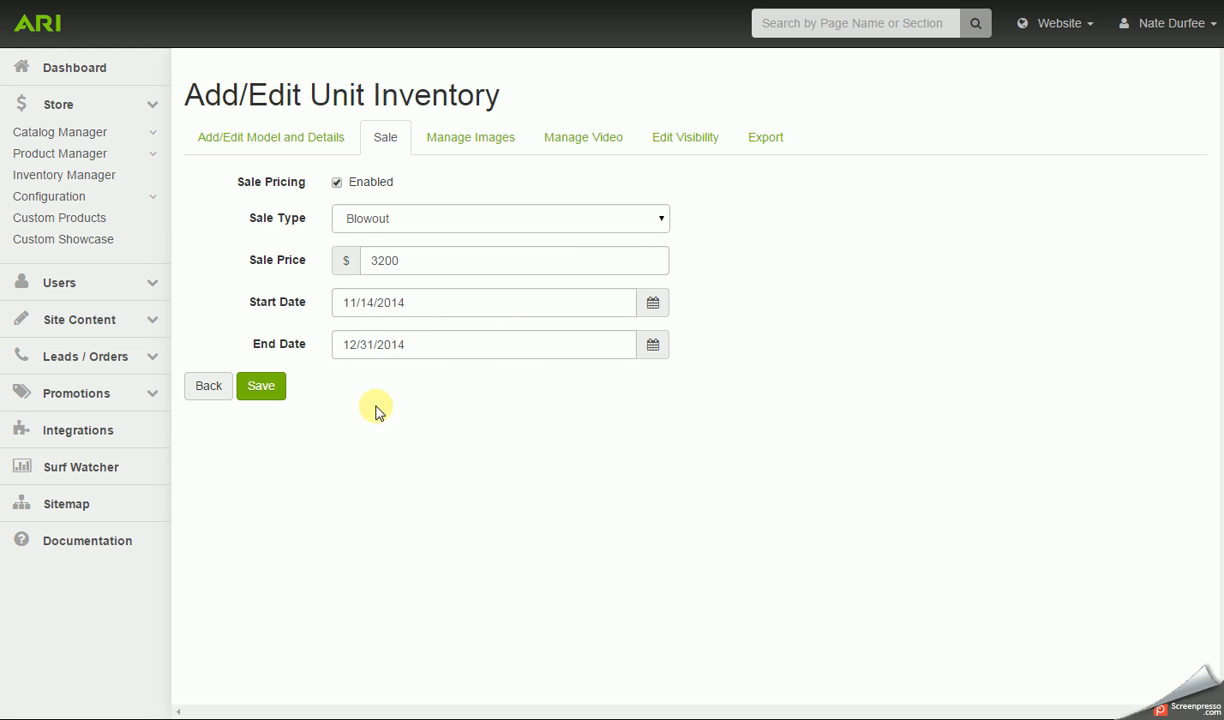
{"action": "left_click", "coordinate": [260, 389]}
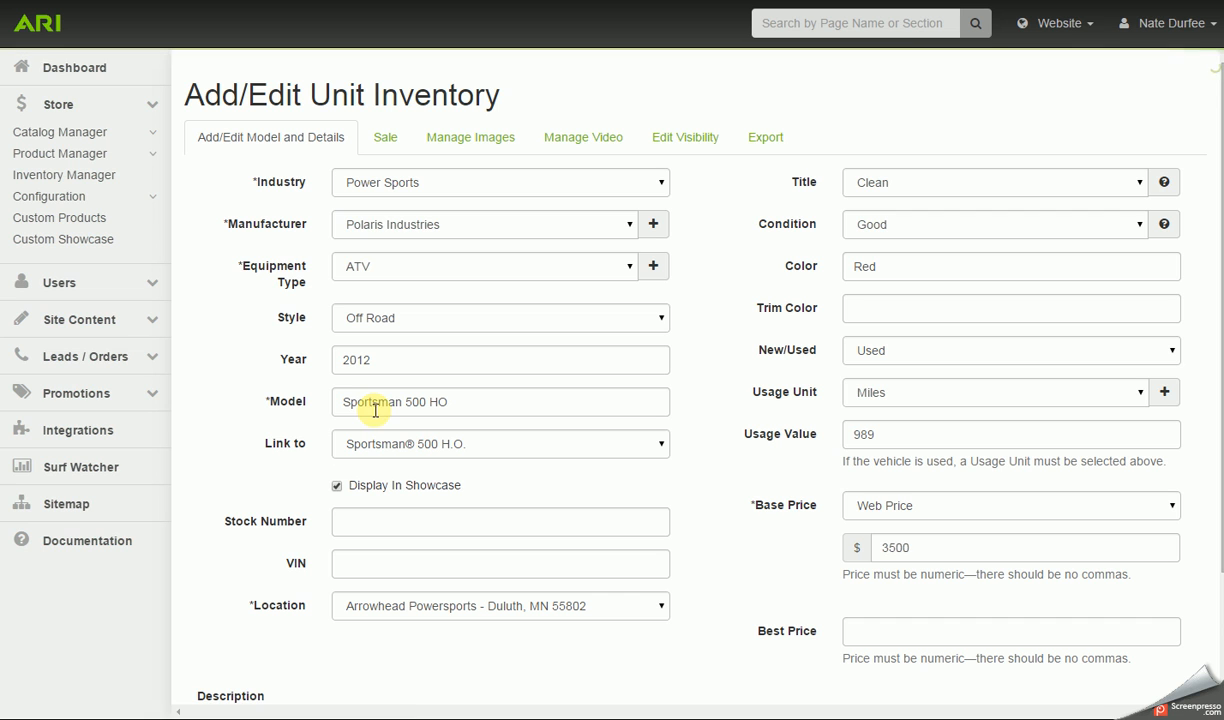
- Add the two Indy Red stock images to the unit
{"action": "left_click", "coordinate": [466, 141]}
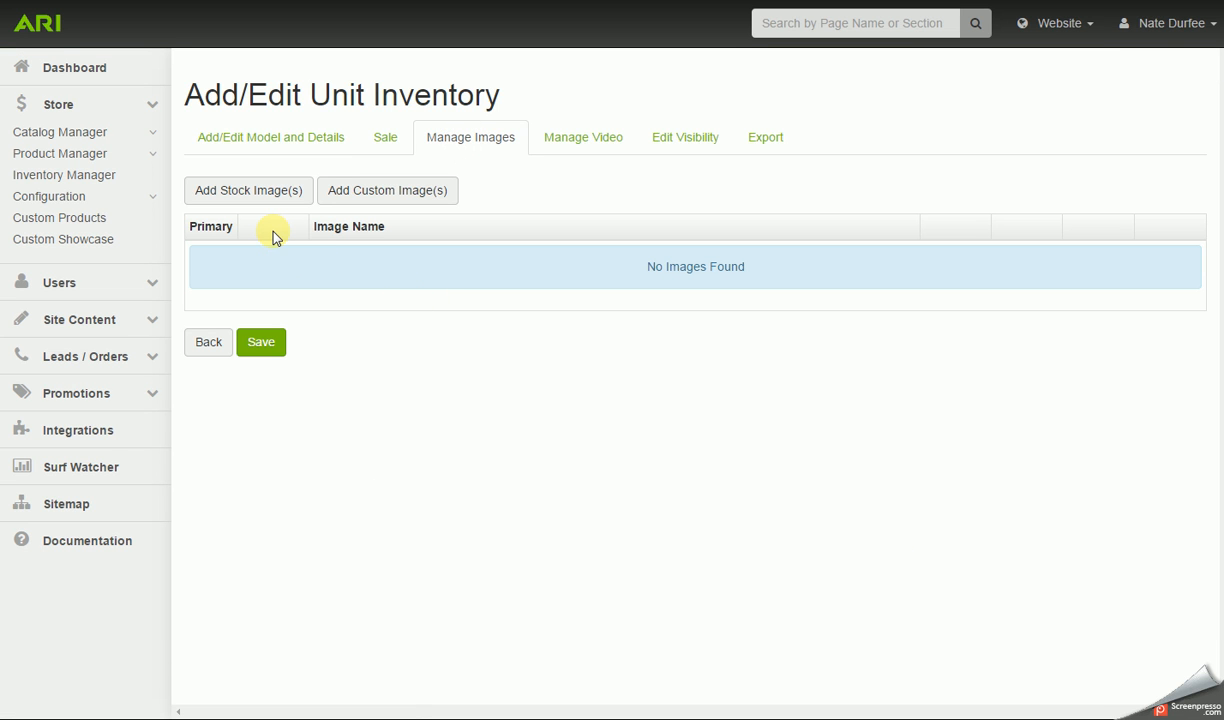
{"action": "left_click", "coordinate": [258, 200]}
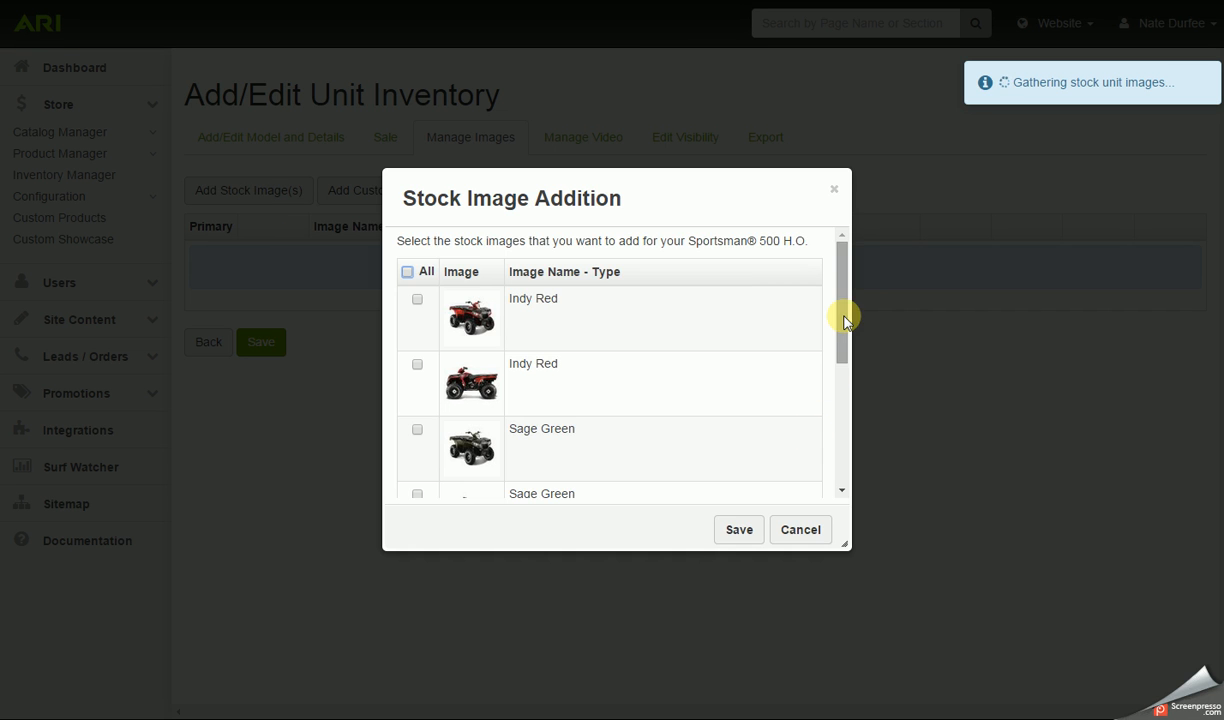
{"action": "mouse_move", "coordinate": [843, 318]}
{"action": "left_mouse_down"}
{"action": "mouse_move", "coordinate": [839, 445]}
{"action": "mouse_move", "coordinate": [839, 320]}
{"action": "left_mouse_up"}
{"action": "left_click", "coordinate": [418, 284]}
{"action": "left_click", "coordinate": [418, 349]}
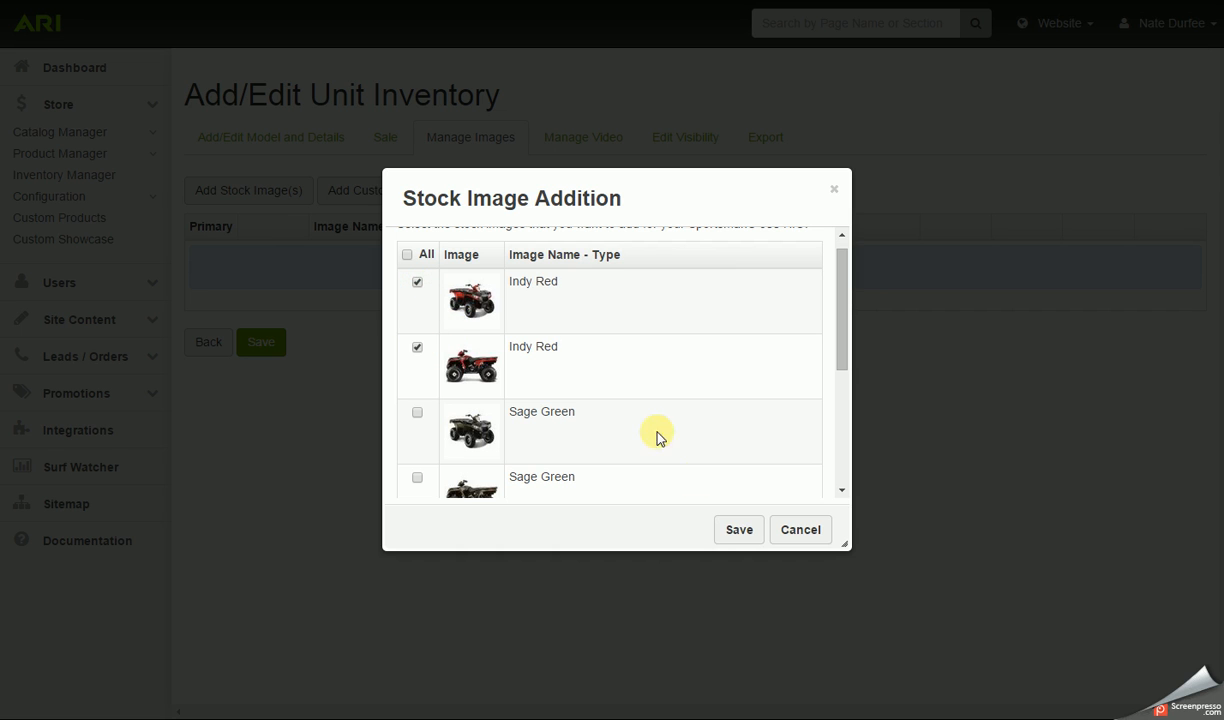
{"action": "left_click", "coordinate": [739, 530]}
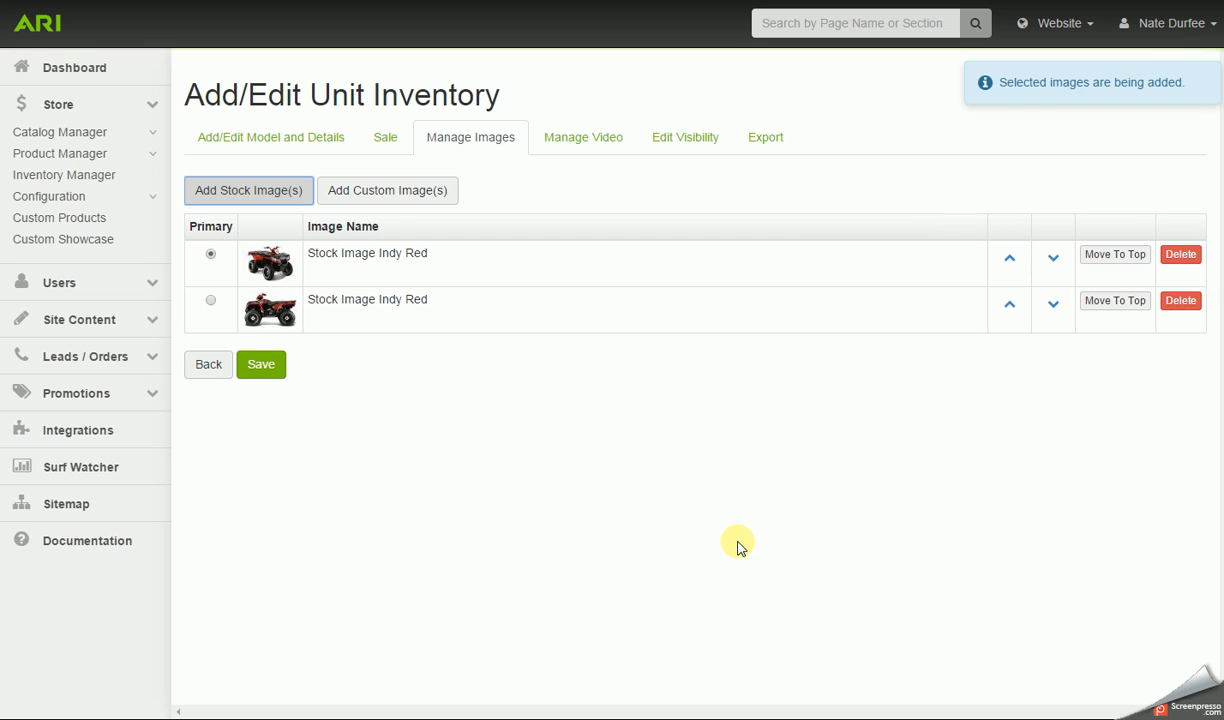
- View the unit's video settings and locate the 2012 Sportsman 500 HO in the Arrowhead Powersports website's inventory
{"action": "left_click", "coordinate": [576, 151]}
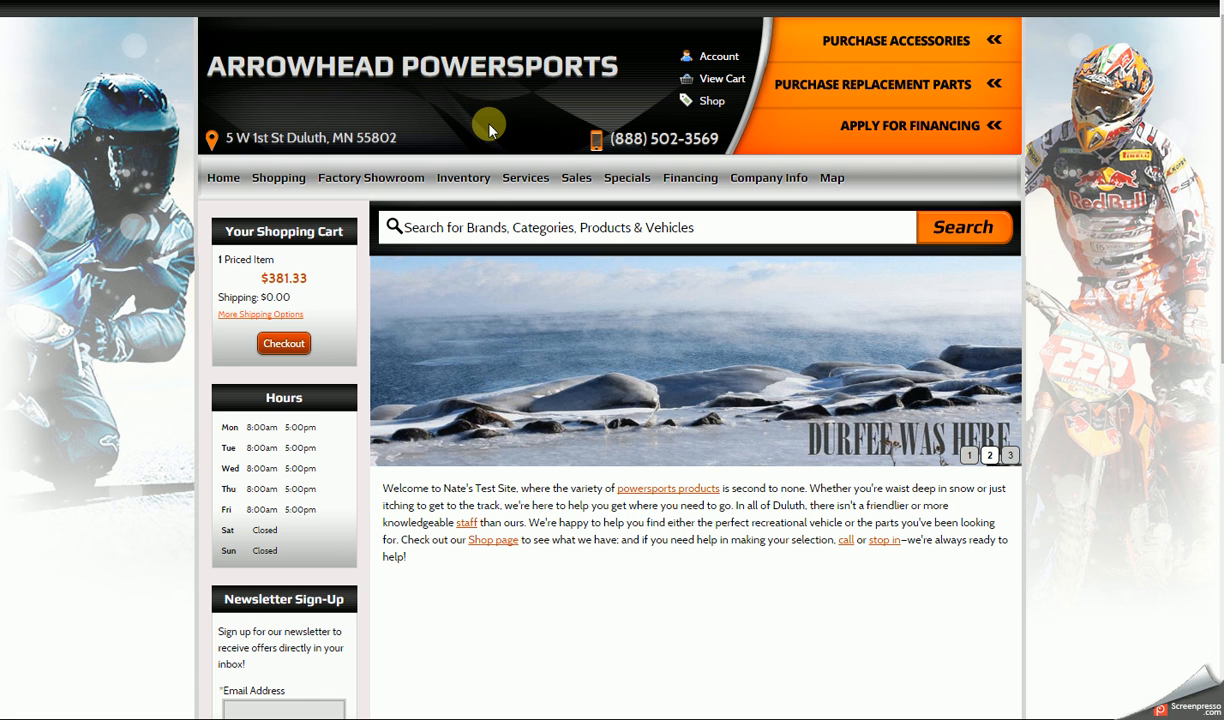
{"action": "left_click", "coordinate": [464, 180]}
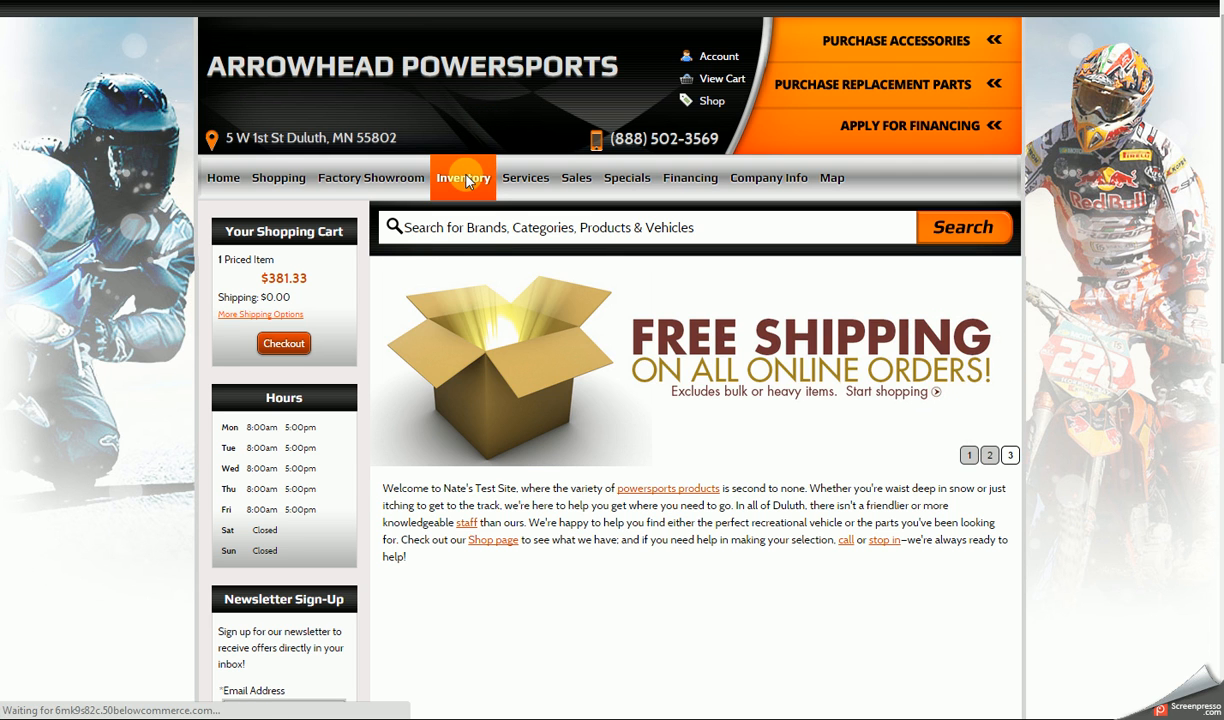
{"action": "scroll", "coordinate": [512, 288], "scroll_direction": "down", "scroll_amount": 1}
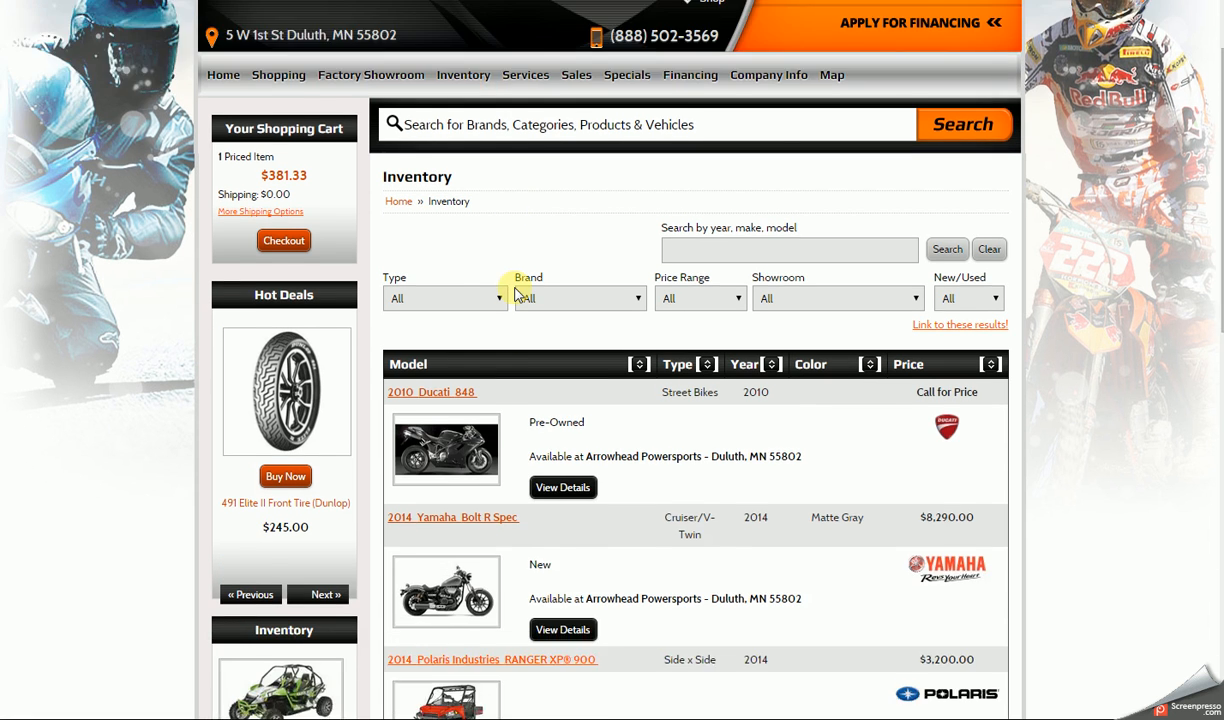
{"action": "scroll", "coordinate": [516, 291], "scroll_direction": "down", "scroll_amount": 2}
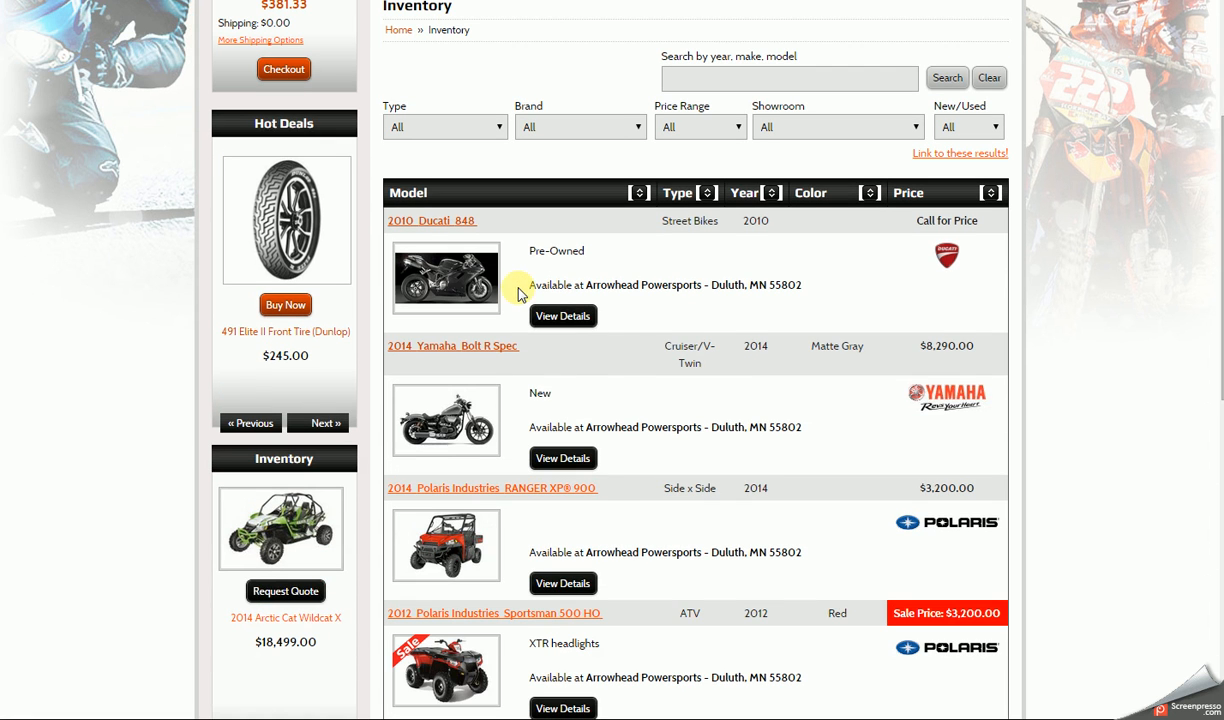
- View the 2010 Ducati 848 listing's details on the website and switch between its YouTube video and its photo
{"action": "right_click", "coordinate": [566, 320]}
{"action": "left_click", "coordinate": [585, 323]}
{"action": "left_click", "coordinate": [465, 0]}
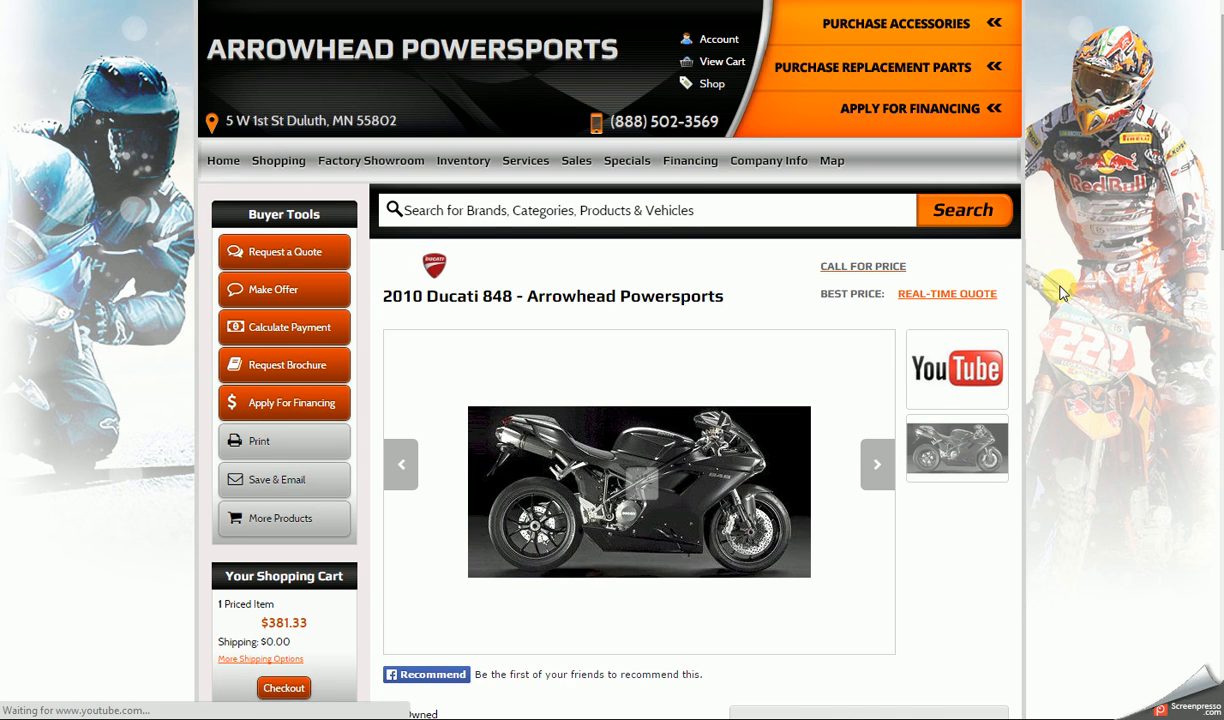
{"action": "scroll", "coordinate": [1060, 290], "scroll_direction": "down", "scroll_amount": 2}
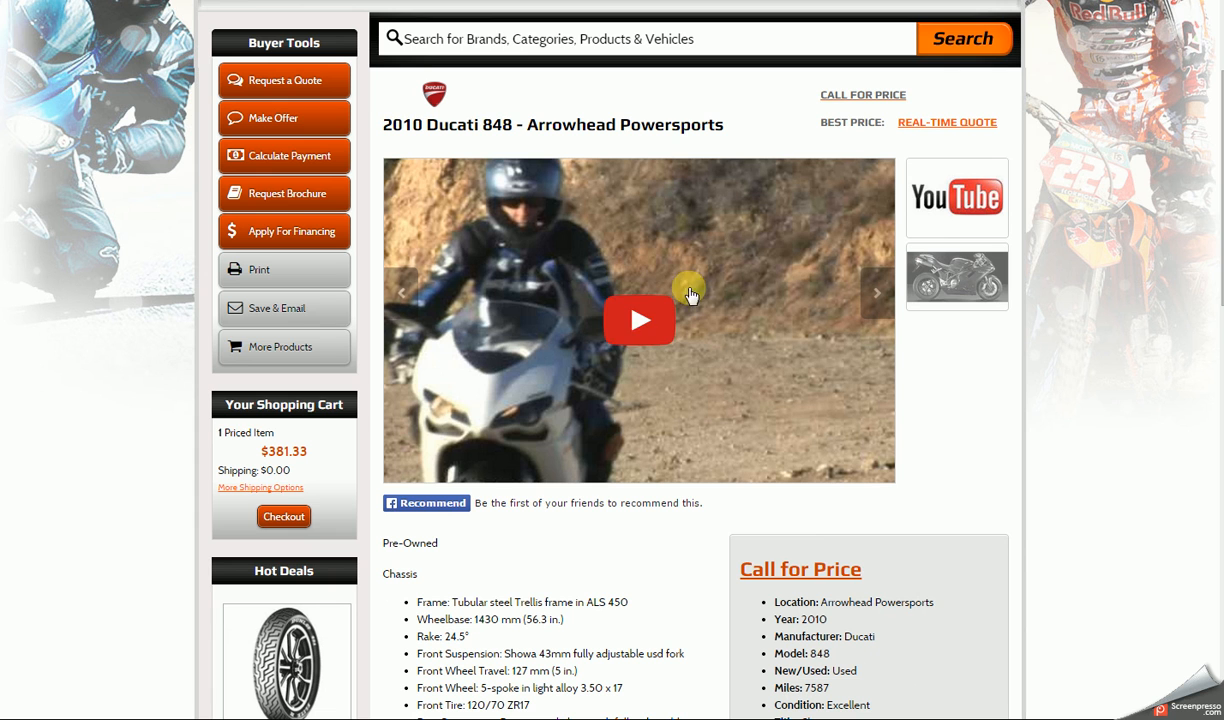
{"action": "left_click", "coordinate": [940, 289]}
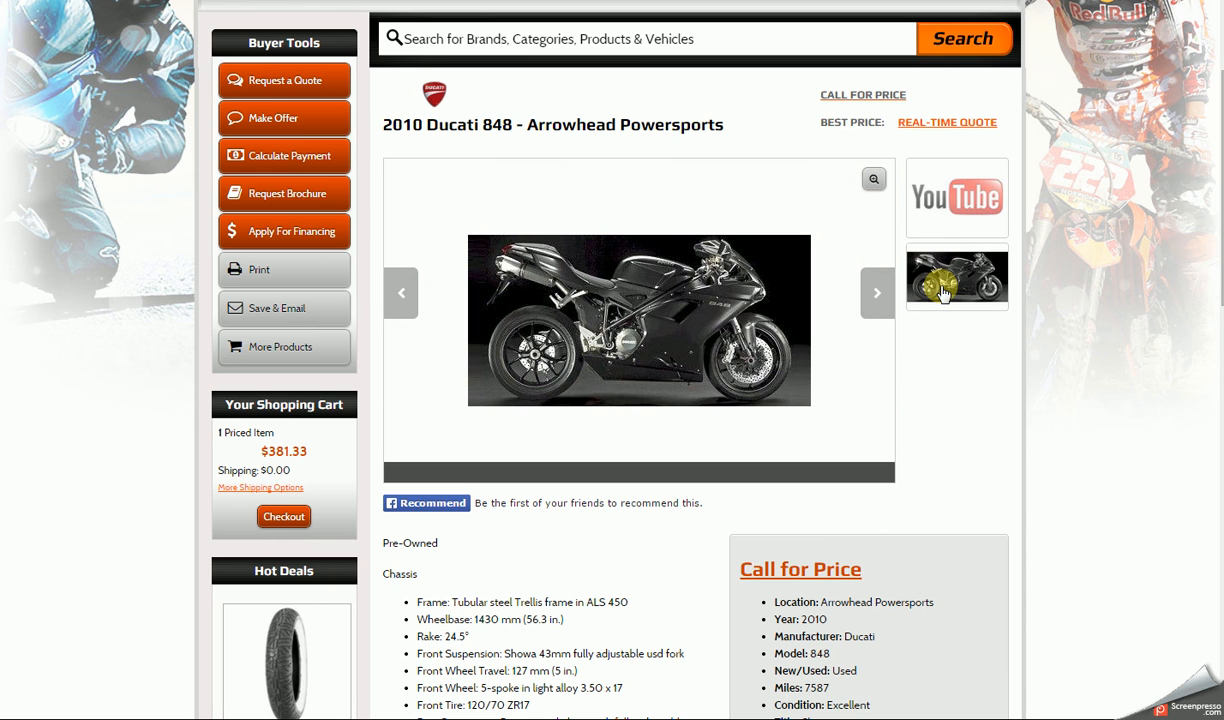
{"action": "left_click", "coordinate": [922, 212]}
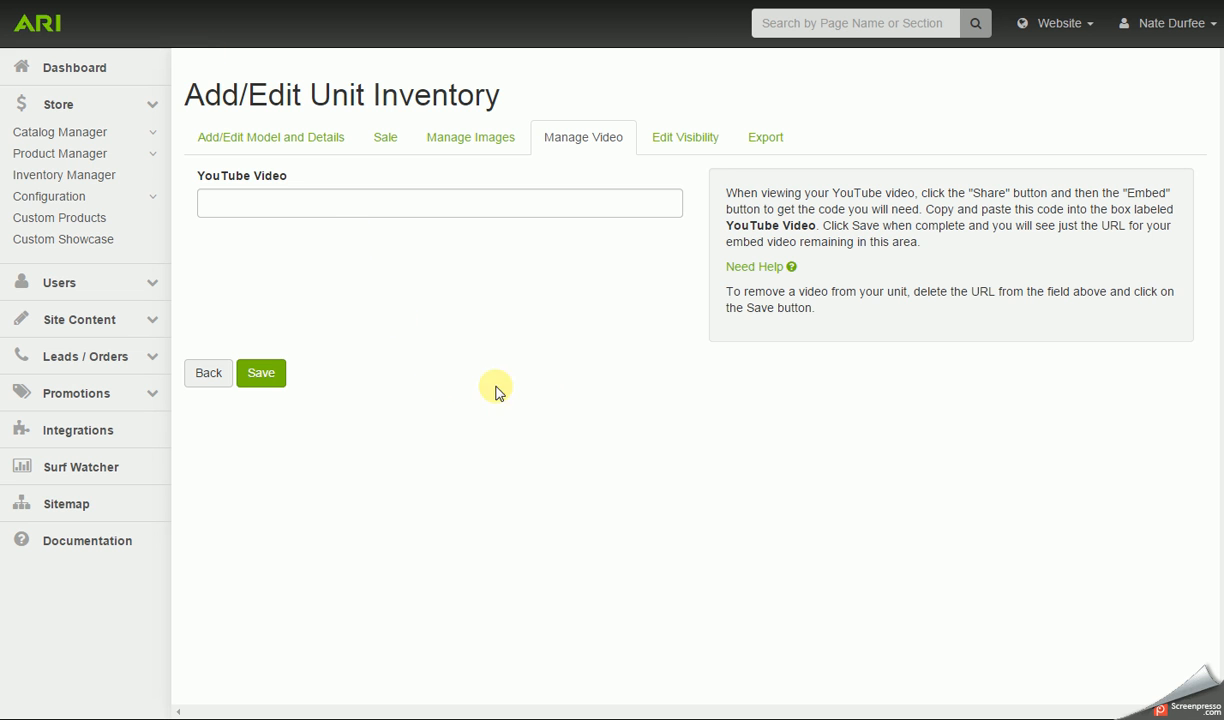
- Mark the unit as a Featured Unit, create a Blowout showroom, assign the unit to it and save the visibility settings
{"action": "left_click", "coordinate": [669, 146]}
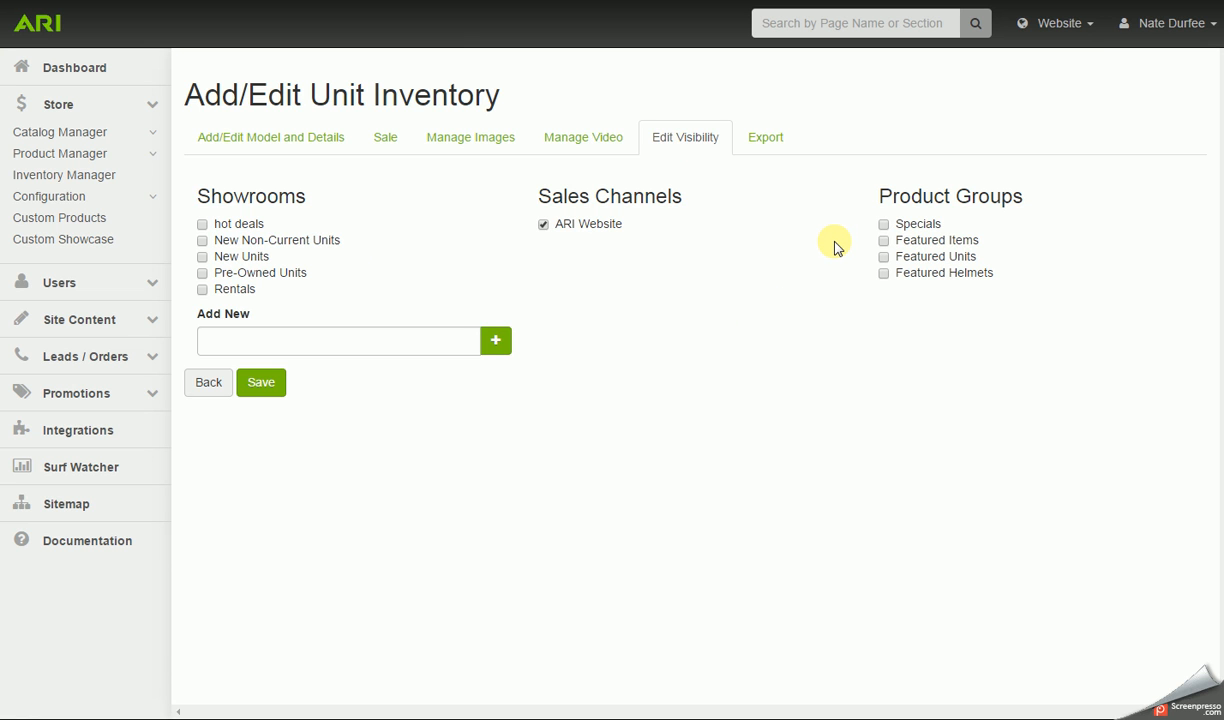
{"action": "left_click", "coordinate": [884, 257]}
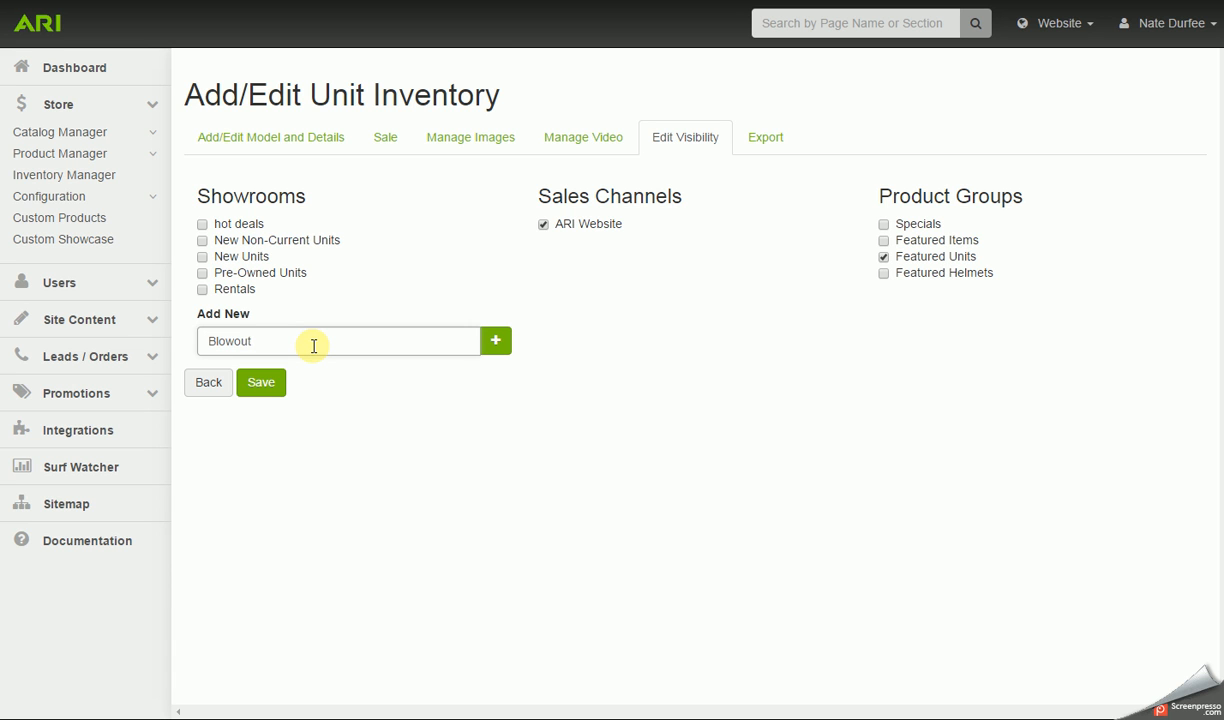
{"action": "left_click", "coordinate": [497, 342]}
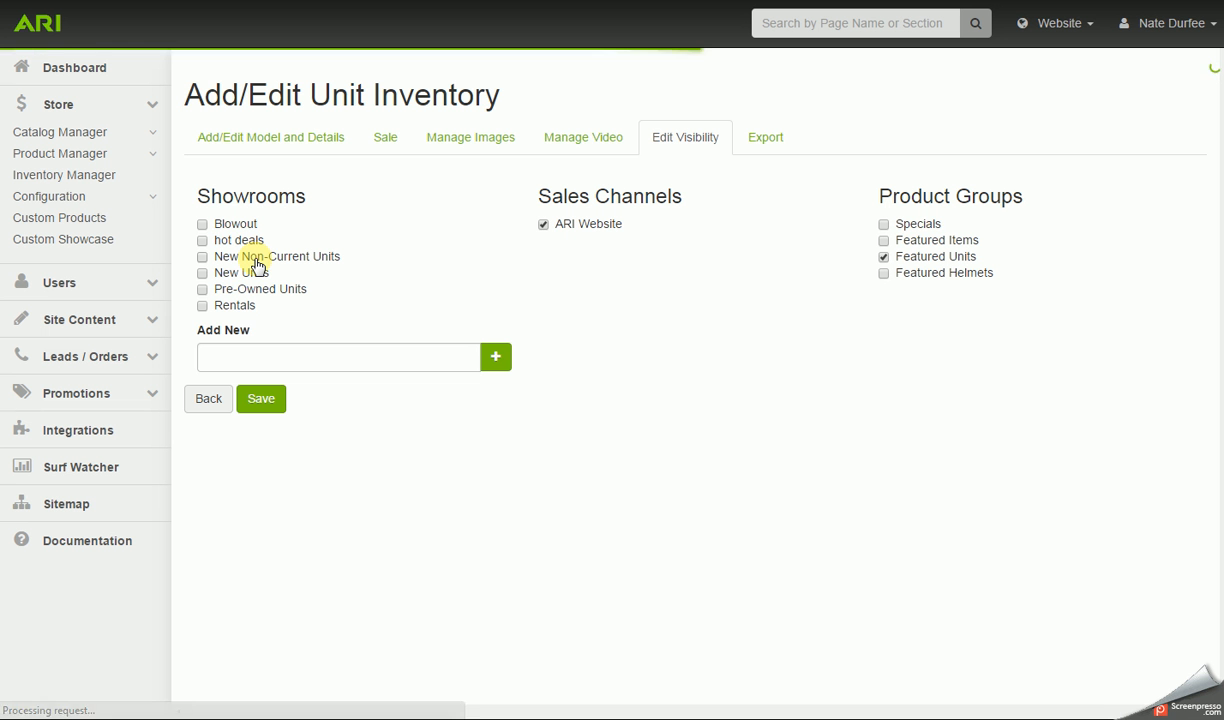
{"action": "left_click", "coordinate": [203, 225]}
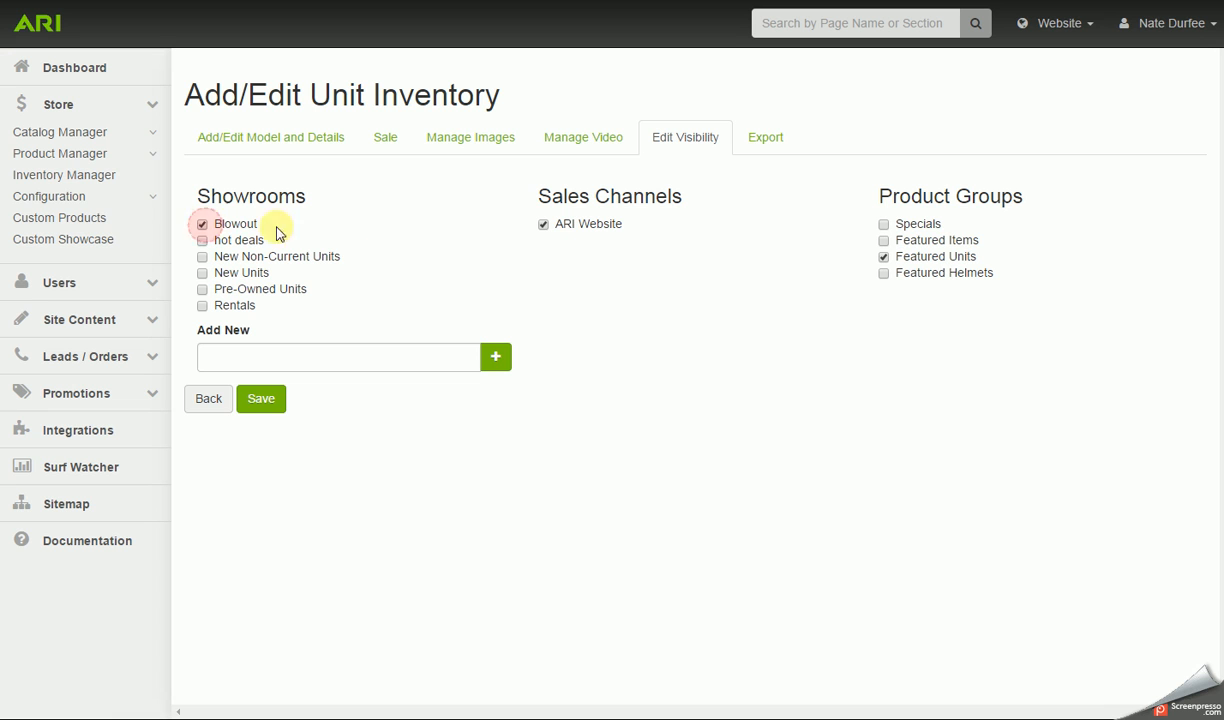
{"action": "left_click", "coordinate": [270, 402]}
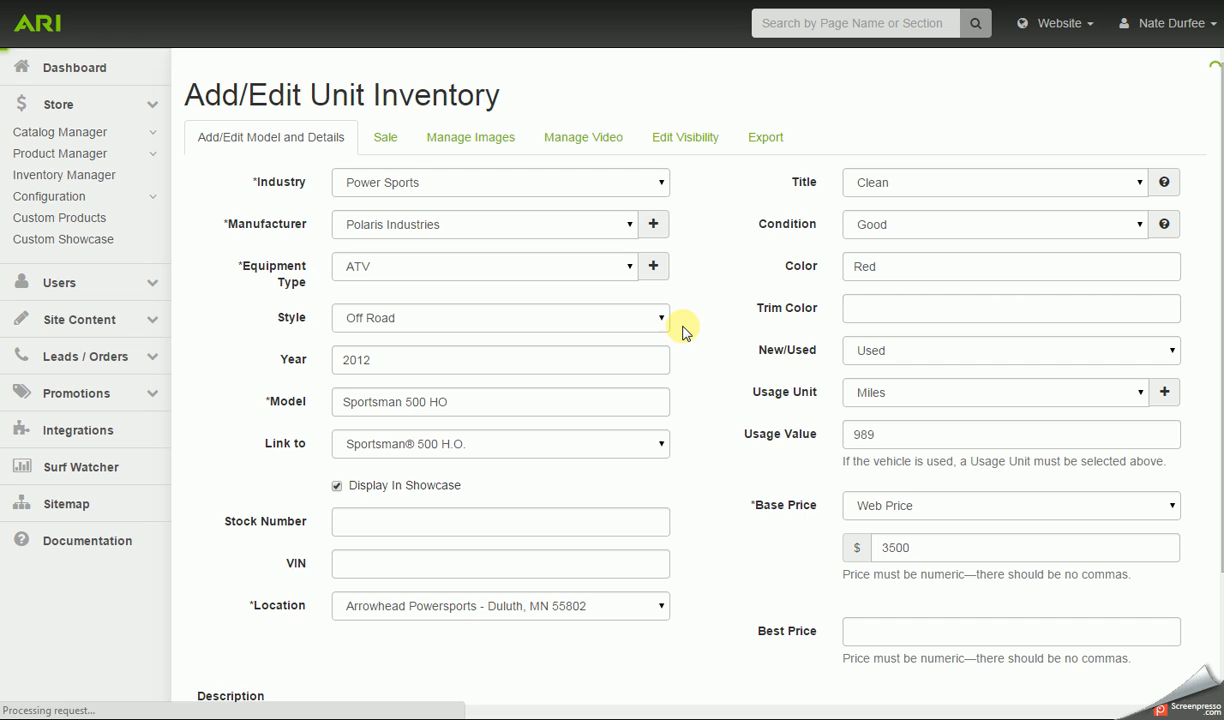
- Return to the unit inventory list and add a new unit, identifying it by lookup as 2013 Polaris Industries Sportsman 500 H.O. Utility
{"action": "scroll", "coordinate": [670, 442], "scroll_direction": "down", "scroll_amount": 1}
{"action": "scroll", "coordinate": [670, 442], "scroll_direction": "down", "scroll_amount": 1}
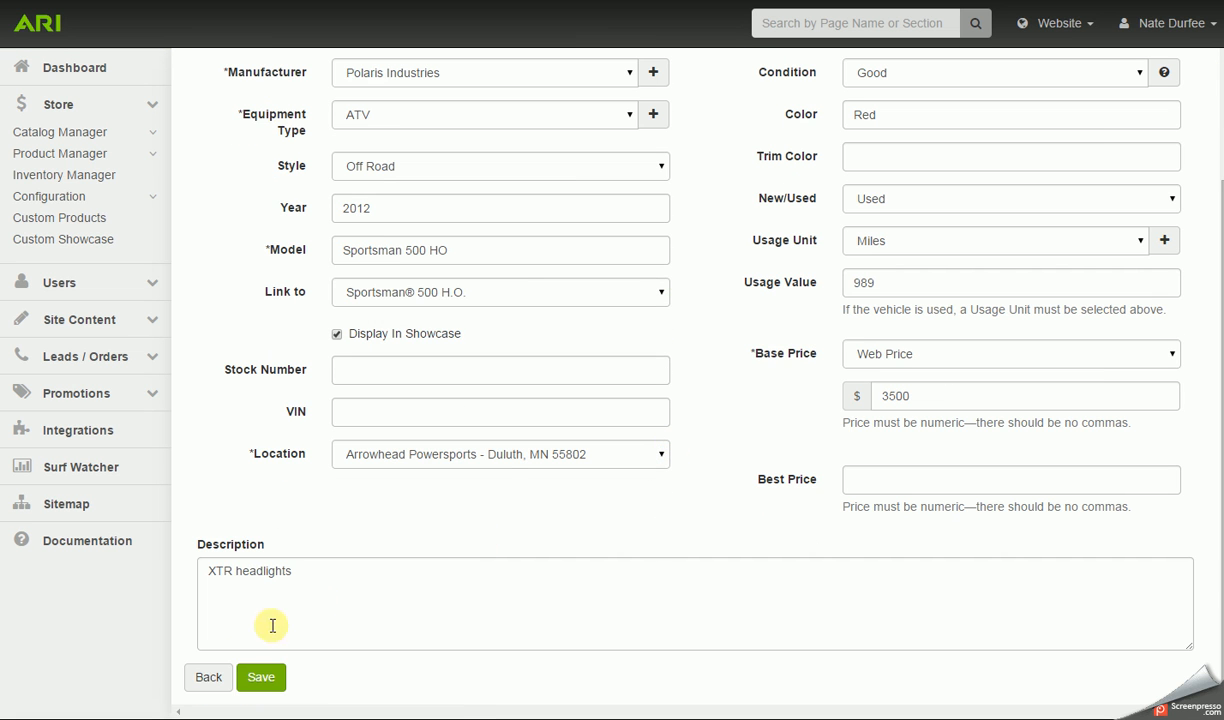
{"action": "left_click", "coordinate": [208, 677]}
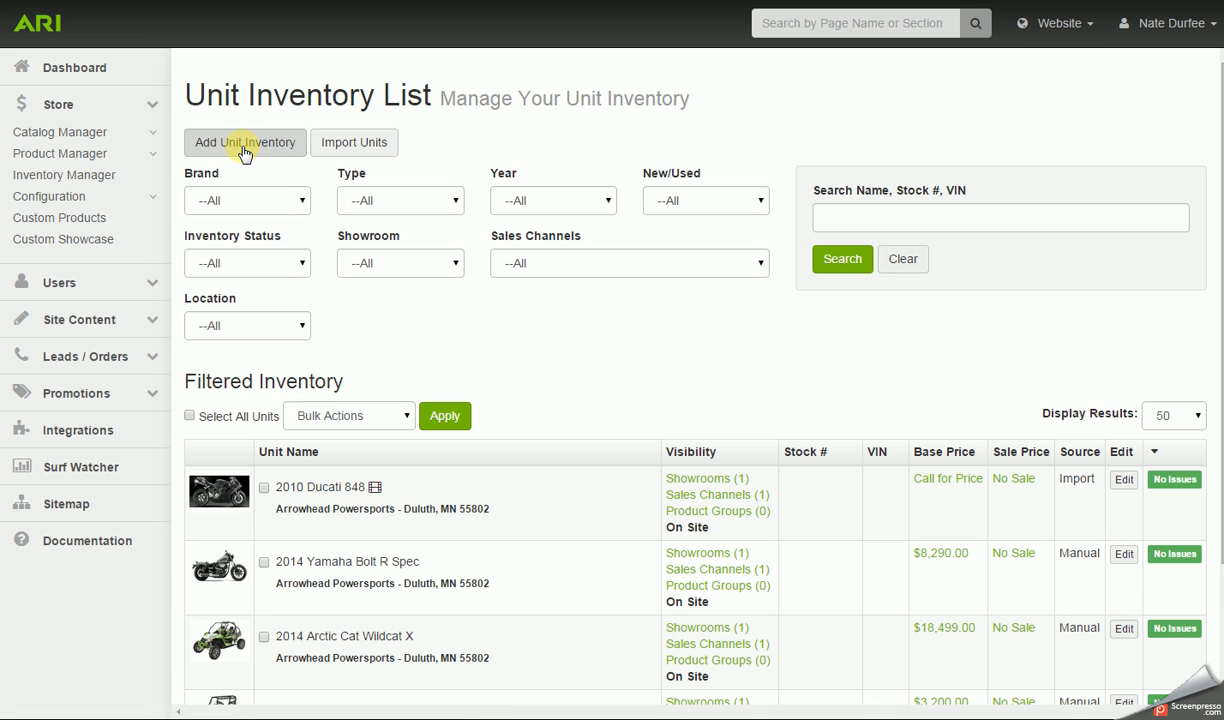
{"action": "left_click", "coordinate": [244, 150]}
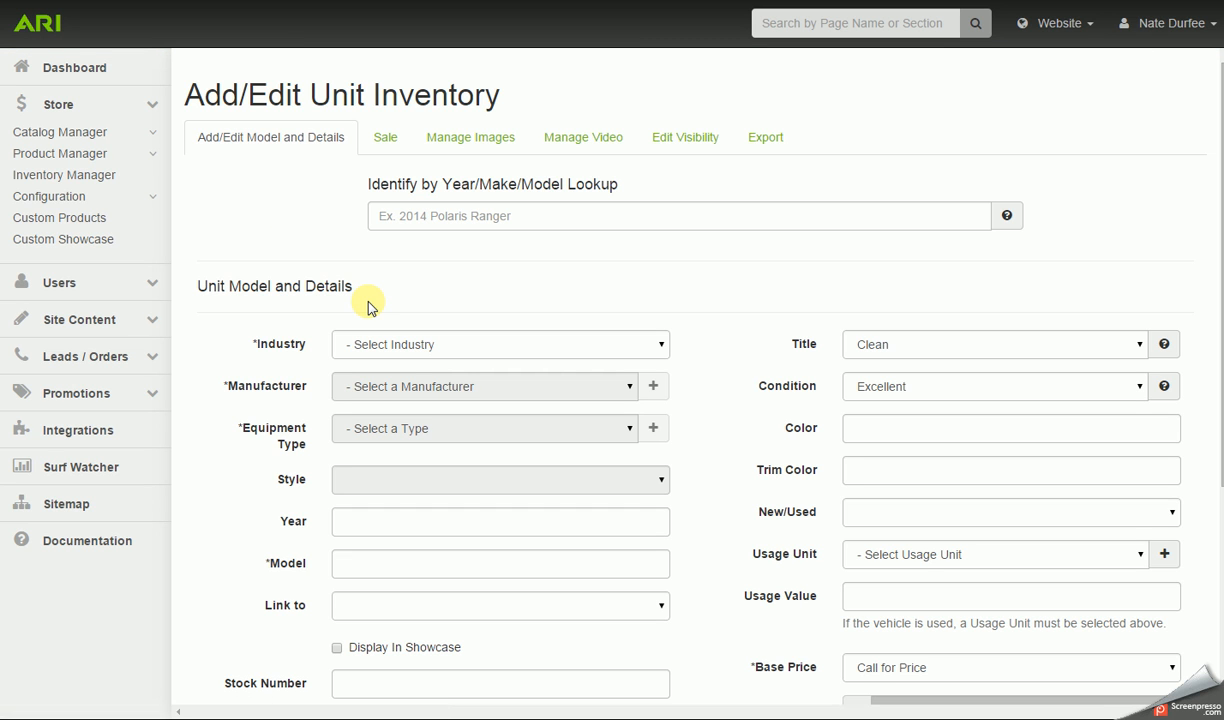
{"action": "left_click", "coordinate": [554, 217]}
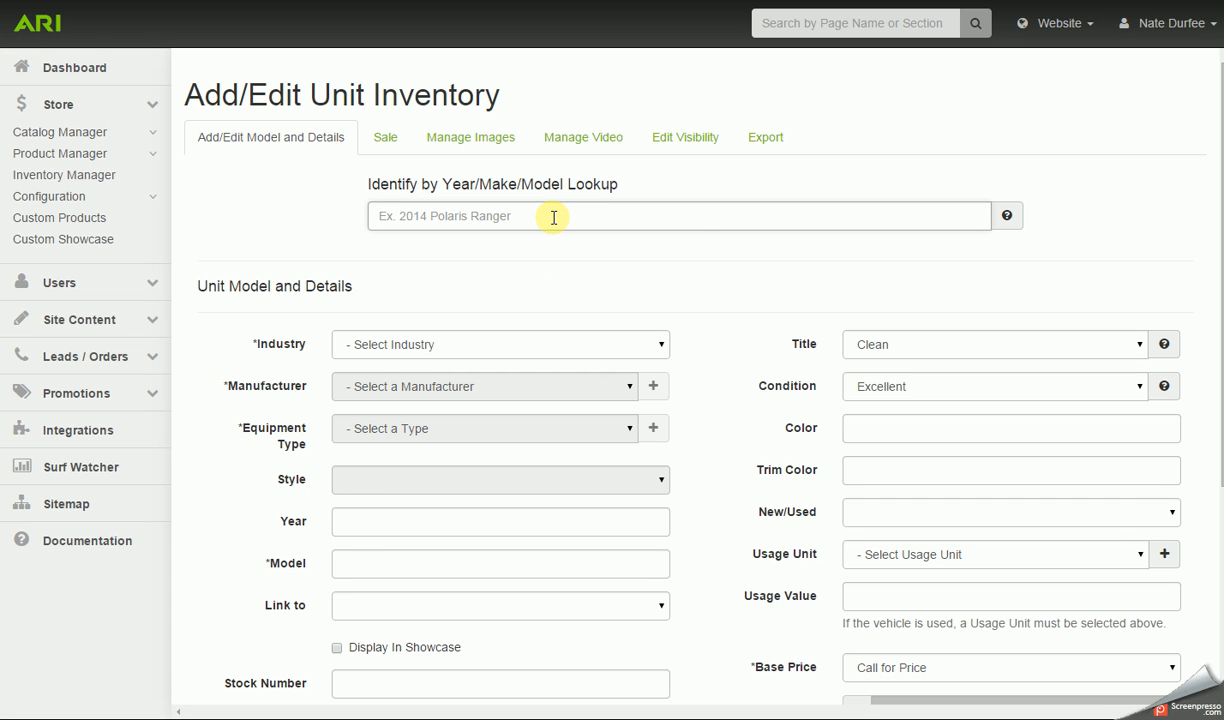
{"action": "type", "text": "201"}
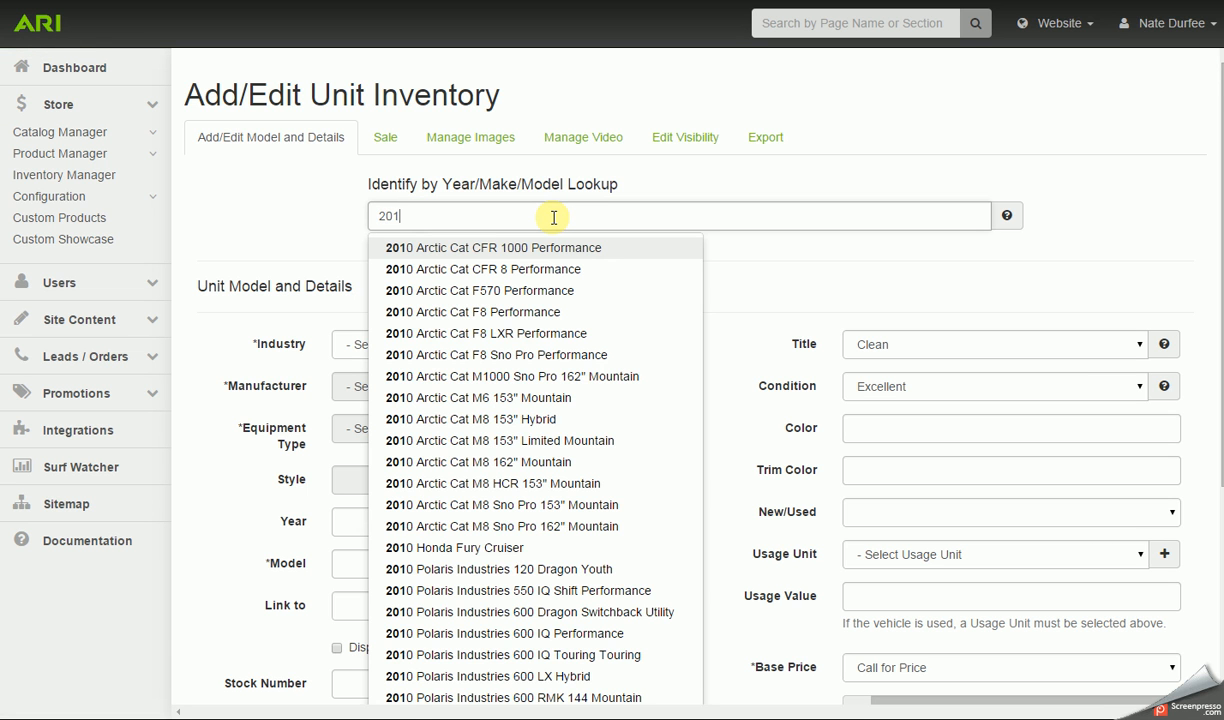
{"action": "type", "text": "3 S"}
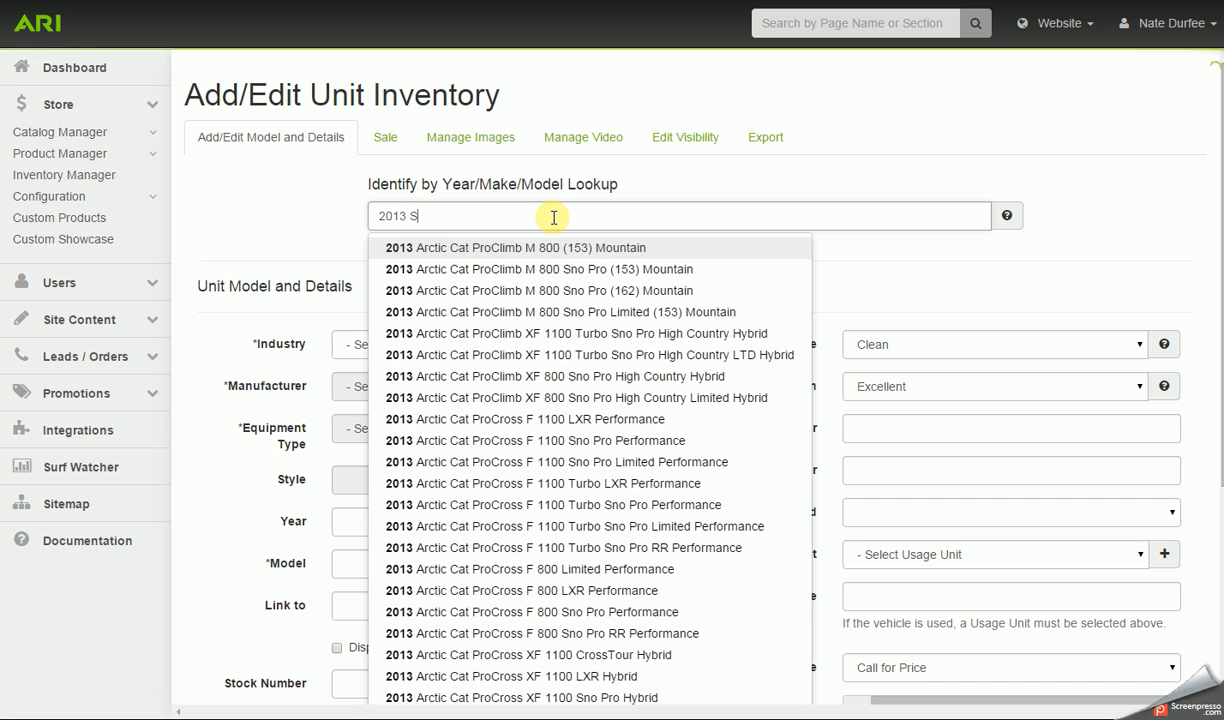
{"action": "type", "text": "portsman 500"}
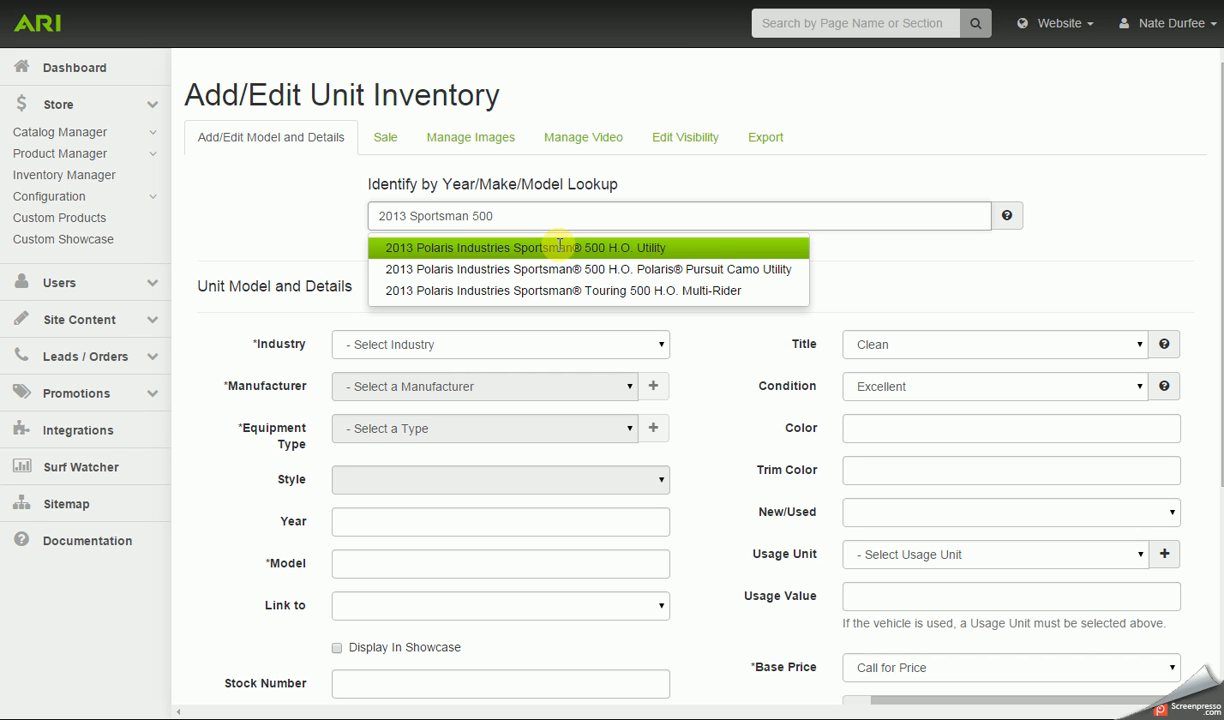
{"action": "left_click", "coordinate": [505, 248]}
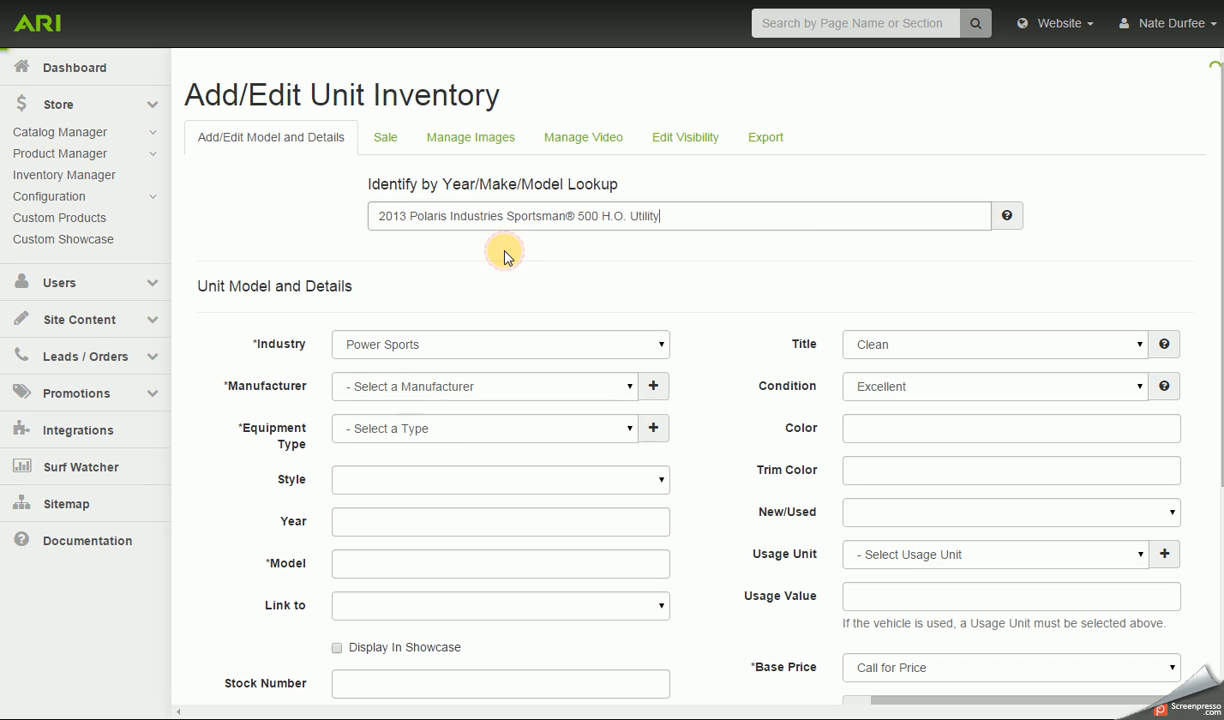
- Set the new unit's color to White and mark it as Used
{"action": "scroll", "coordinate": [290, 415], "scroll_direction": "down", "scroll_amount": 3}
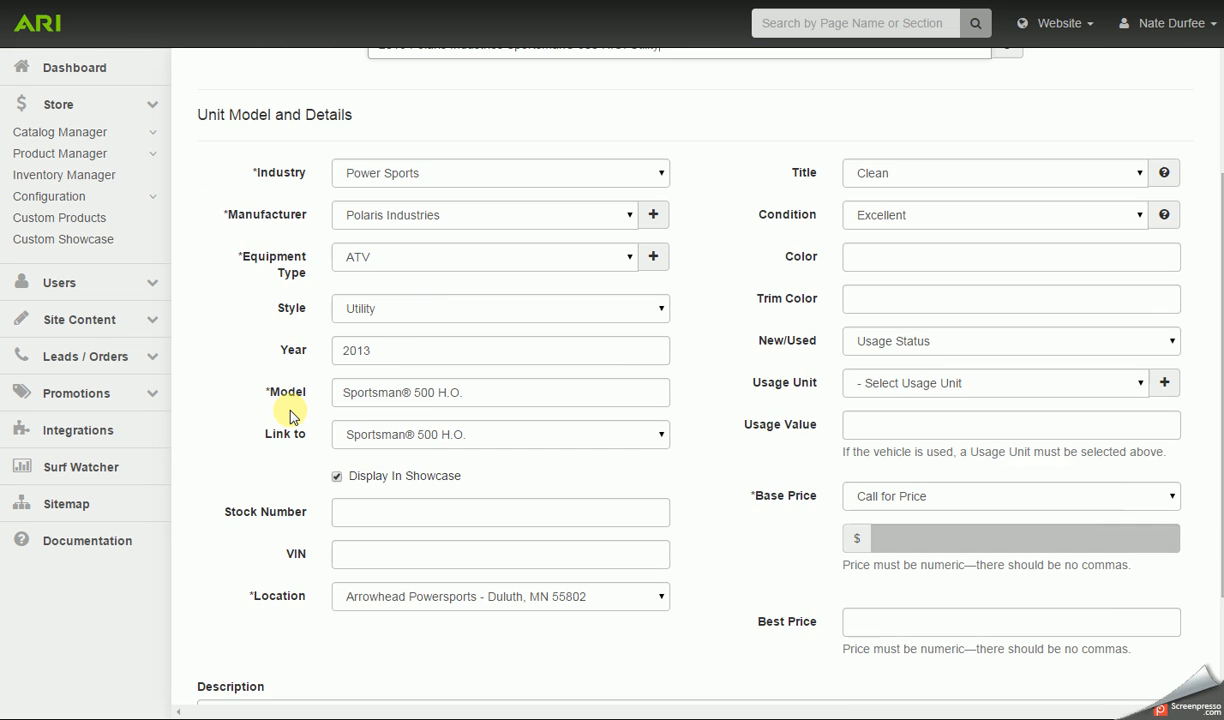
{"action": "scroll", "coordinate": [293, 404], "scroll_direction": "down", "scroll_amount": 2}
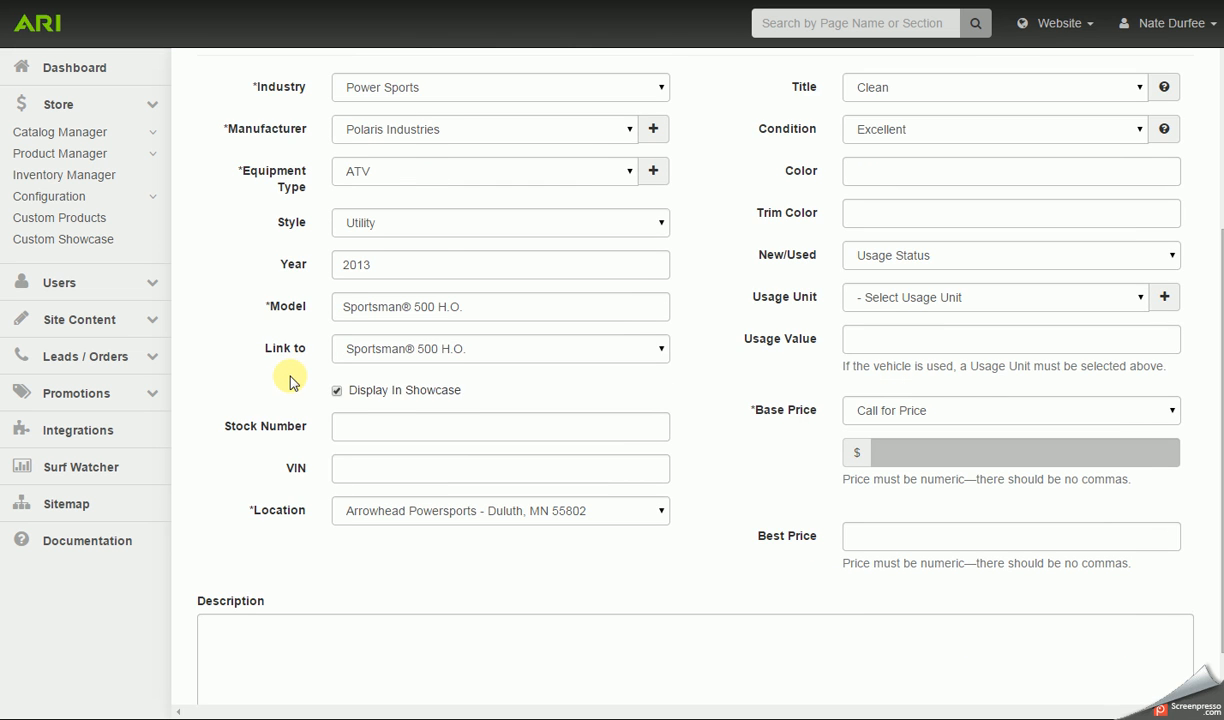
{"action": "scroll", "coordinate": [640, 400], "scroll_direction": "up", "scroll_amount": 2}
{"action": "left_click", "coordinate": [927, 263]}
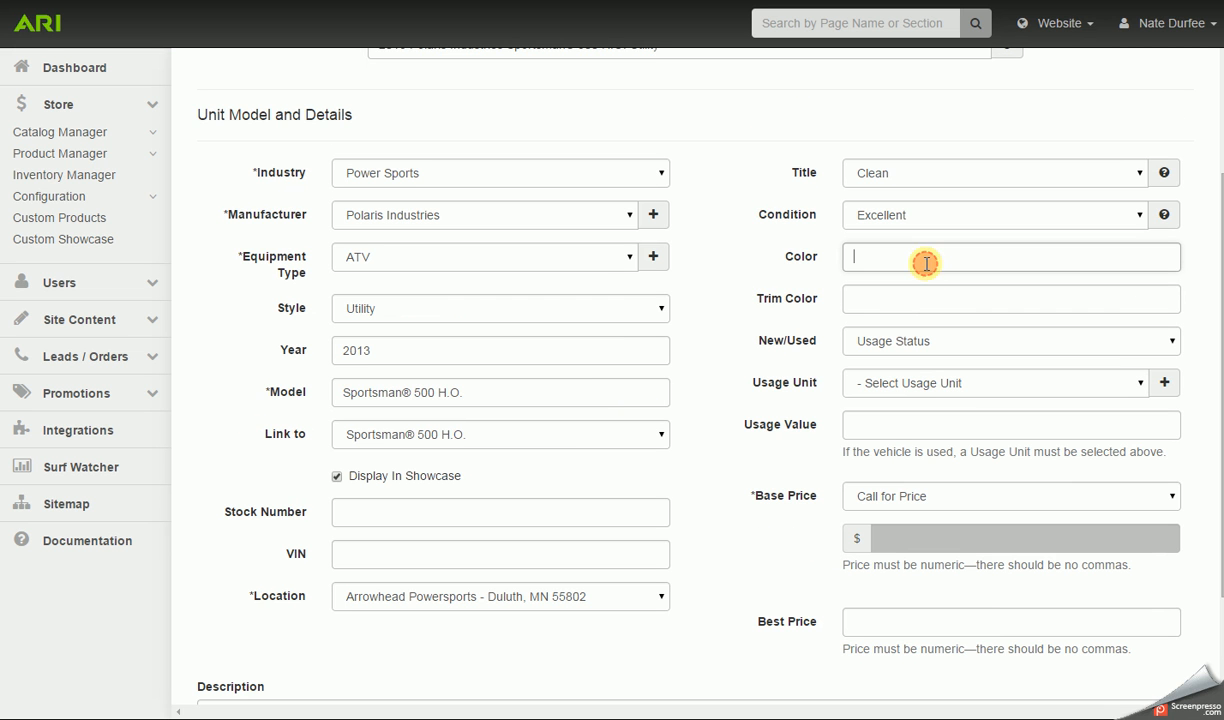
{"action": "type", "text": "White"}
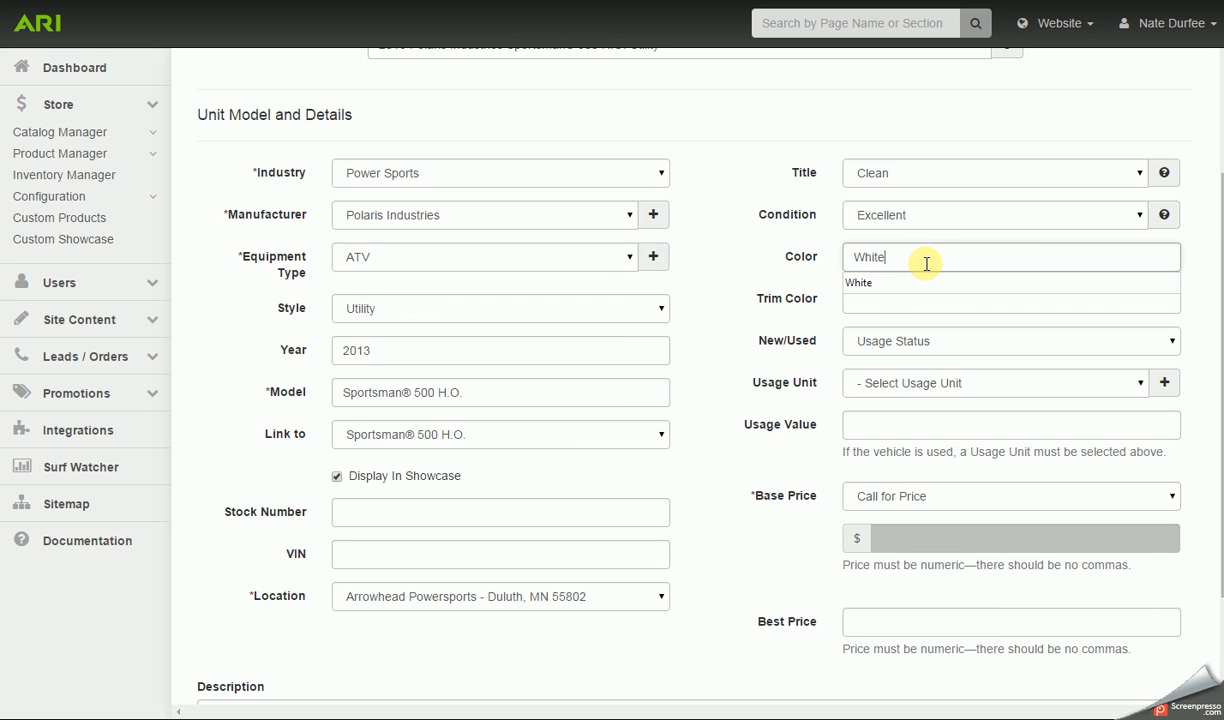
{"action": "left_click", "coordinate": [754, 276]}
{"action": "left_click", "coordinate": [1170, 343]}
{"action": "left_click", "coordinate": [1057, 390]}
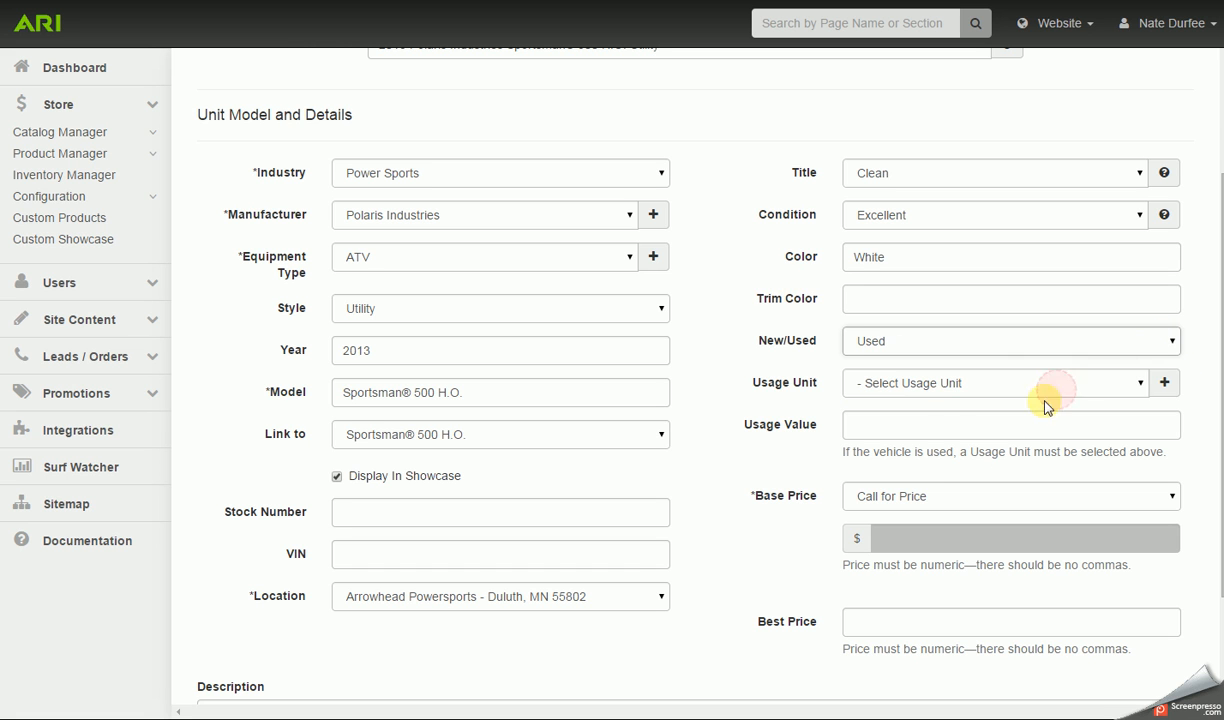
- Set the unit's usage to 1085 miles and save its model details
{"action": "left_click", "coordinate": [1078, 383]}
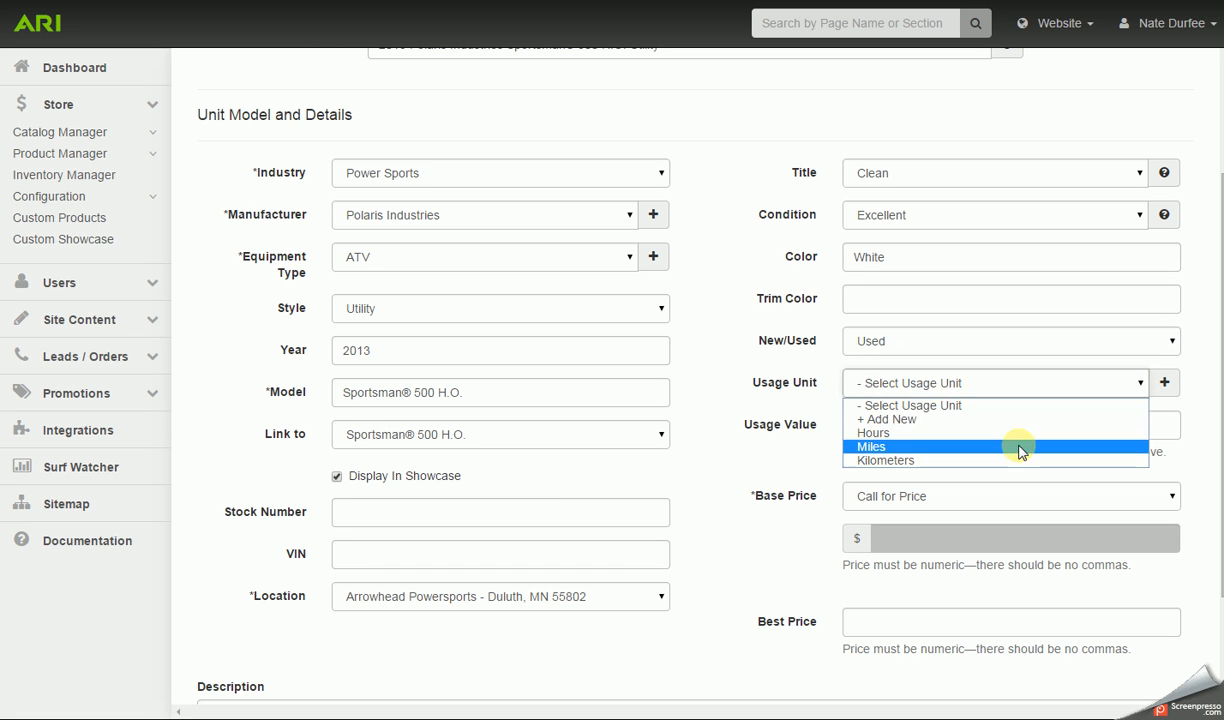
{"action": "left_click", "coordinate": [1015, 447]}
{"action": "left_click", "coordinate": [952, 427]}
{"action": "type", "text": "1085"}
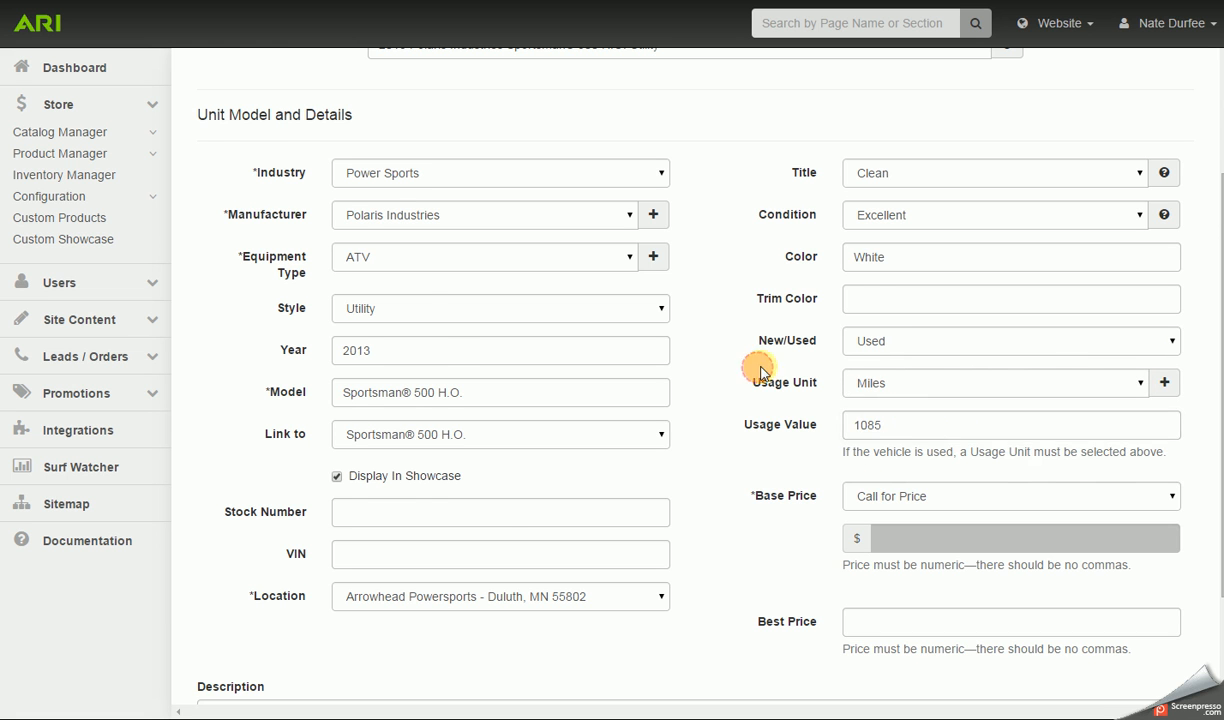
{"action": "scroll", "coordinate": [755, 365], "scroll_direction": "down", "scroll_amount": 1}
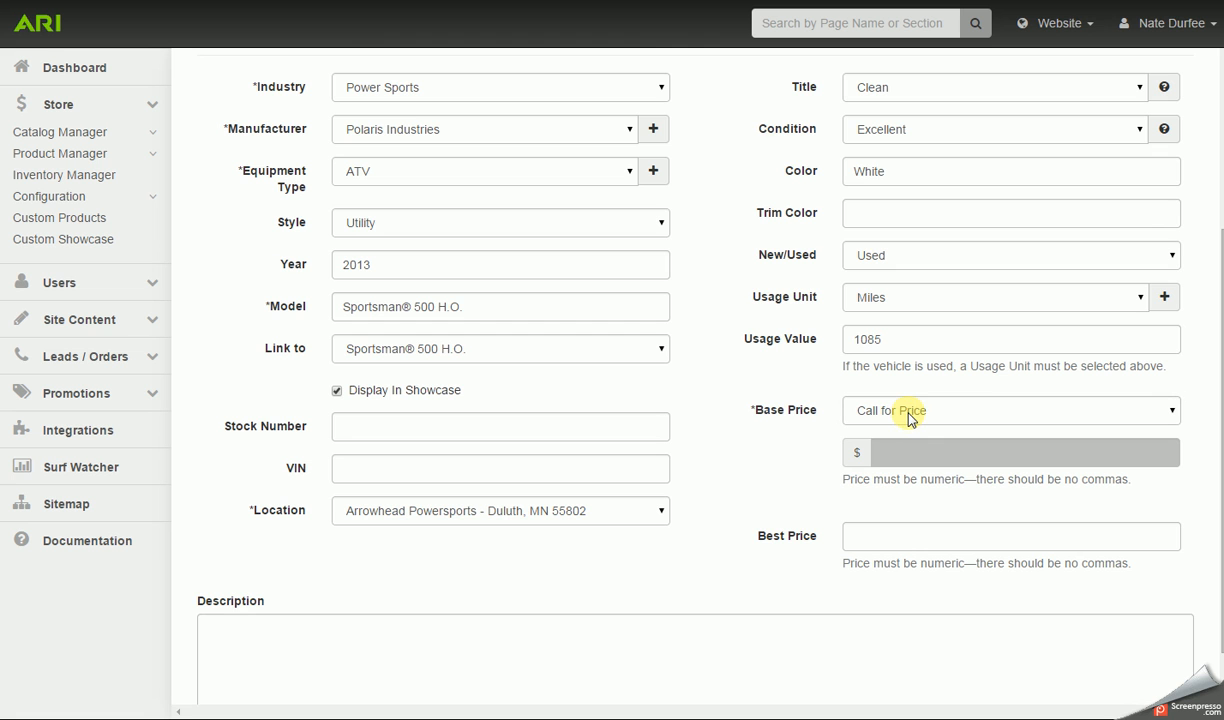
{"action": "scroll", "coordinate": [810, 400], "scroll_direction": "up", "scroll_amount": 1}
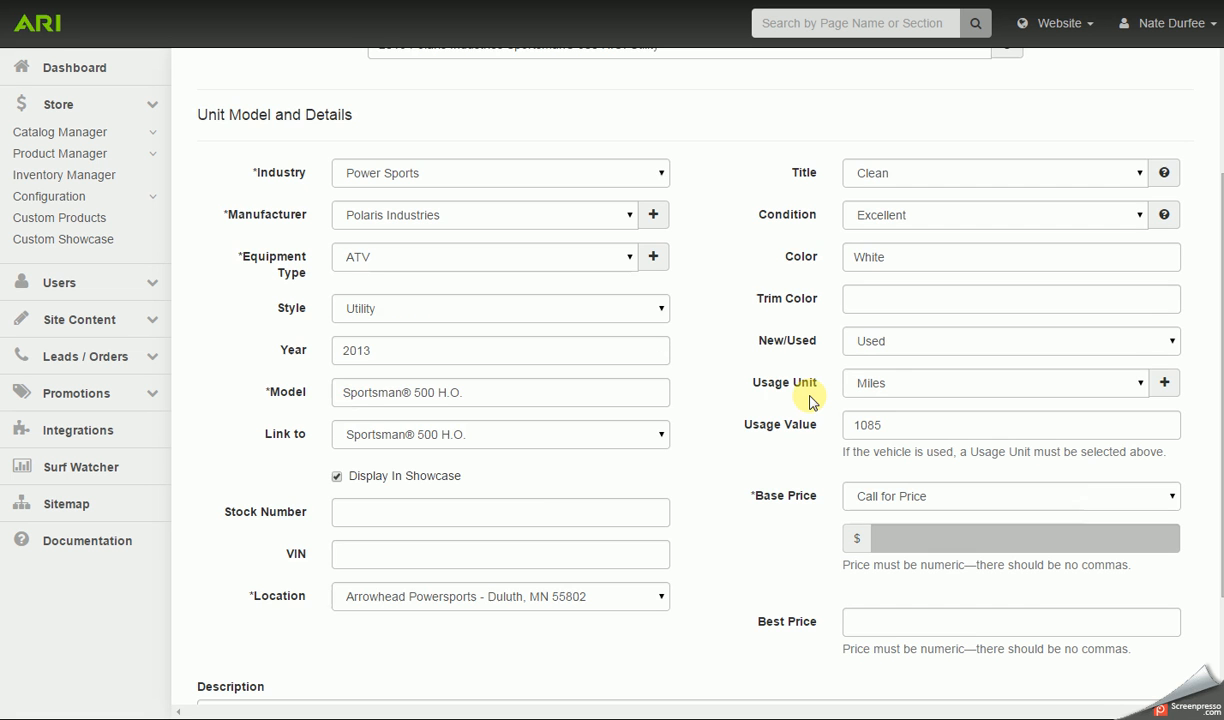
{"action": "scroll", "coordinate": [810, 400], "scroll_direction": "down", "scroll_amount": 2}
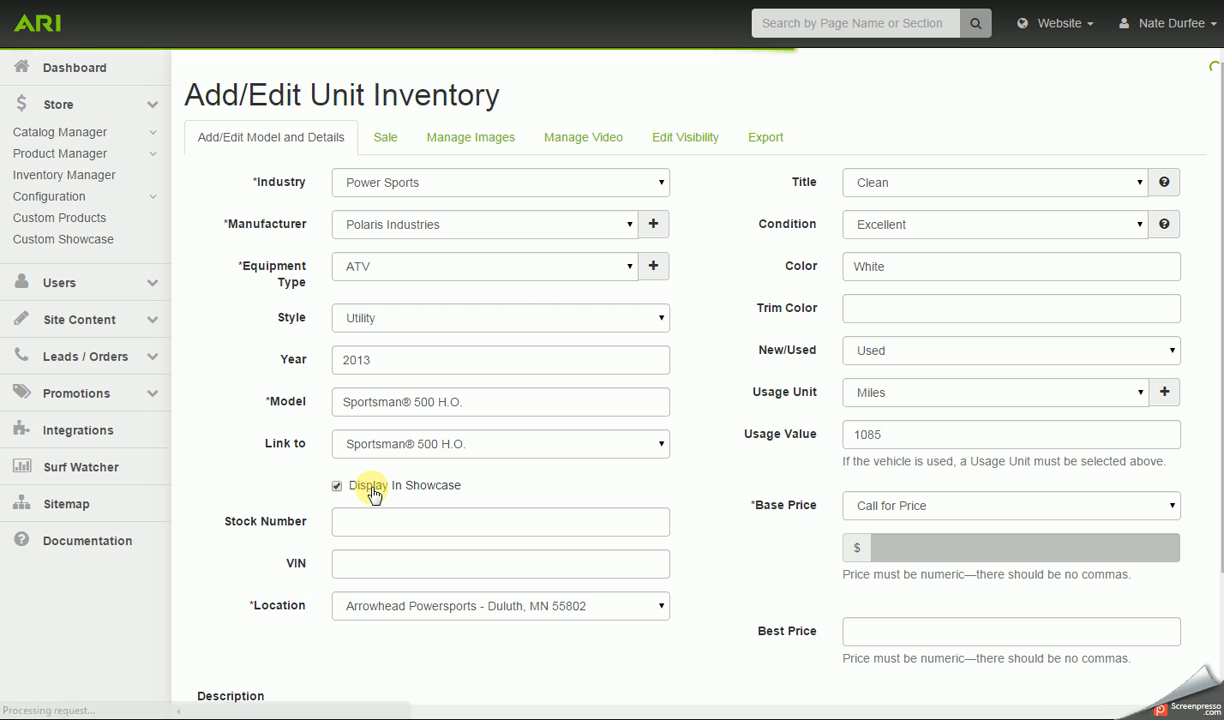
- Enable sale pricing with the Blowout sale type, enter a sale price of $400 and save the sale settings
{"action": "left_click", "coordinate": [386, 147]}
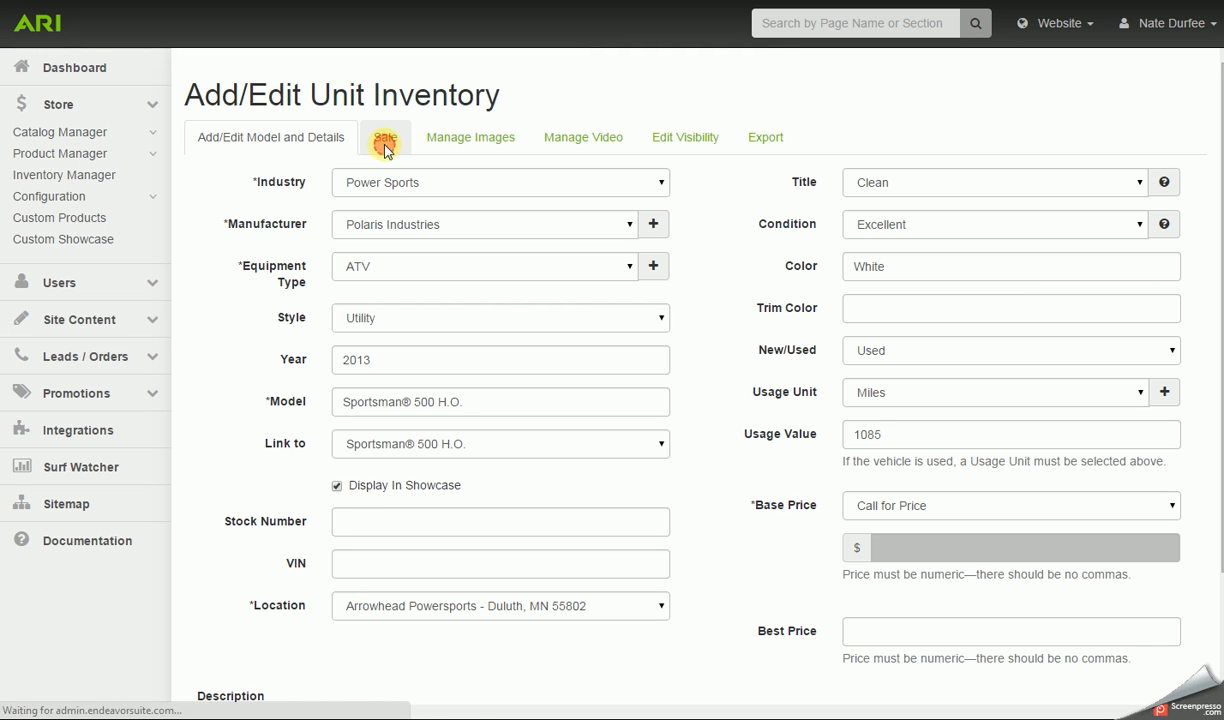
{"action": "left_click", "coordinate": [337, 184]}
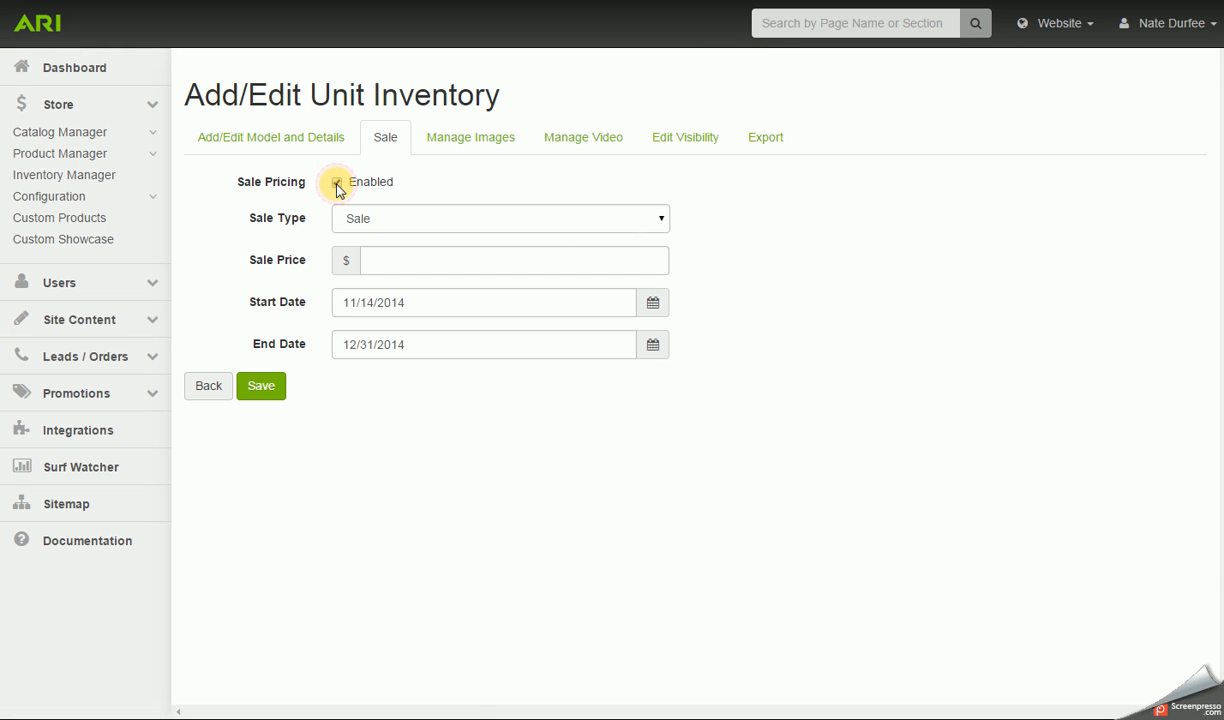
{"action": "left_click", "coordinate": [660, 220]}
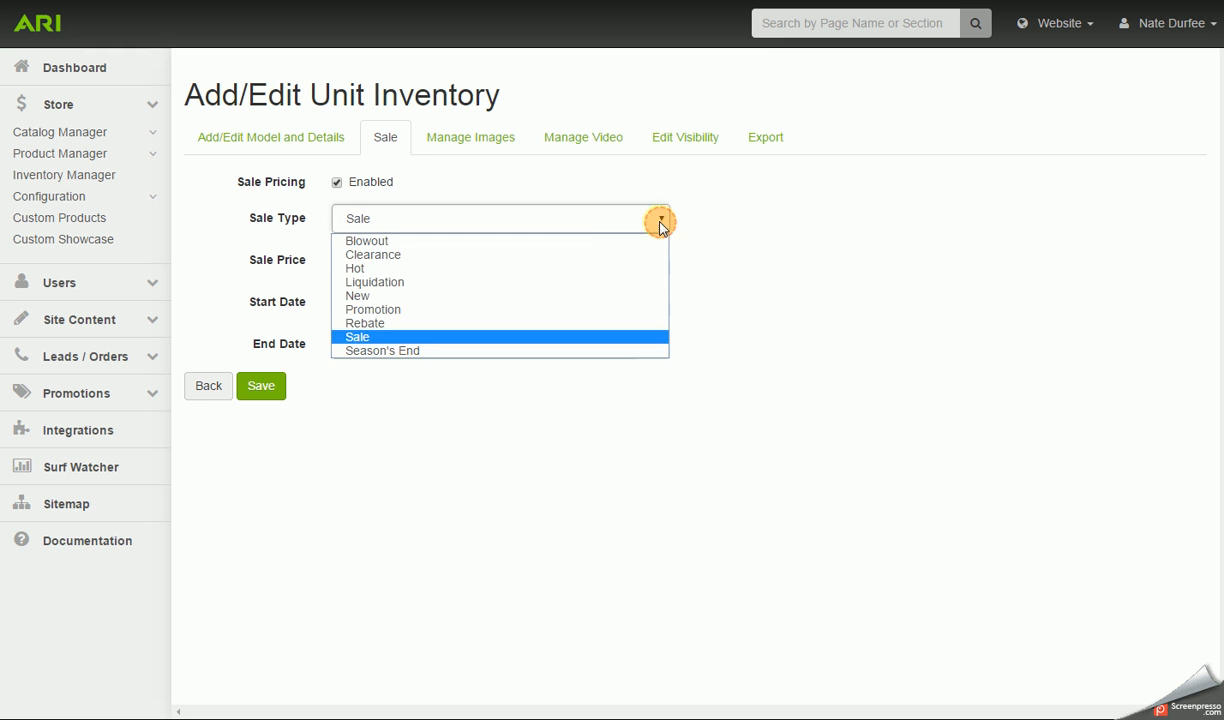
{"action": "left_click", "coordinate": [560, 240]}
{"action": "left_click", "coordinate": [478, 268]}
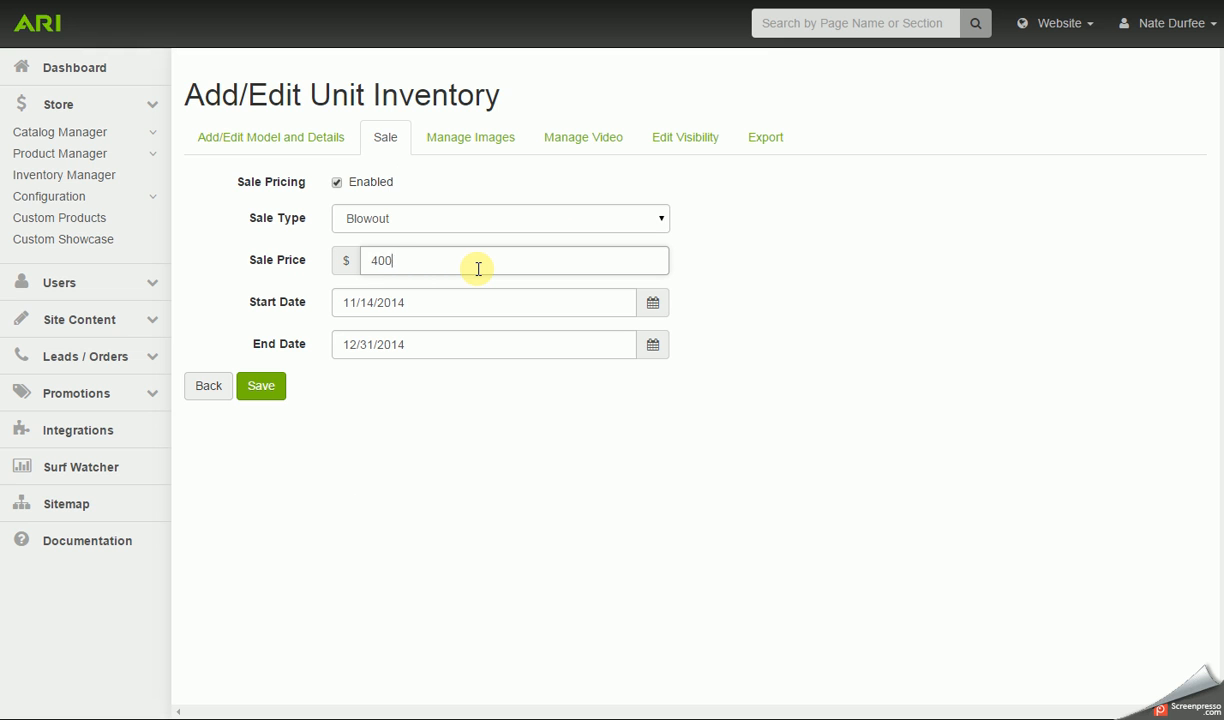
{"action": "left_click", "coordinate": [735, 285]}
{"action": "left_click", "coordinate": [262, 387]}
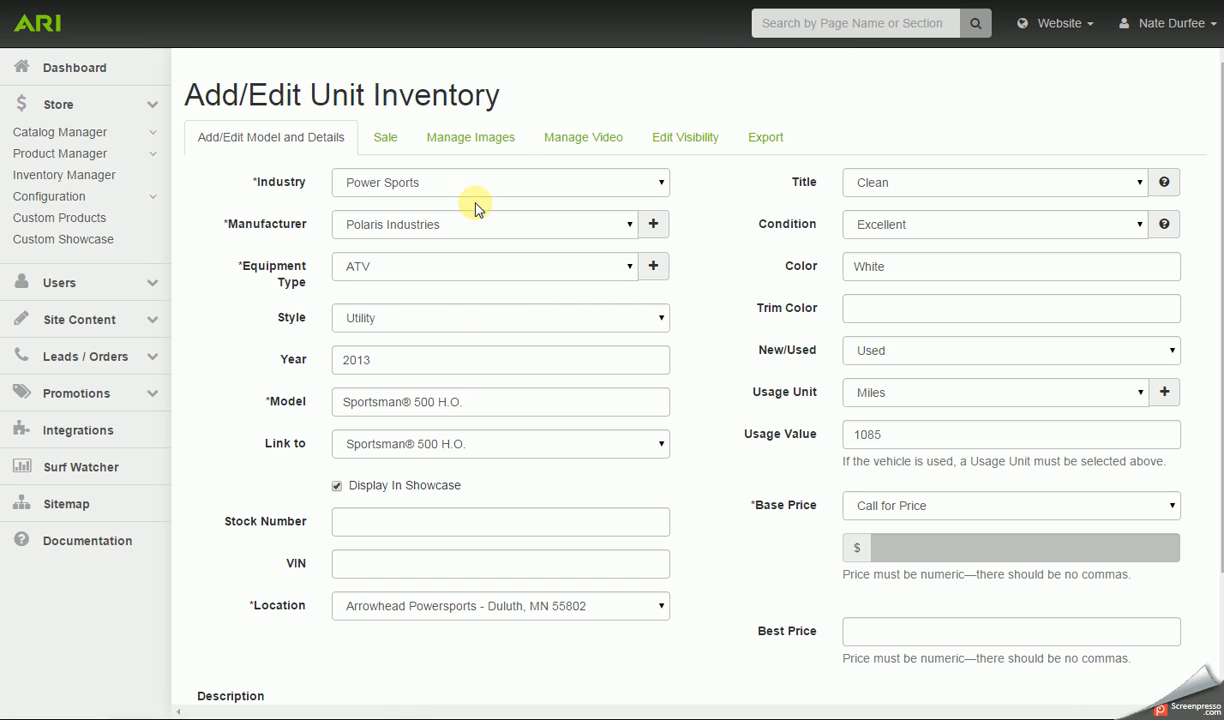
- Delete the first Indy Red stock image from the unit's images
{"action": "left_click", "coordinate": [447, 148]}
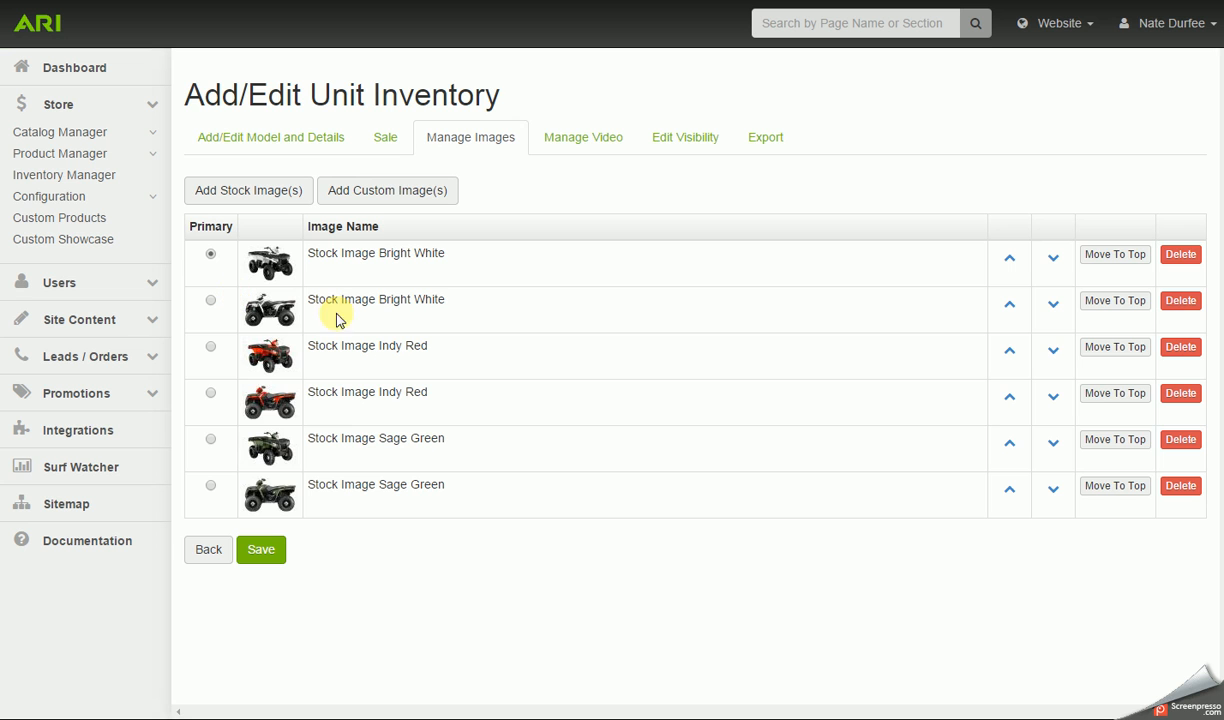
{"action": "left_click", "coordinate": [1180, 350]}
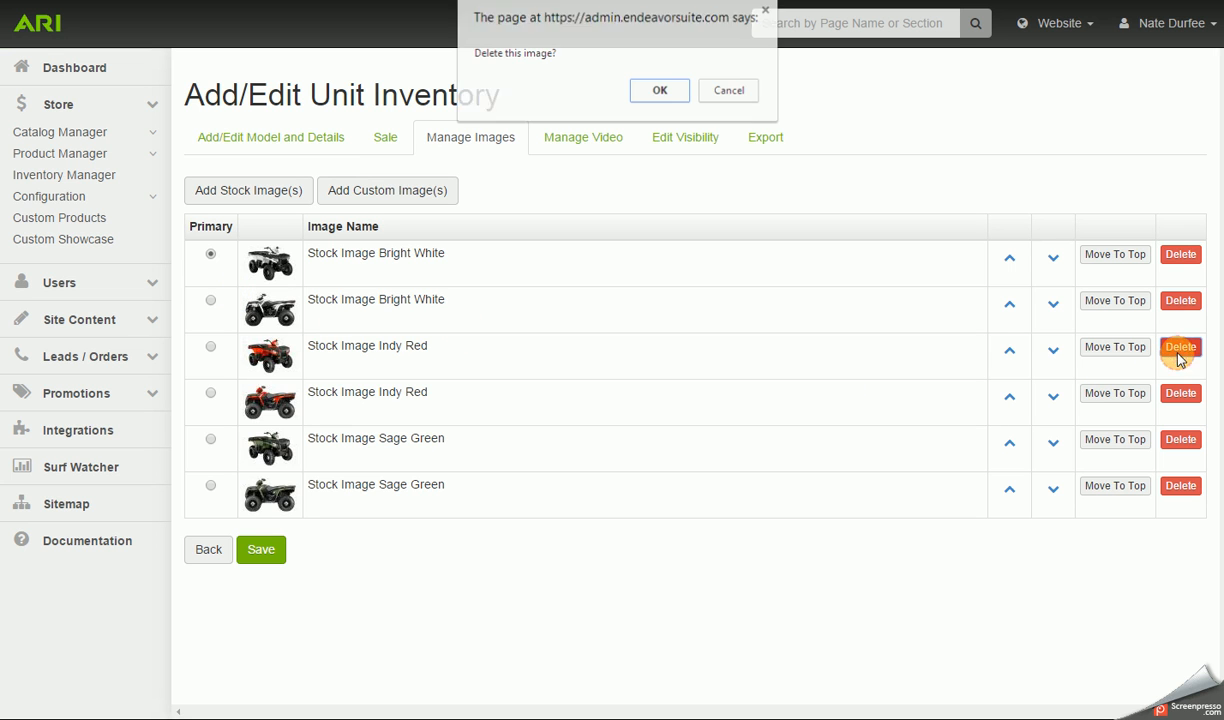
{"action": "left_click", "coordinate": [657, 92]}
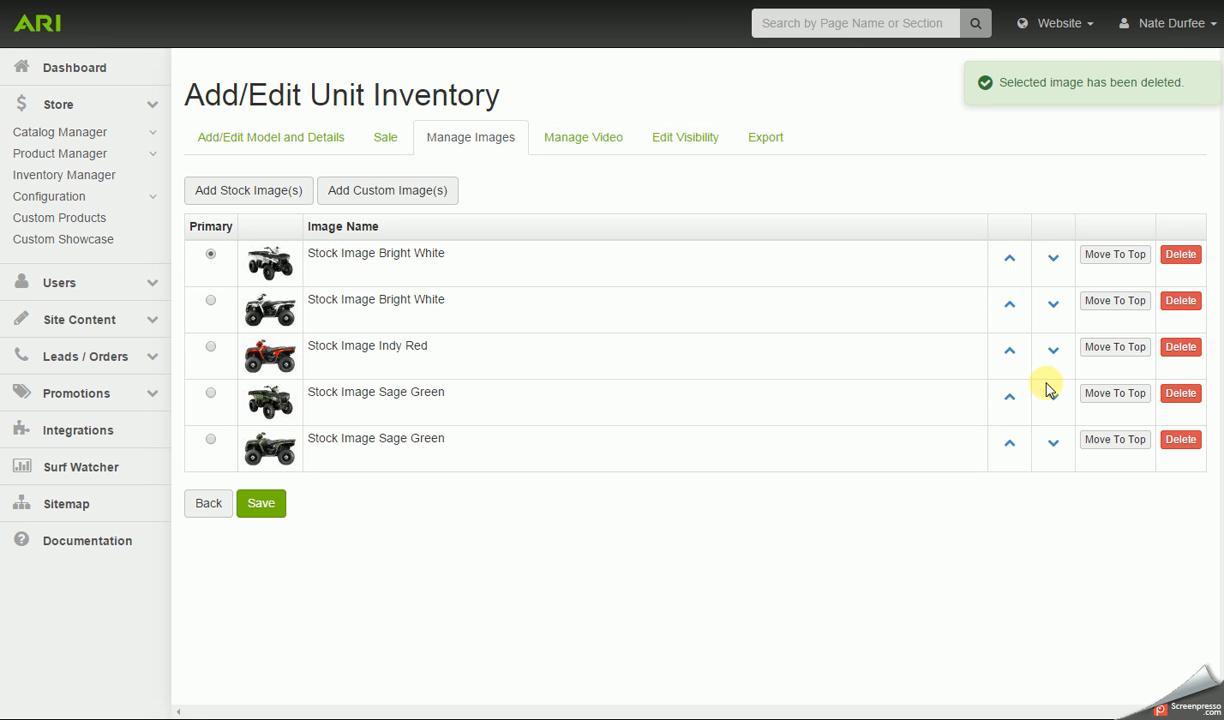
- Delete the remaining Indy Red stock image and both Sage Green stock images from the unit's images
{"action": "left_click", "coordinate": [1180, 350]}
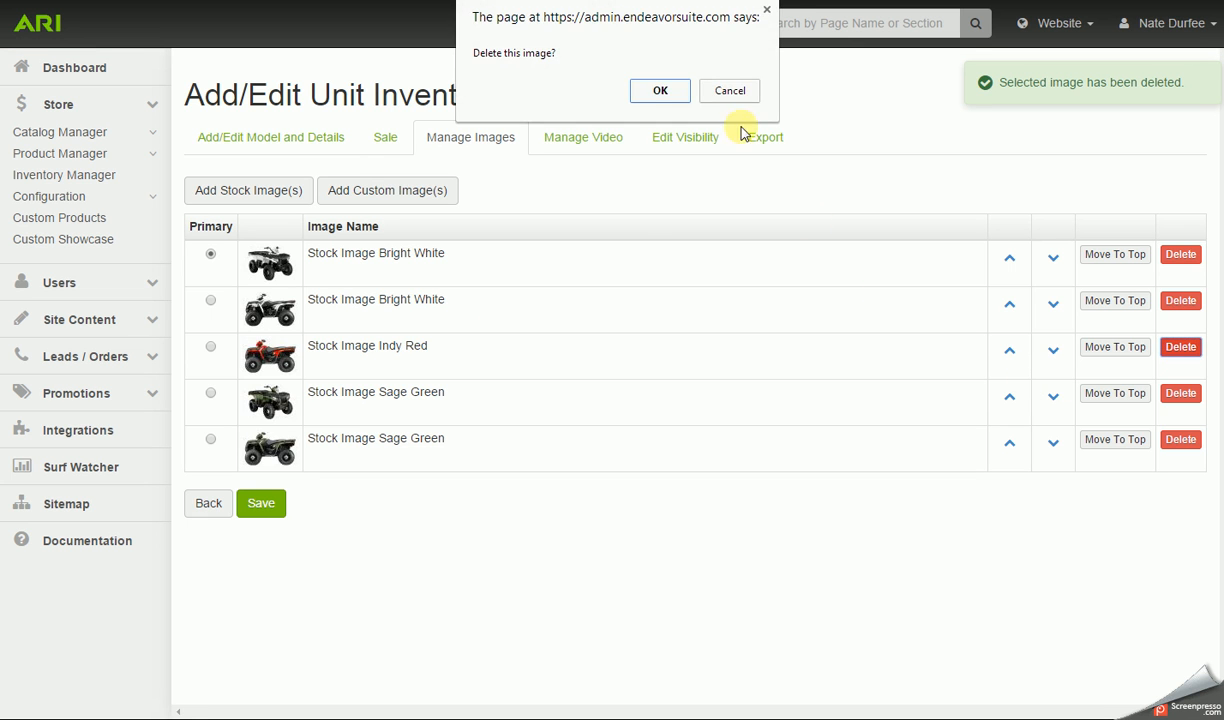
{"action": "left_click", "coordinate": [659, 92]}
{"action": "left_click", "coordinate": [1181, 348]}
{"action": "left_click", "coordinate": [672, 94]}
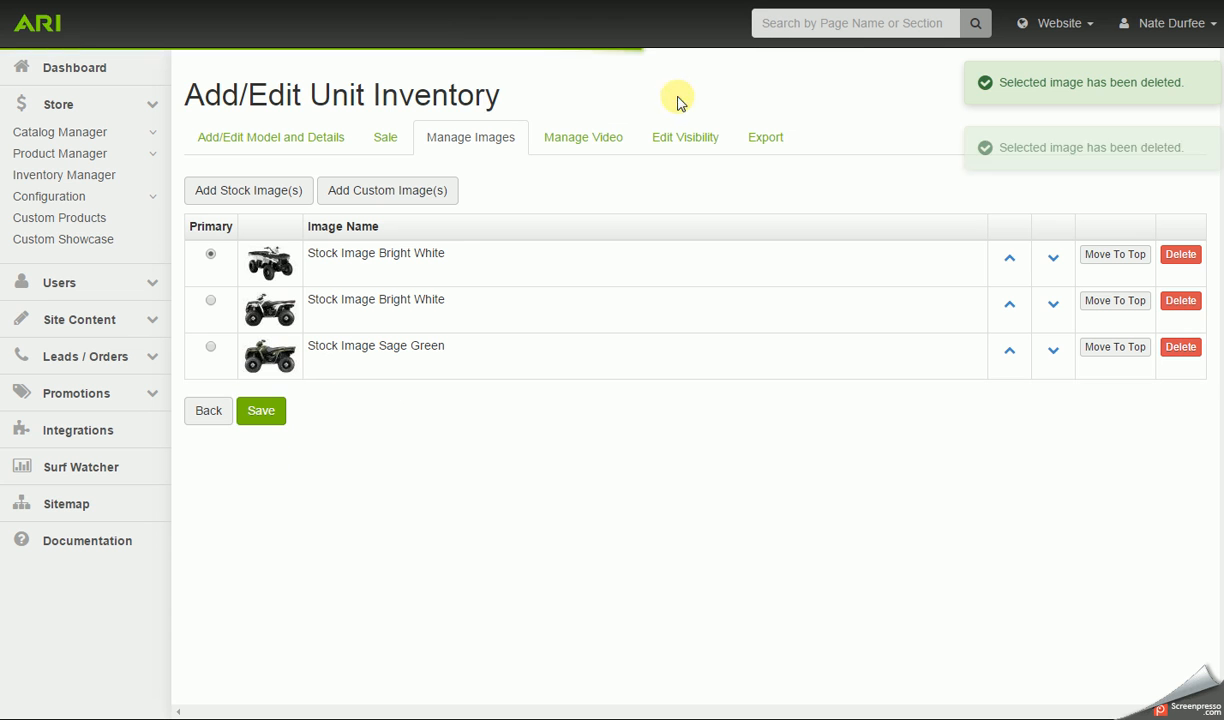
{"action": "left_click", "coordinate": [1181, 348]}
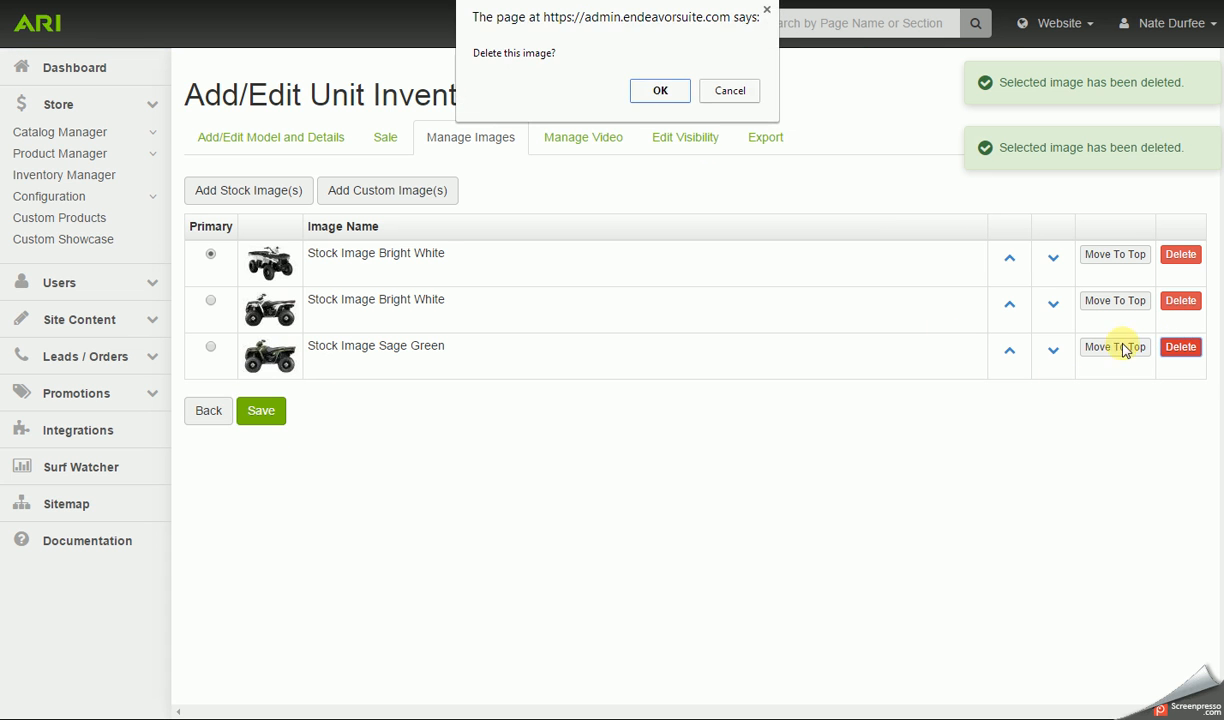
{"action": "left_click", "coordinate": [660, 92]}
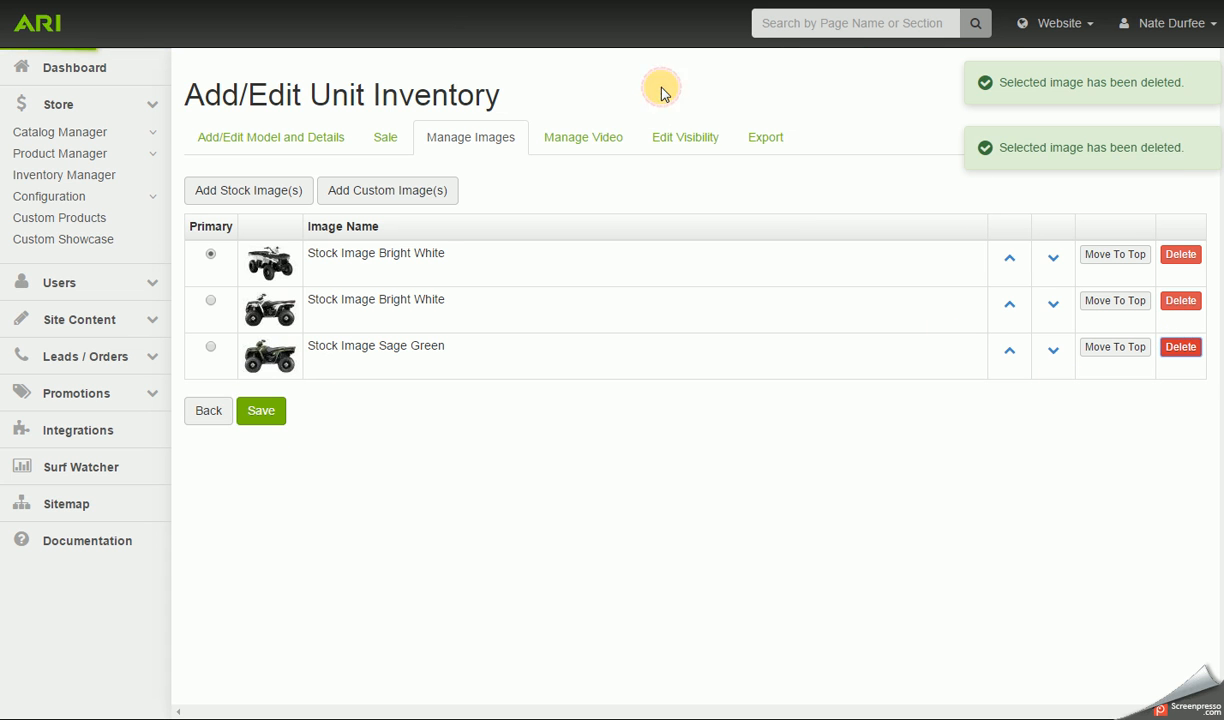
- Upload the five custom photos 2013sprtsmn500ho1 through 2013sprtsmn500ho5 from the Pictures library to the unit's image folder
{"action": "left_click", "coordinate": [376, 194]}
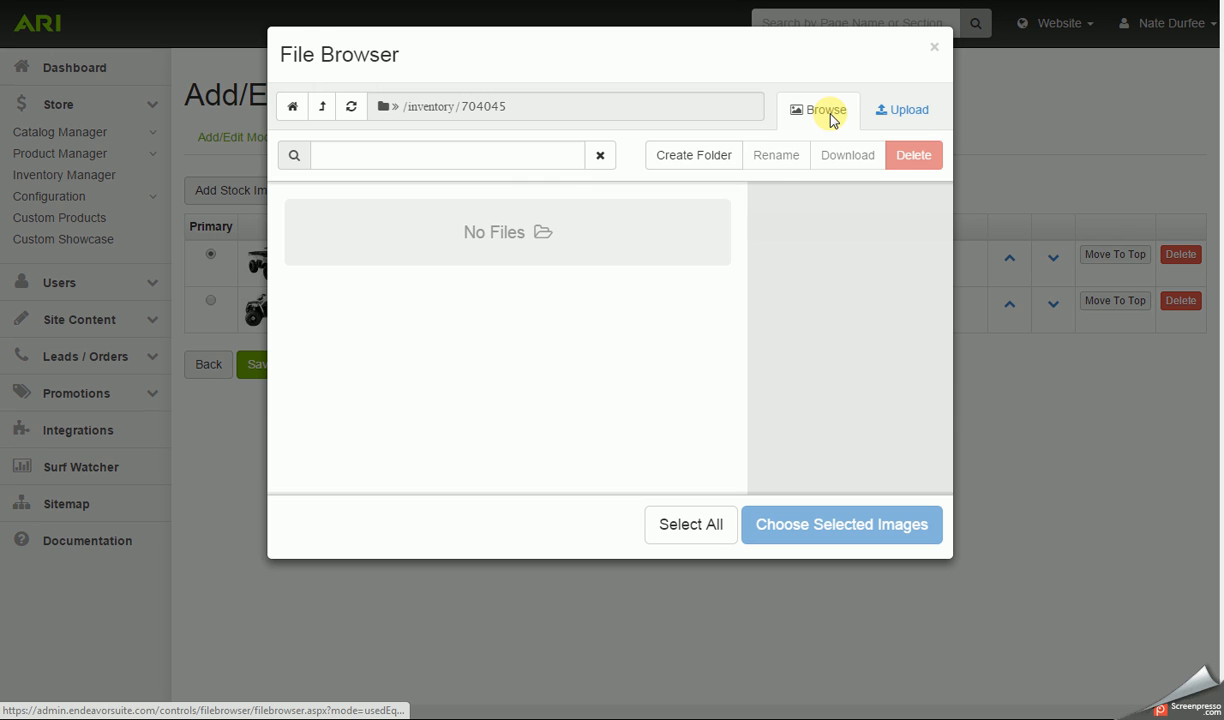
{"action": "left_click", "coordinate": [898, 112]}
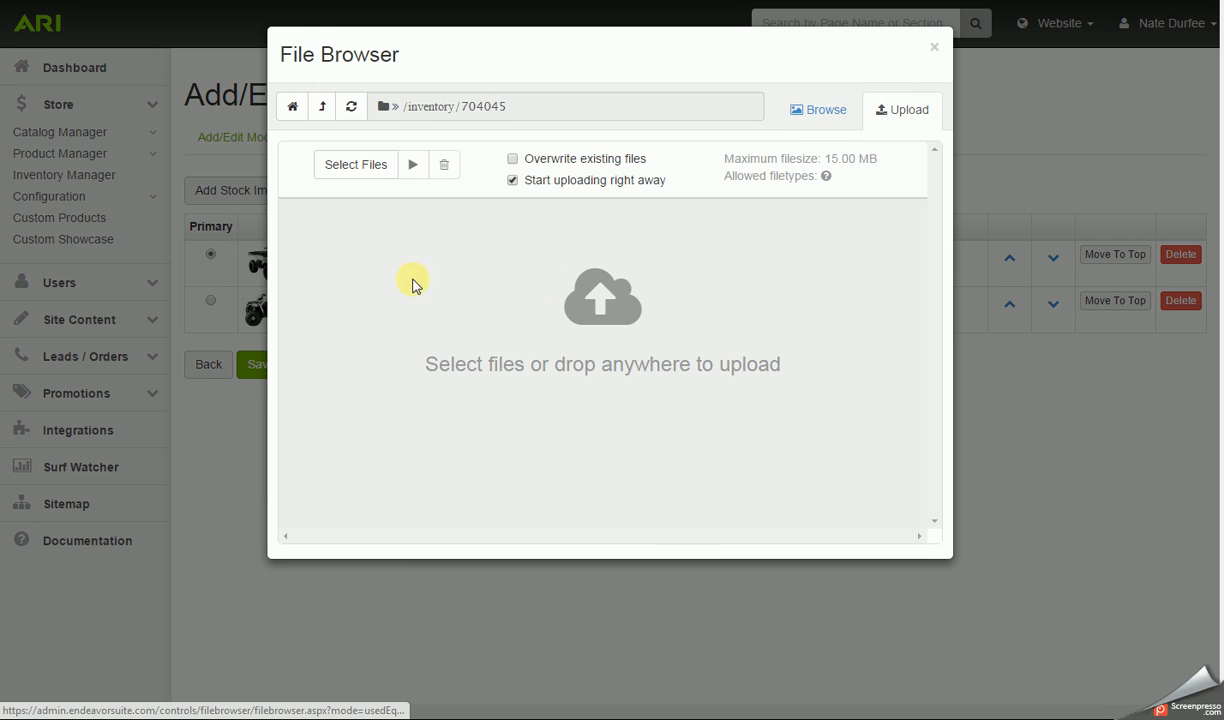
{"action": "left_click", "coordinate": [368, 172]}
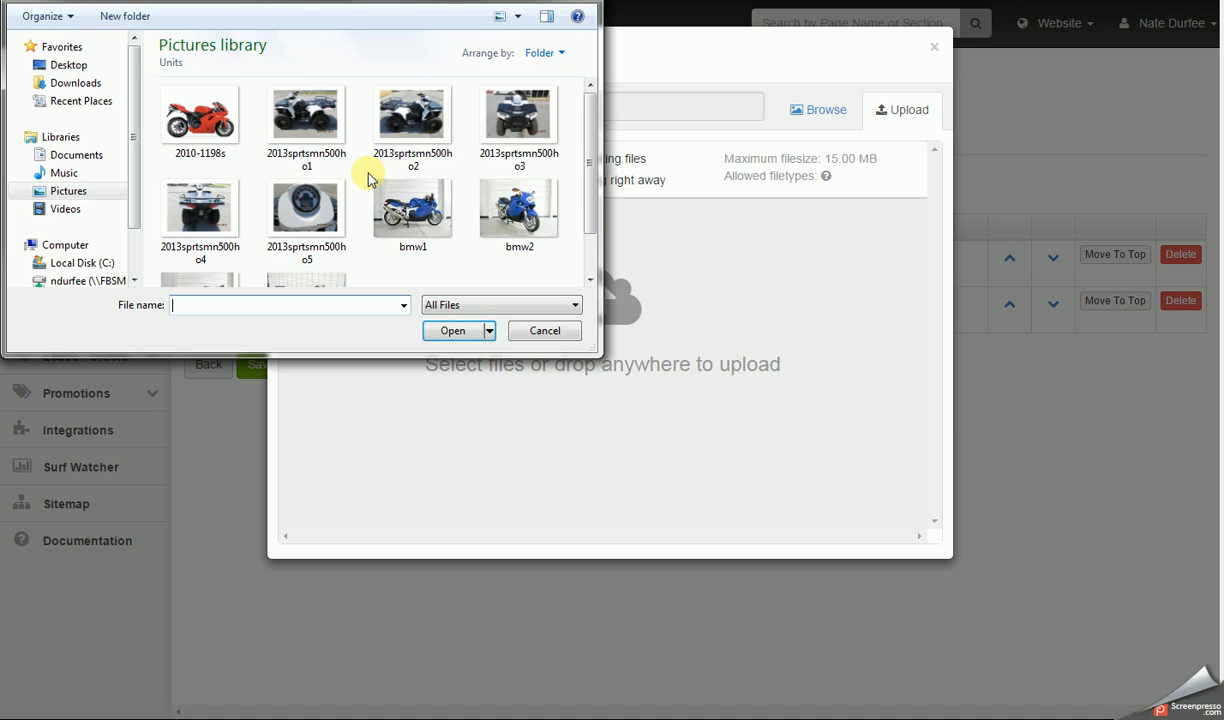
{"action": "left_click", "coordinate": [305, 143]}
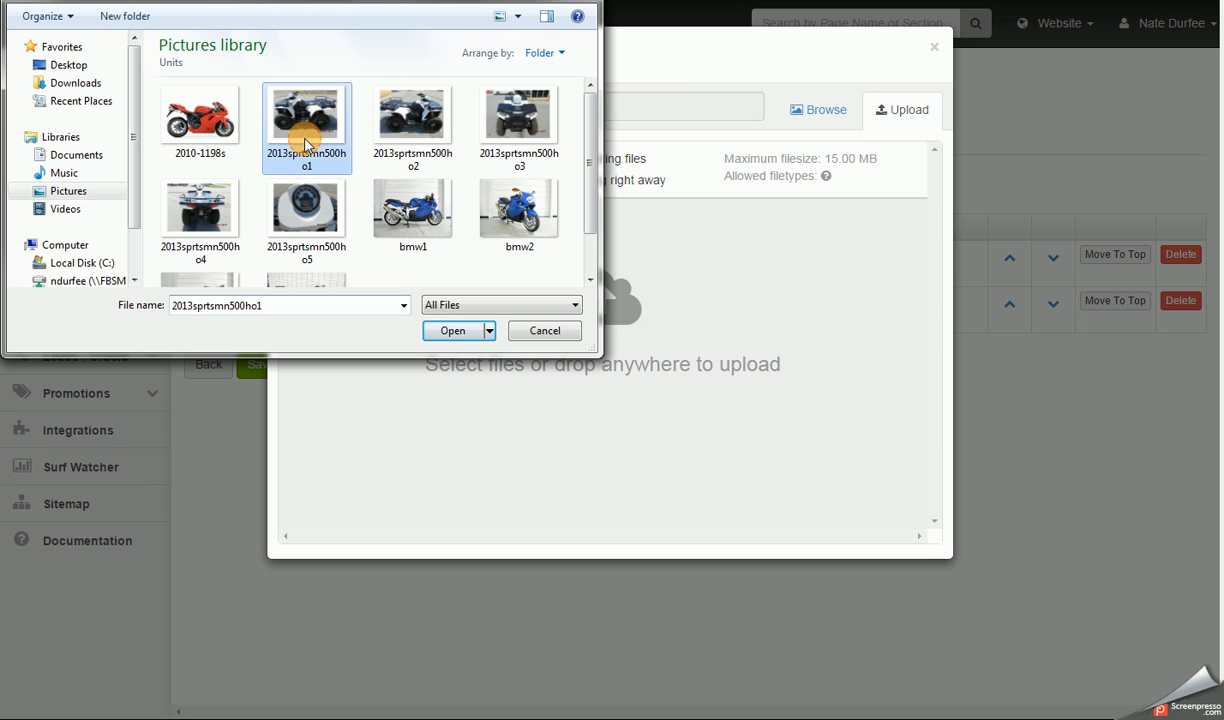
{"action": "left_click", "coordinate": [398, 140], "text": "ctrl"}
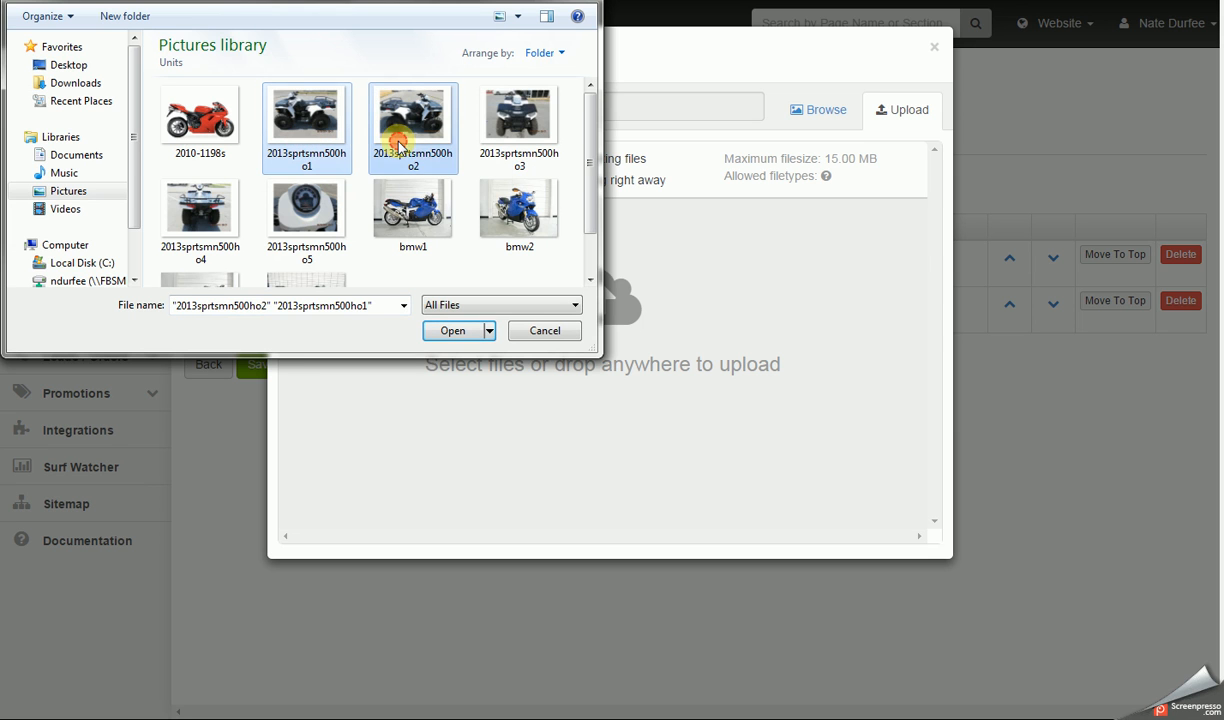
{"action": "left_click", "coordinate": [506, 113], "text": "ctrl"}
{"action": "left_click", "coordinate": [188, 224], "text": "ctrl"}
{"action": "left_click", "coordinate": [320, 224], "text": "ctrl"}
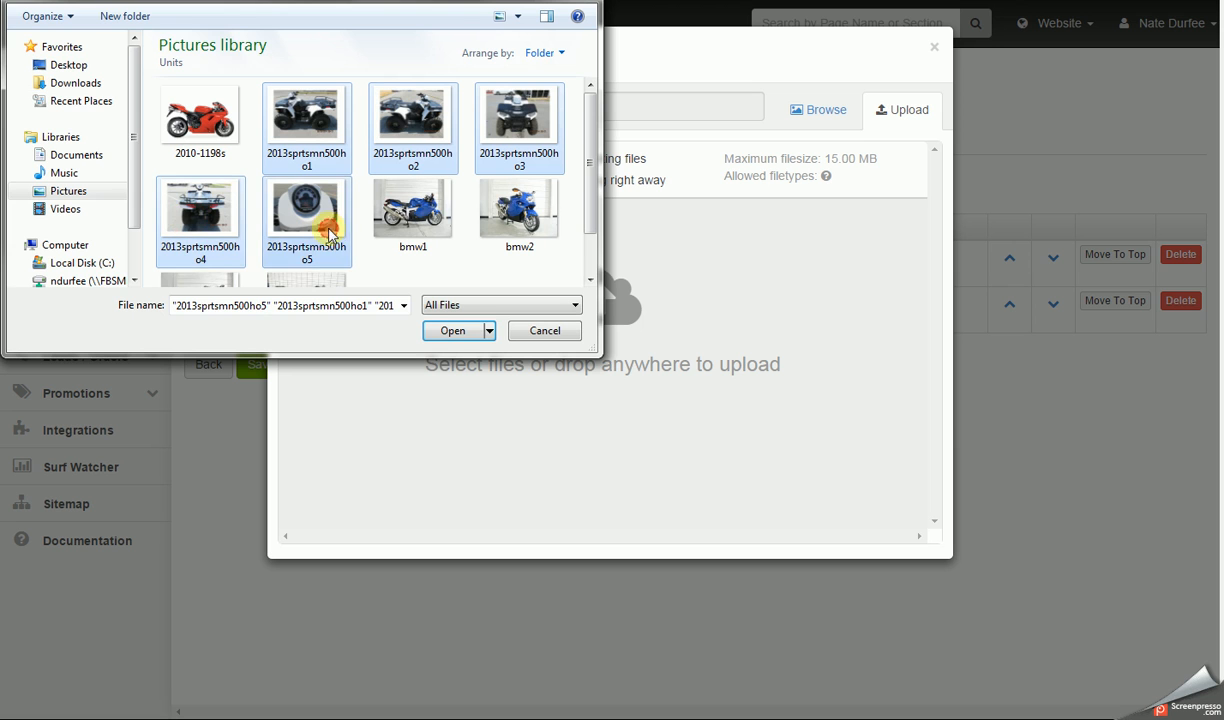
{"action": "left_click", "coordinate": [452, 331]}
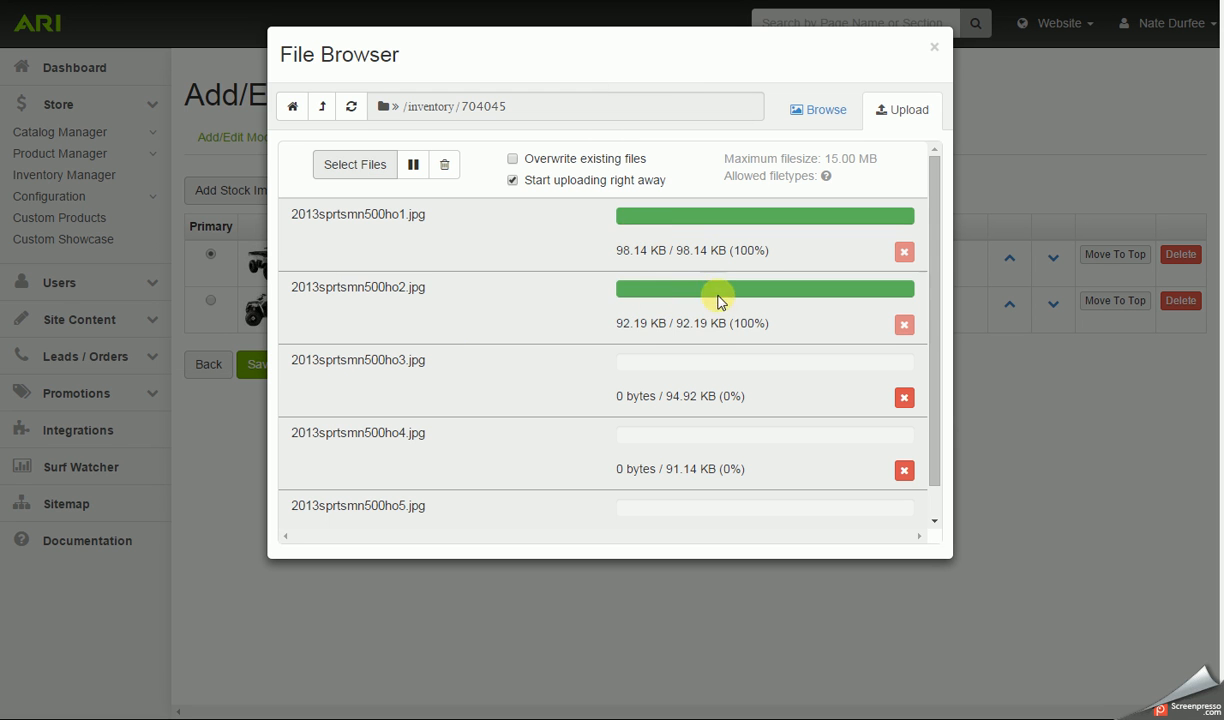
{"action": "scroll", "coordinate": [690, 370], "scroll_direction": "down", "scroll_amount": 1}
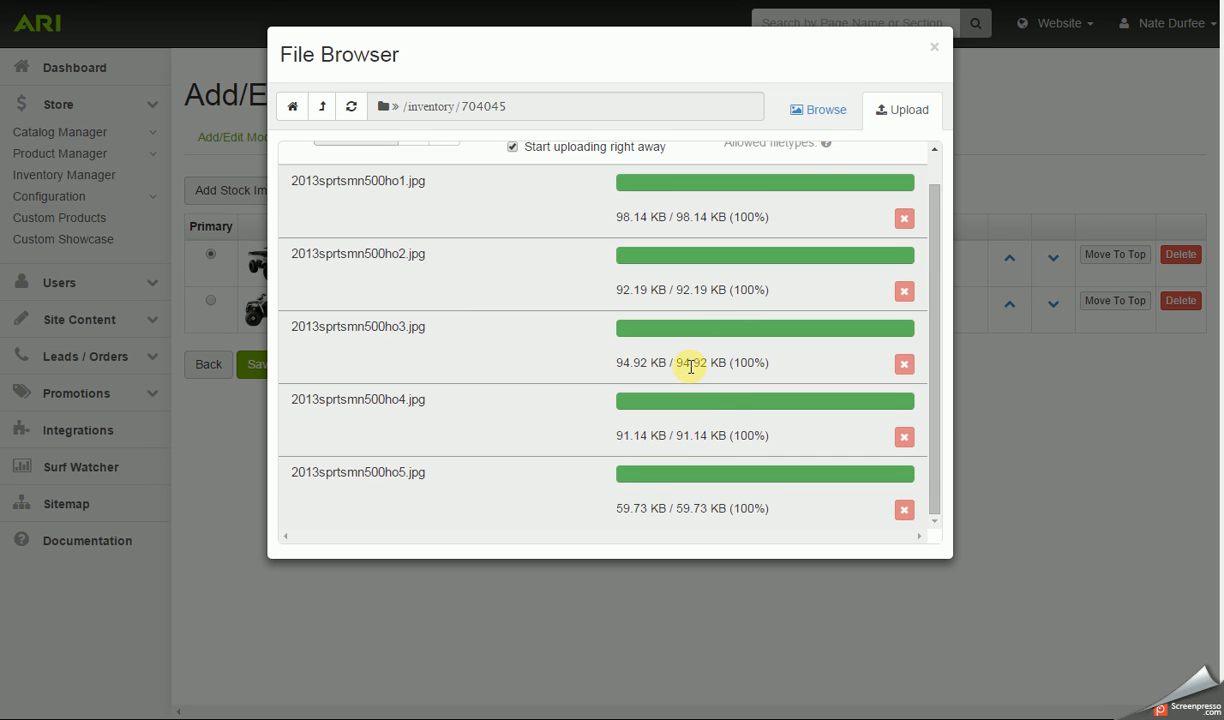
{"action": "scroll", "coordinate": [690, 368], "scroll_direction": "up", "scroll_amount": 1}
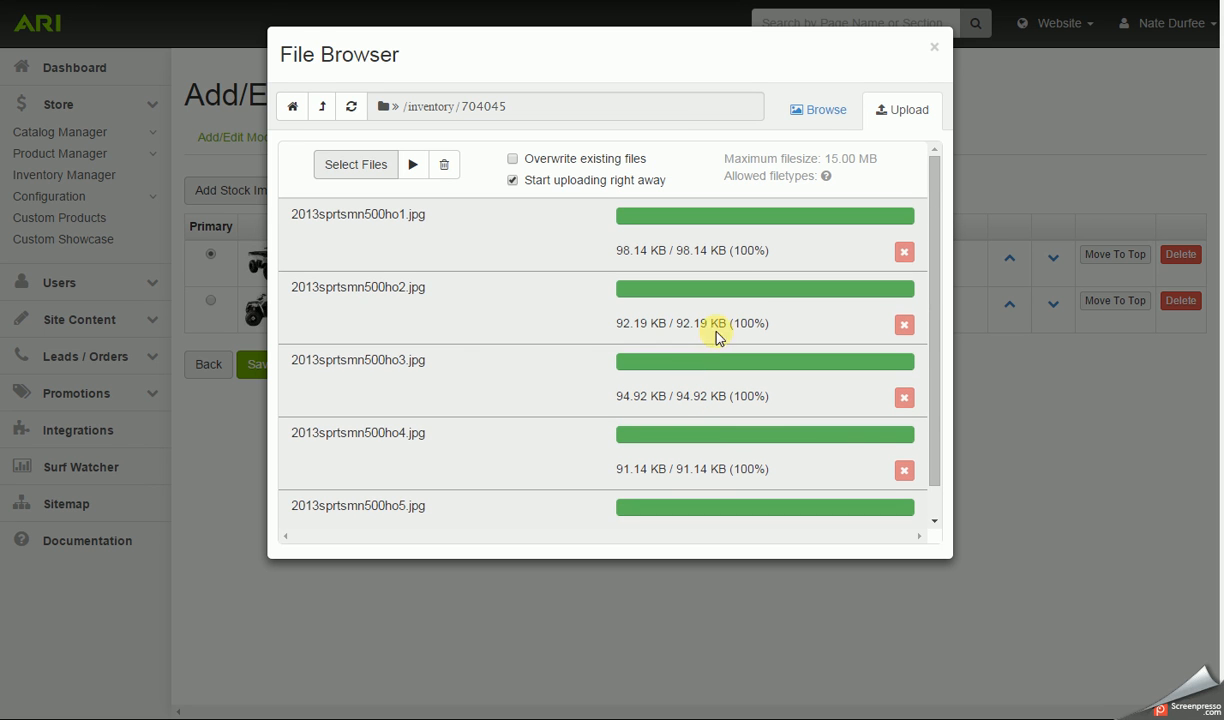
- Select all five uploaded photos in the file browser and add them to the unit's images
{"action": "left_click", "coordinate": [808, 112]}
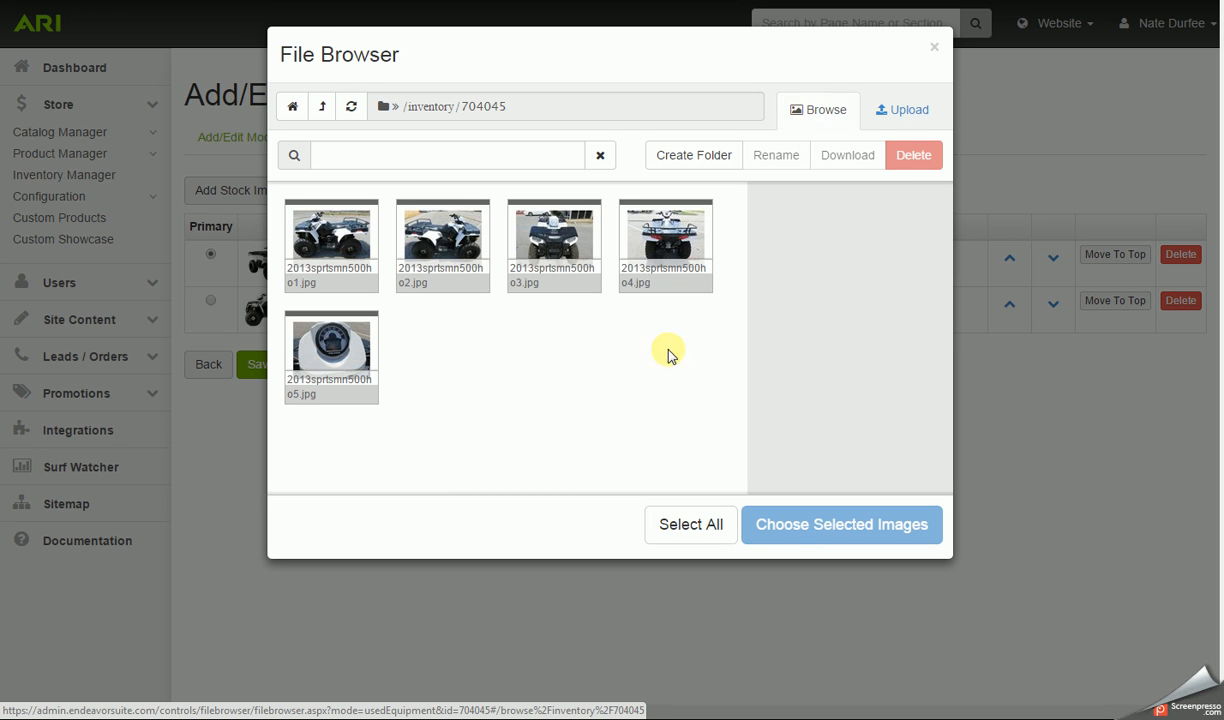
{"action": "left_click", "coordinate": [683, 526]}
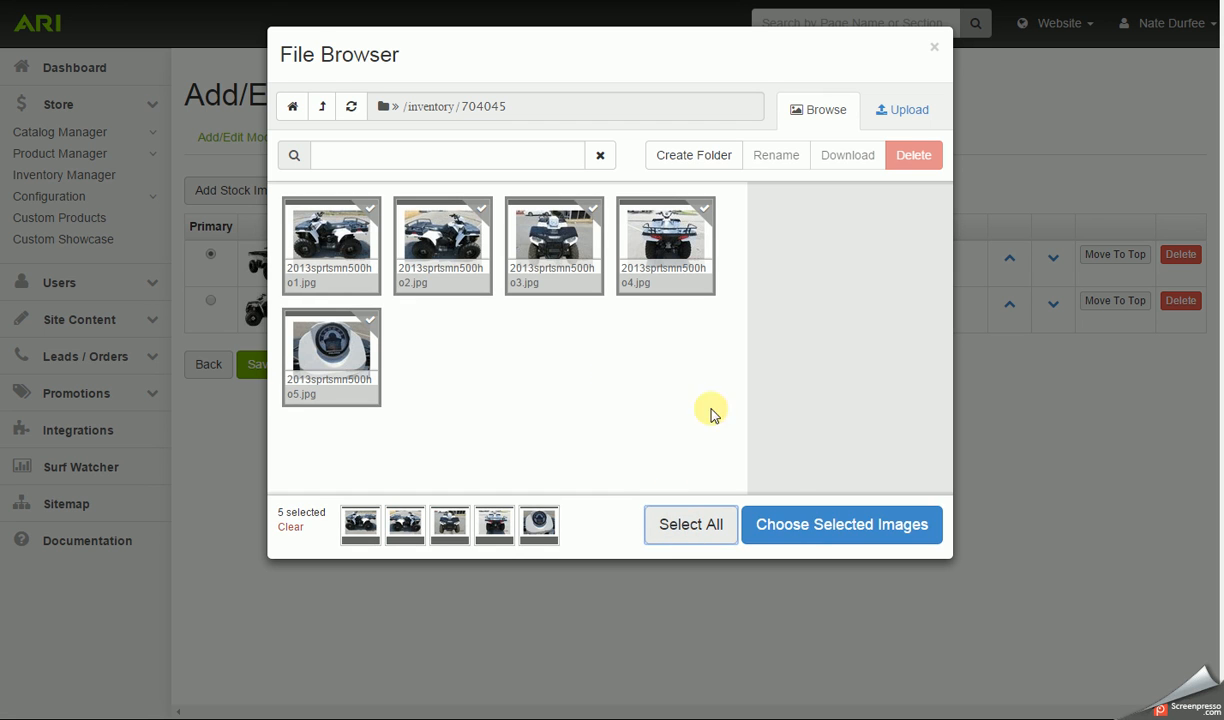
{"action": "left_click", "coordinate": [811, 537]}
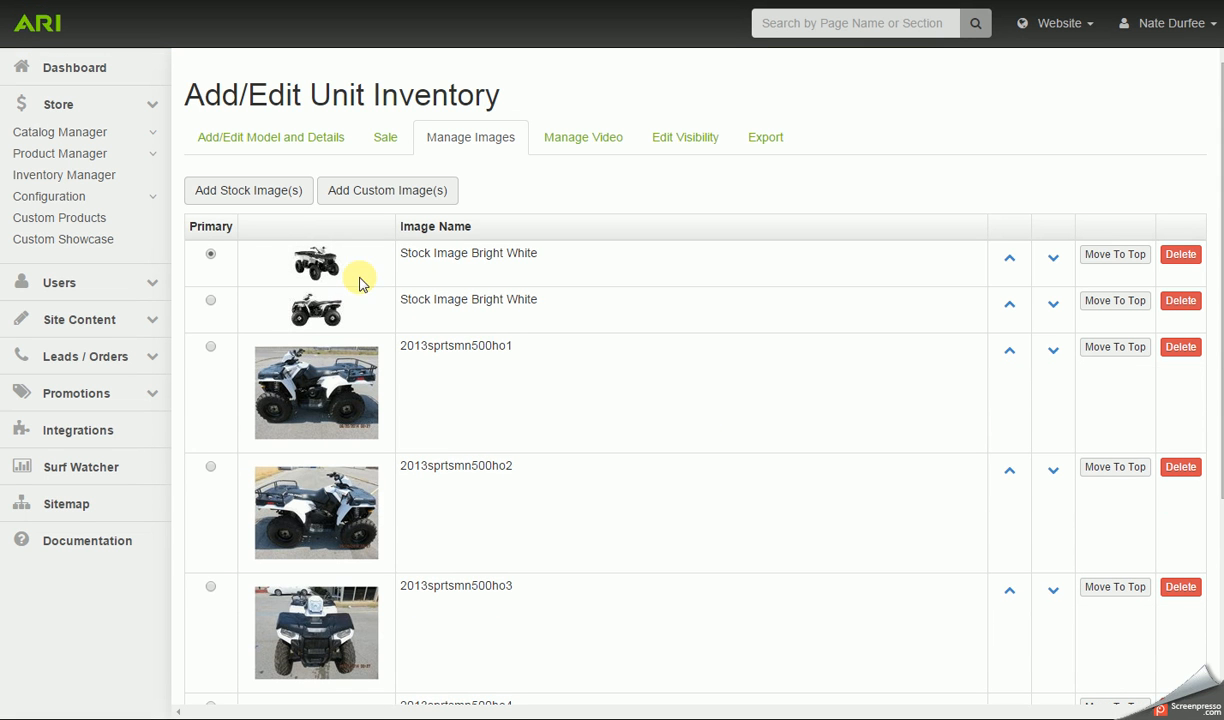
- Reorder the unit's images so custom photos 2013sprtsmn500ho1 through 2013sprtsmn500ho5 come in order before the Bright White stock images
{"action": "scroll", "coordinate": [366, 289], "scroll_direction": "down", "scroll_amount": 3}
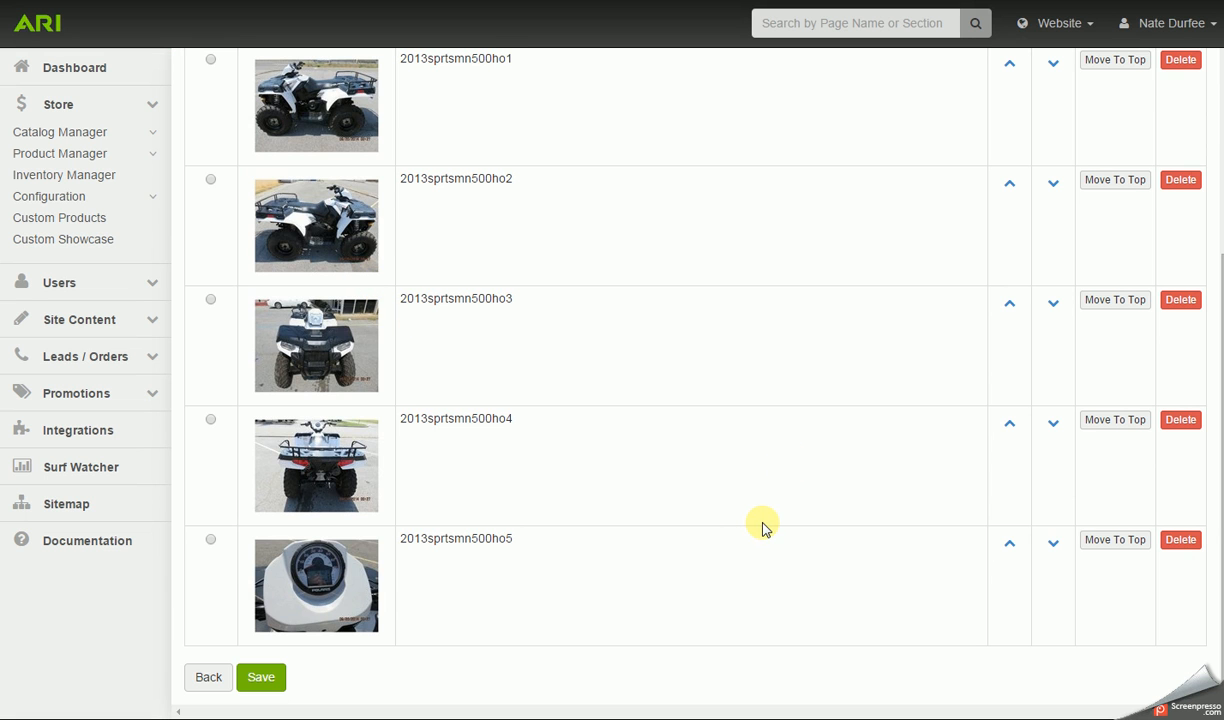
{"action": "left_click", "coordinate": [1107, 545]}
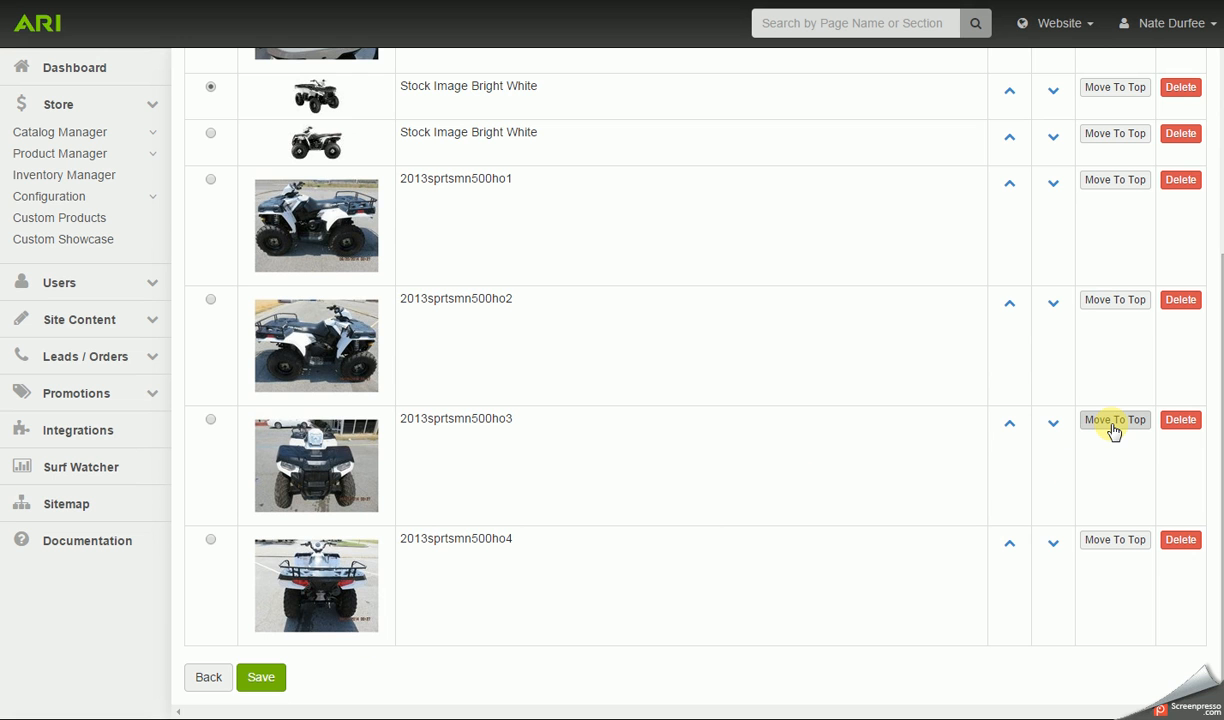
{"action": "left_click", "coordinate": [1114, 538]}
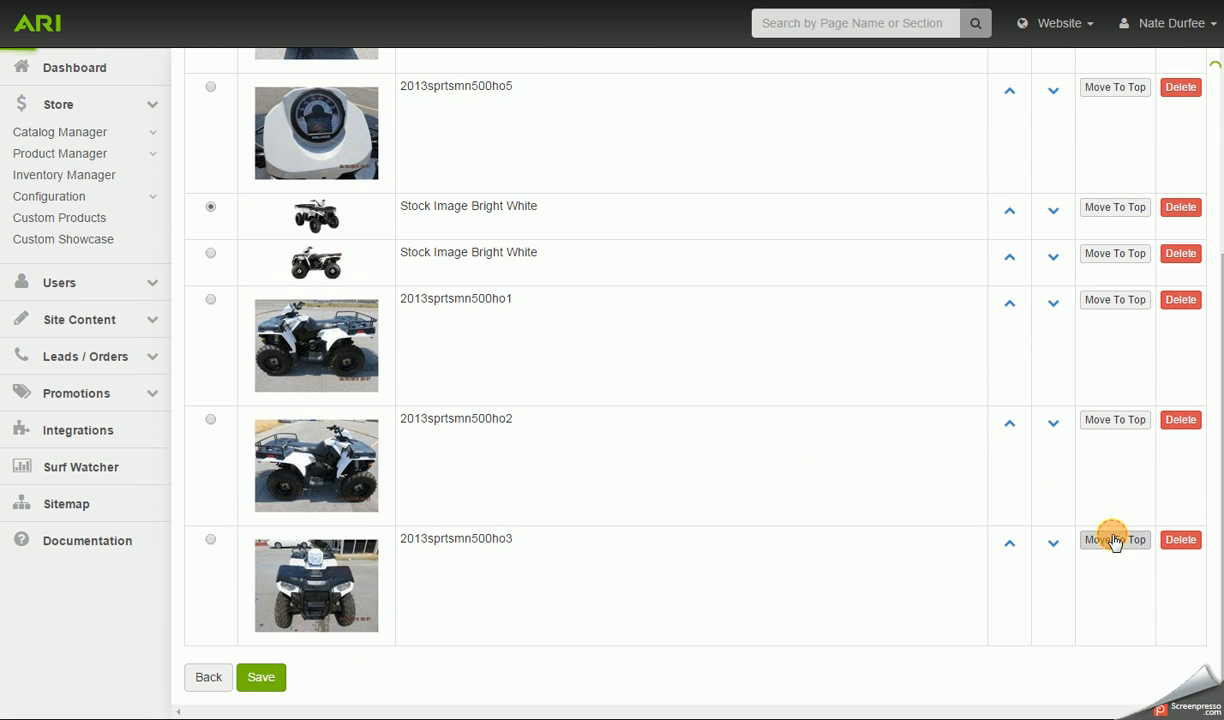
{"action": "left_click", "coordinate": [1110, 540]}
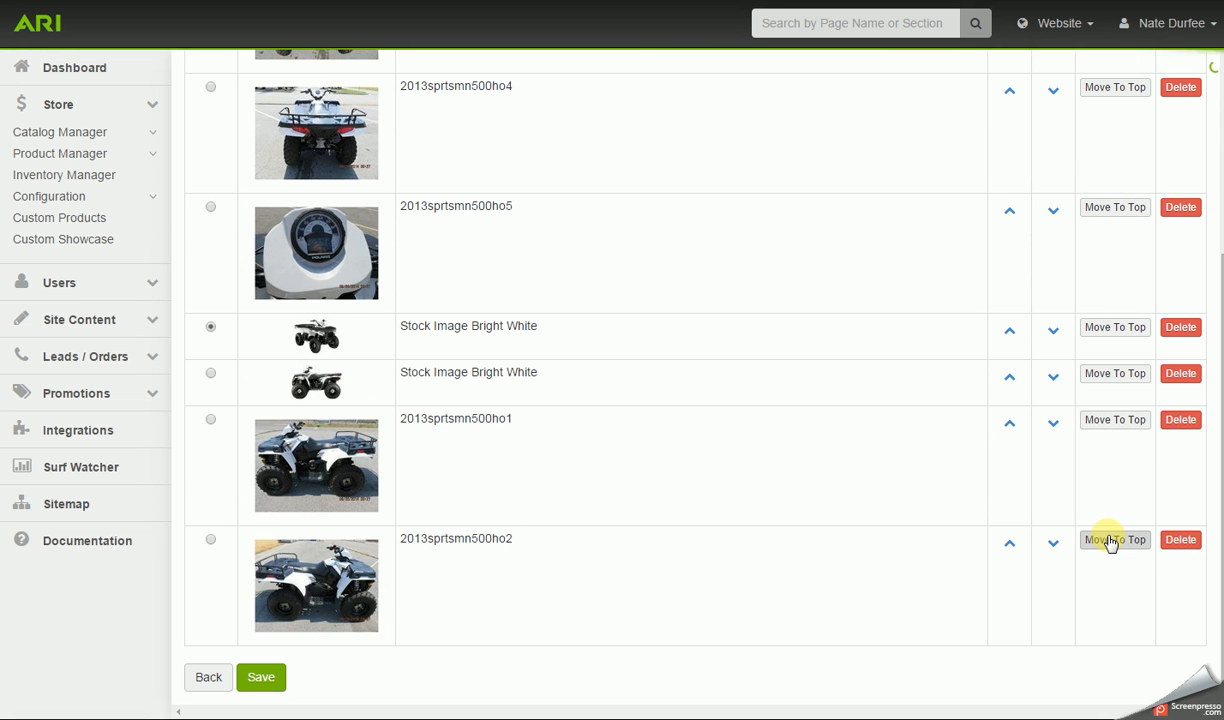
{"action": "left_click", "coordinate": [1110, 540]}
{"action": "left_click", "coordinate": [1114, 541]}
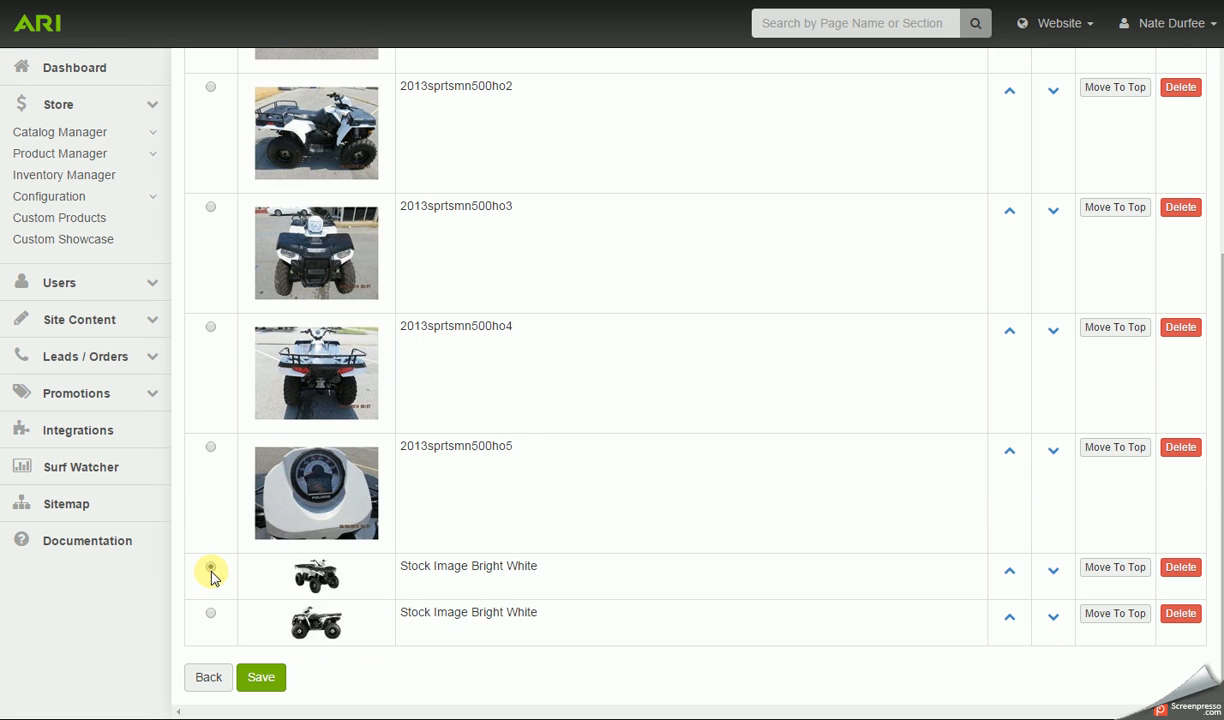
- Make 2013sprtsmn500ho1 the unit's primary image and save the image settings
{"action": "scroll", "coordinate": [235, 546], "scroll_direction": "up", "scroll_amount": 3}
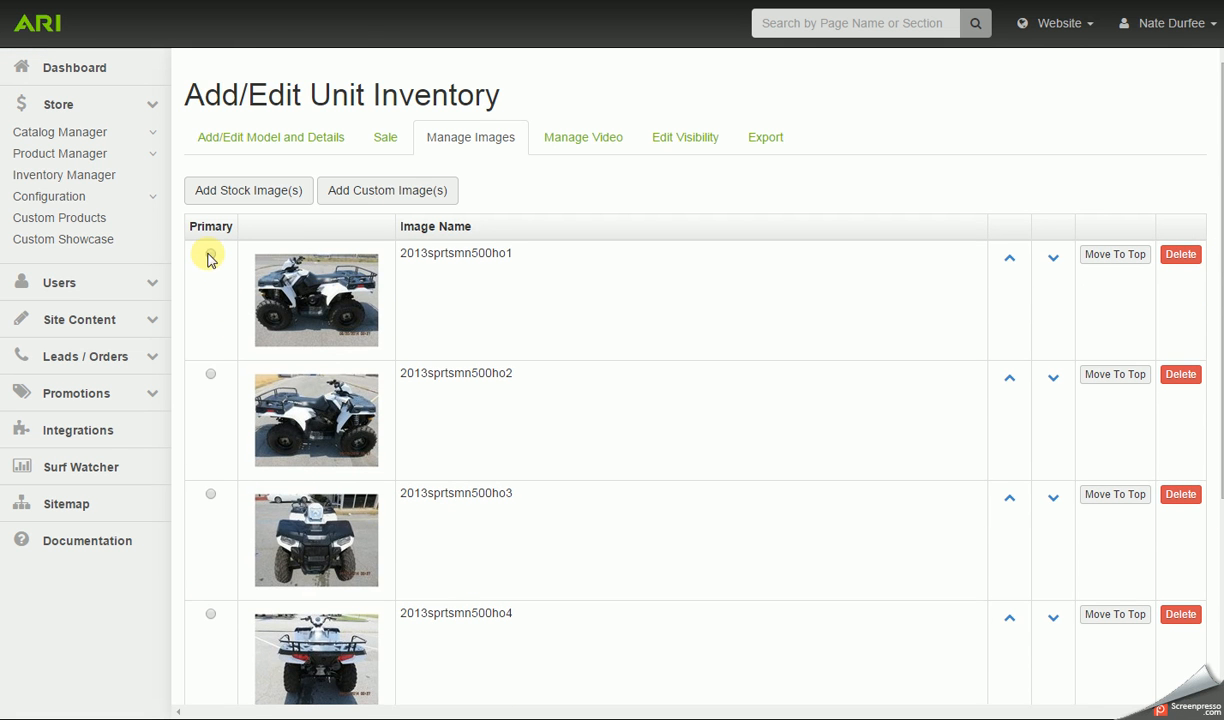
{"action": "scroll", "coordinate": [538, 511], "scroll_direction": "down", "scroll_amount": 5}
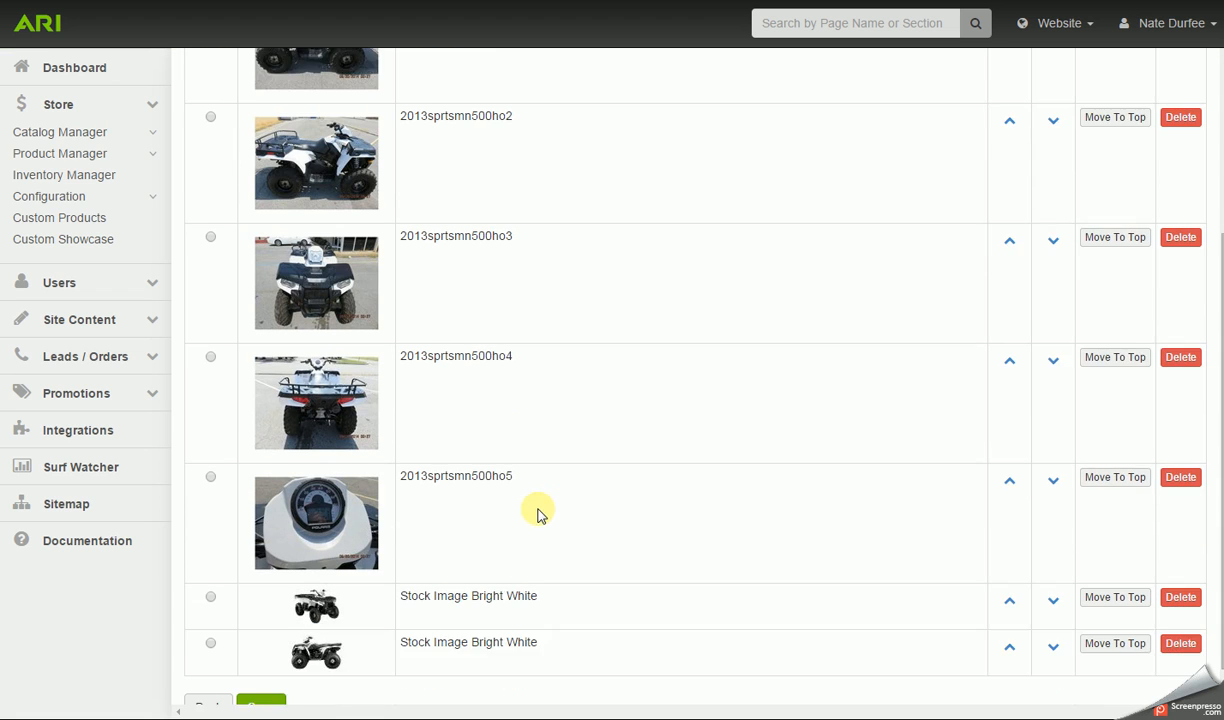
{"action": "left_click", "coordinate": [268, 681]}
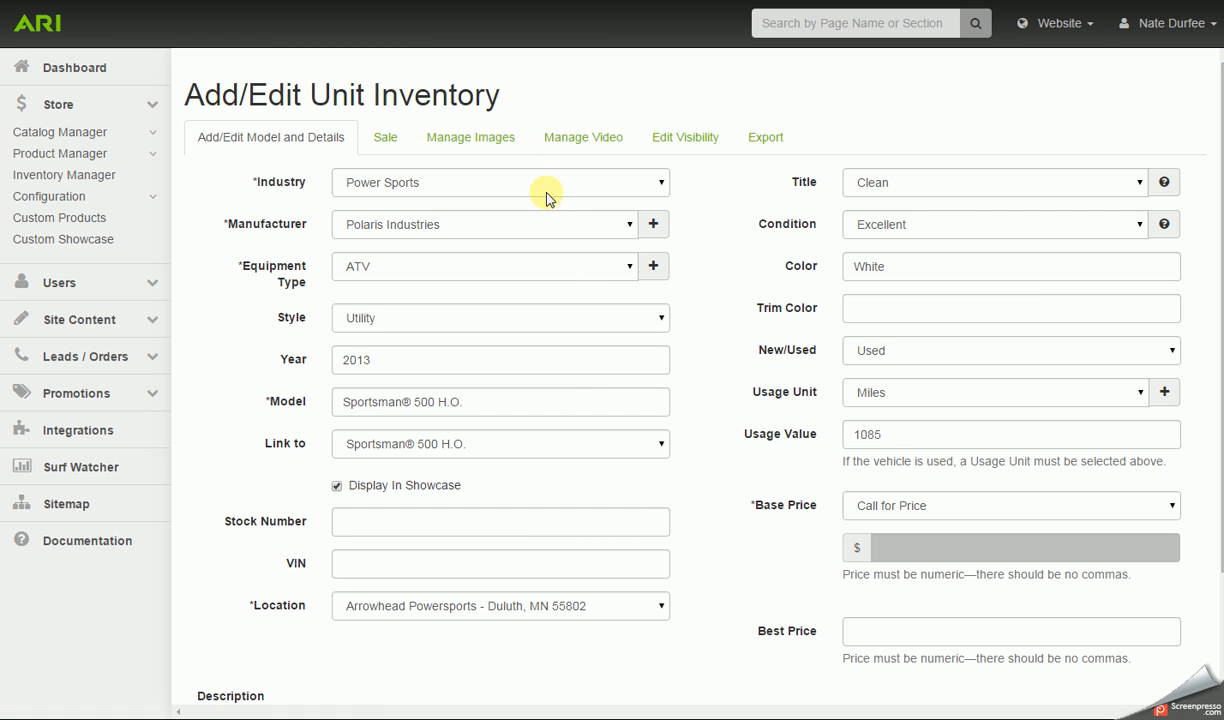
- Assign the unit to the Blowout showroom and the Featured Units product group, and save its visibility settings
{"action": "left_click", "coordinate": [580, 137]}
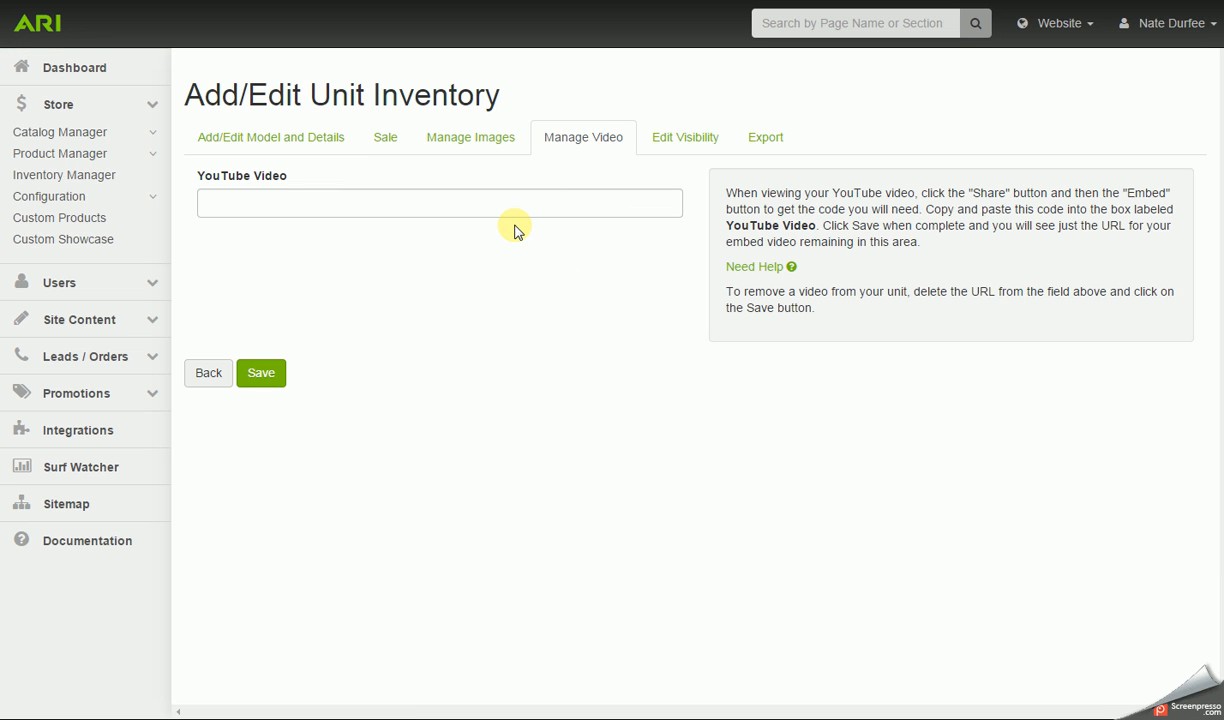
{"action": "left_click", "coordinate": [680, 140]}
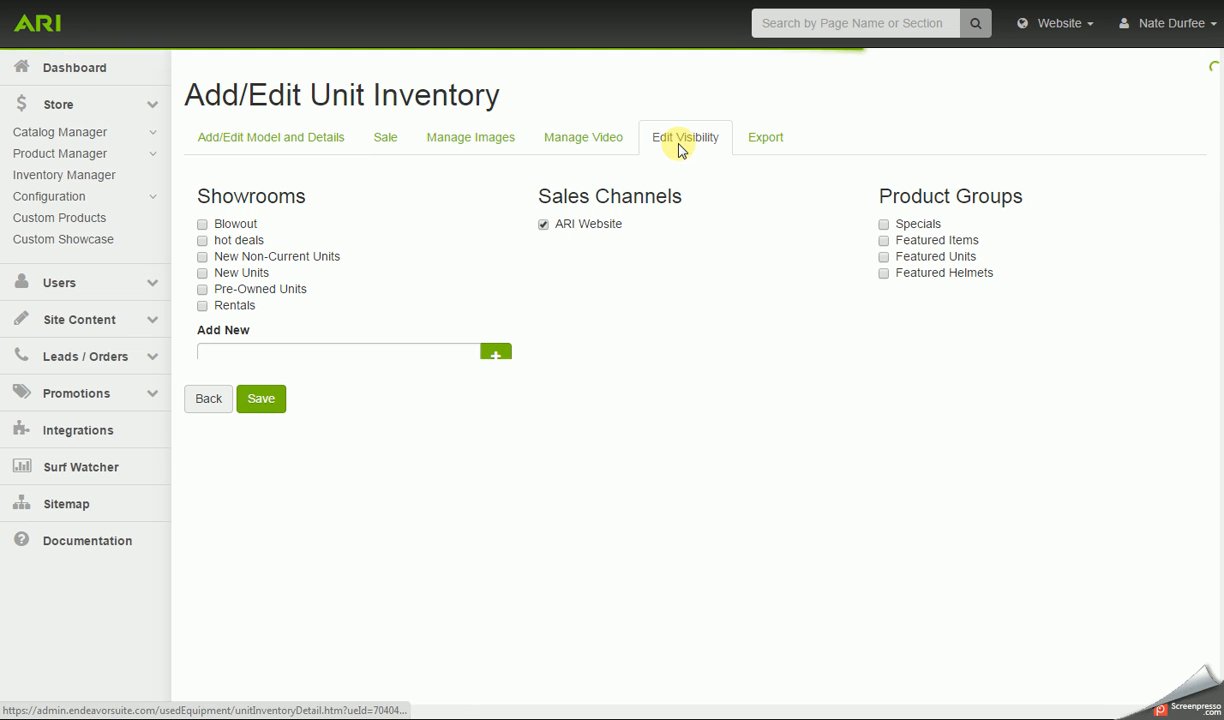
{"action": "left_click", "coordinate": [202, 224]}
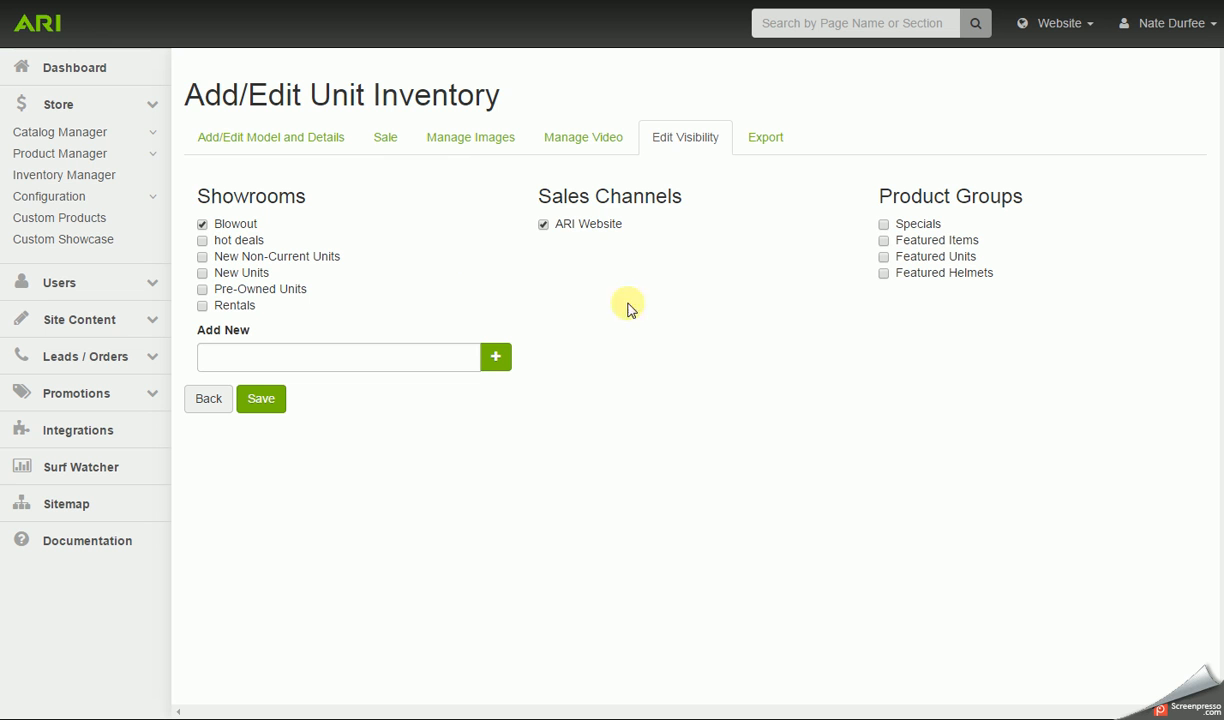
{"action": "left_click", "coordinate": [884, 257]}
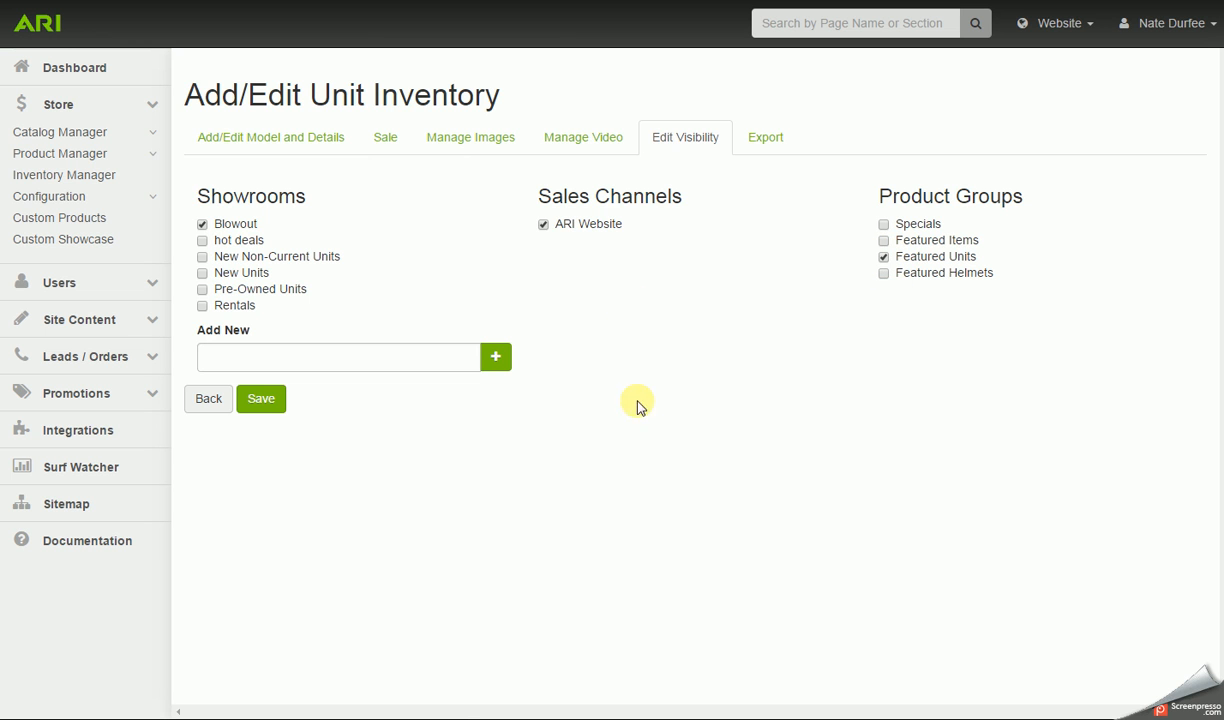
{"action": "left_click", "coordinate": [278, 405]}
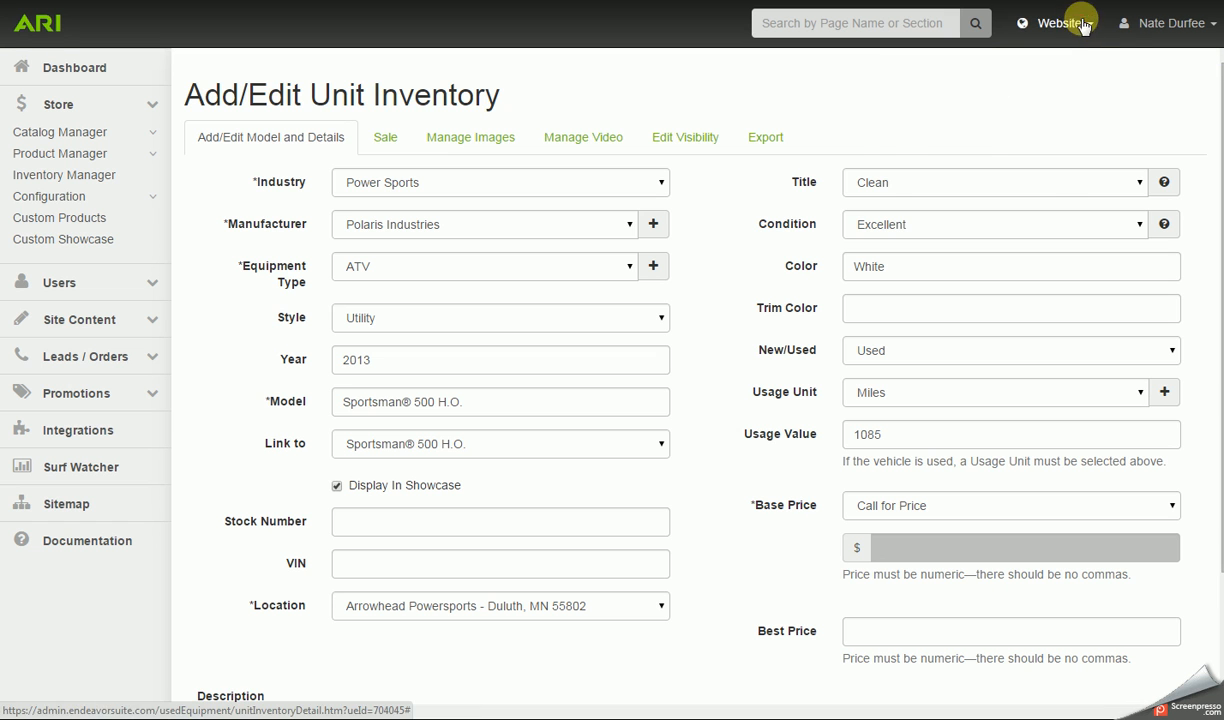
- Switch to the dealer's website and check the home page's Featured Units for the 2012 and 2013 Polaris Sportsman listings
{"action": "left_click", "coordinate": [1083, 25]}
{"action": "left_click", "coordinate": [1071, 148]}
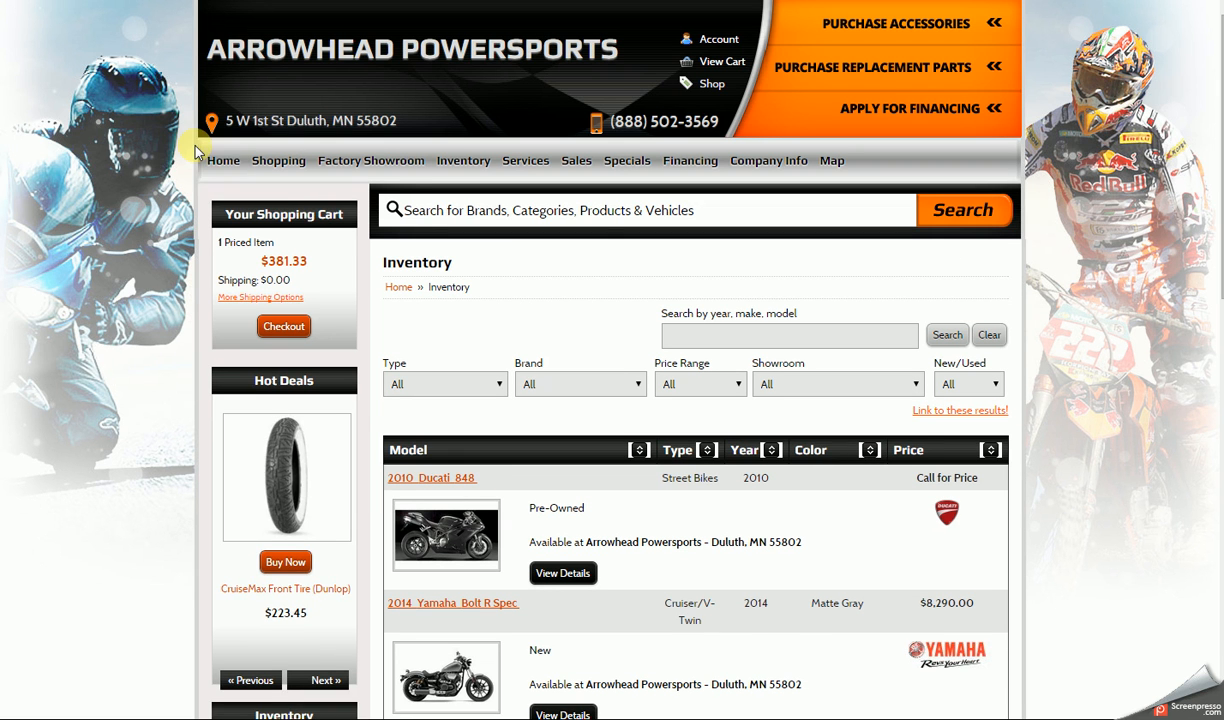
{"action": "left_click", "coordinate": [220, 160]}
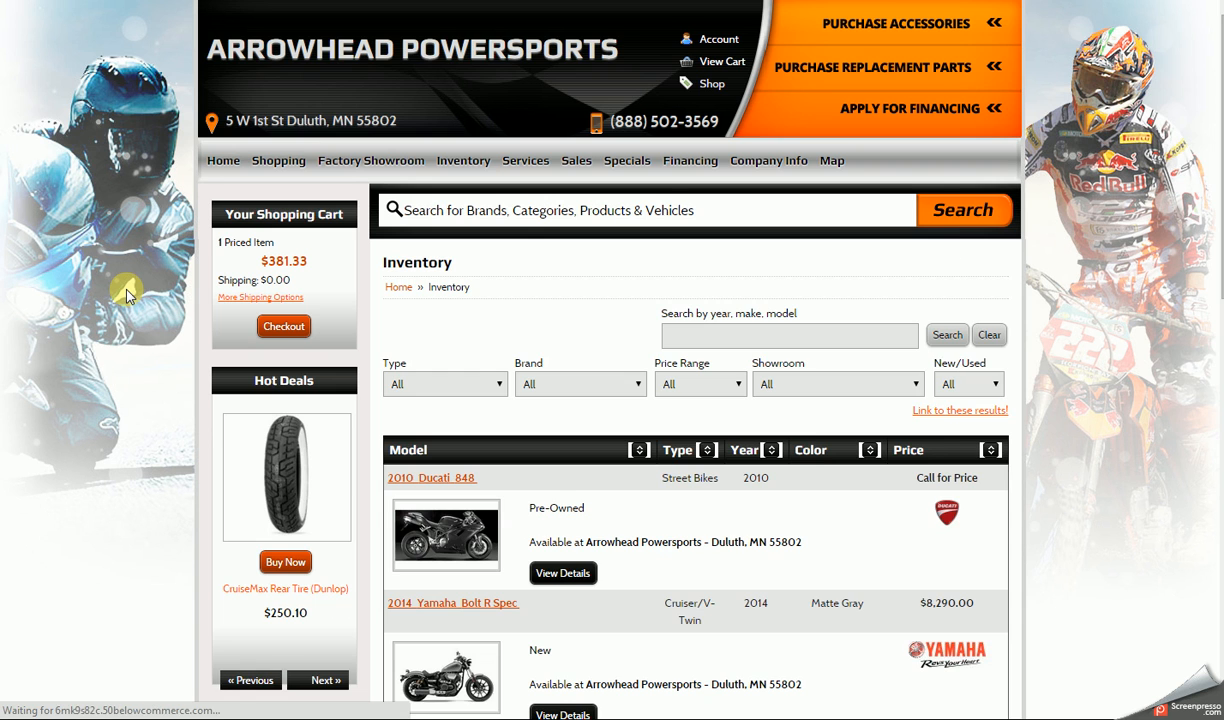
{"action": "scroll", "coordinate": [82, 405], "scroll_direction": "down", "scroll_amount": 1}
{"action": "scroll", "coordinate": [82, 403], "scroll_direction": "down", "scroll_amount": 1}
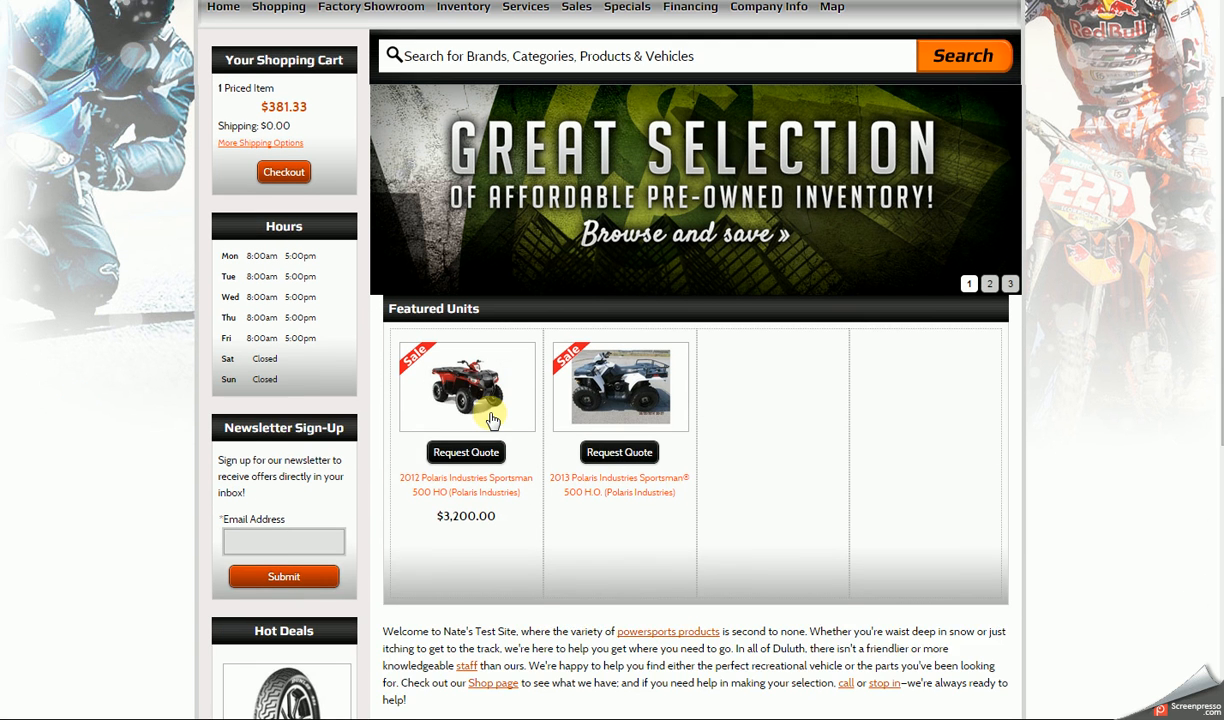
{"action": "scroll", "coordinate": [488, 405], "scroll_direction": "down", "scroll_amount": 1}
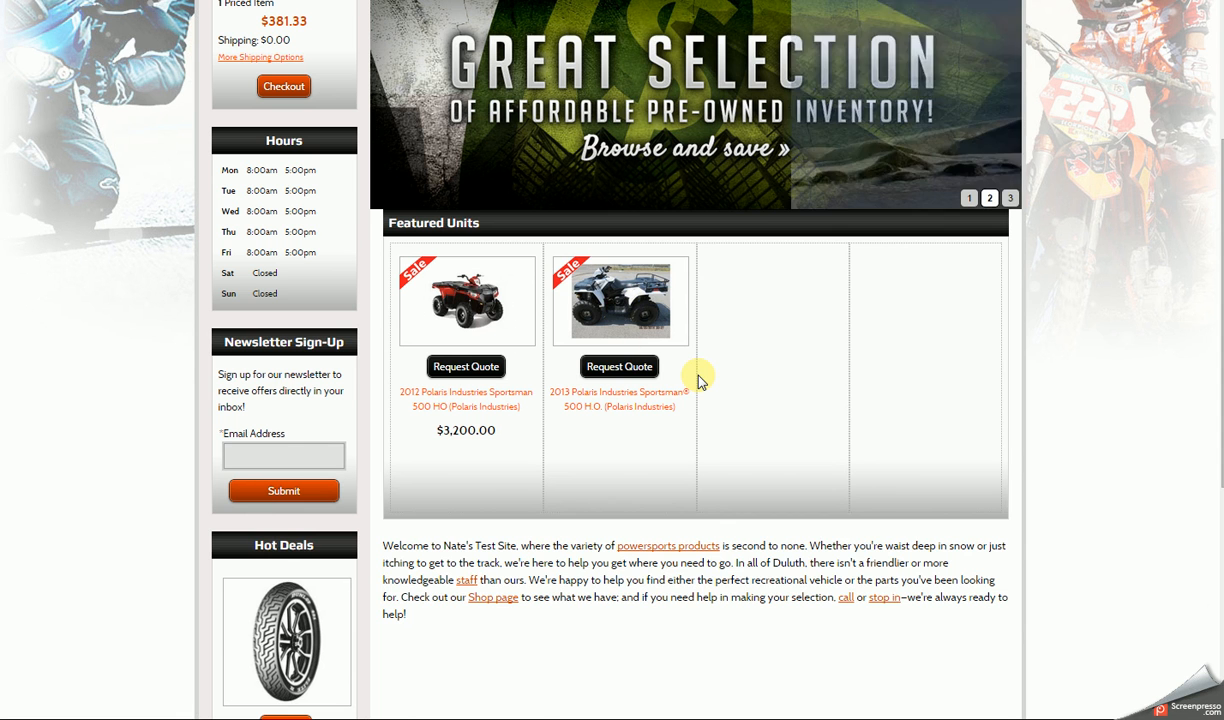
{"action": "scroll", "coordinate": [697, 377], "scroll_direction": "up", "scroll_amount": 3}
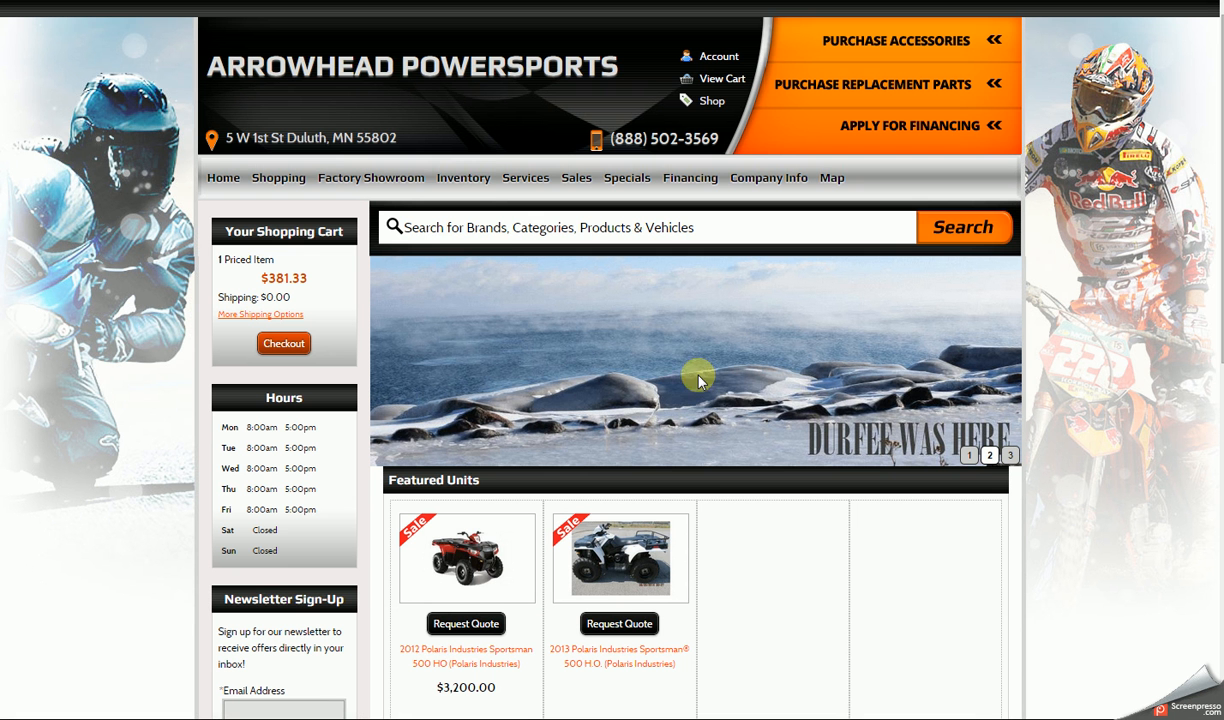
- Open the dealer website's inventory page and filter the listings to the Blowout showroom
{"action": "left_click", "coordinate": [464, 180]}
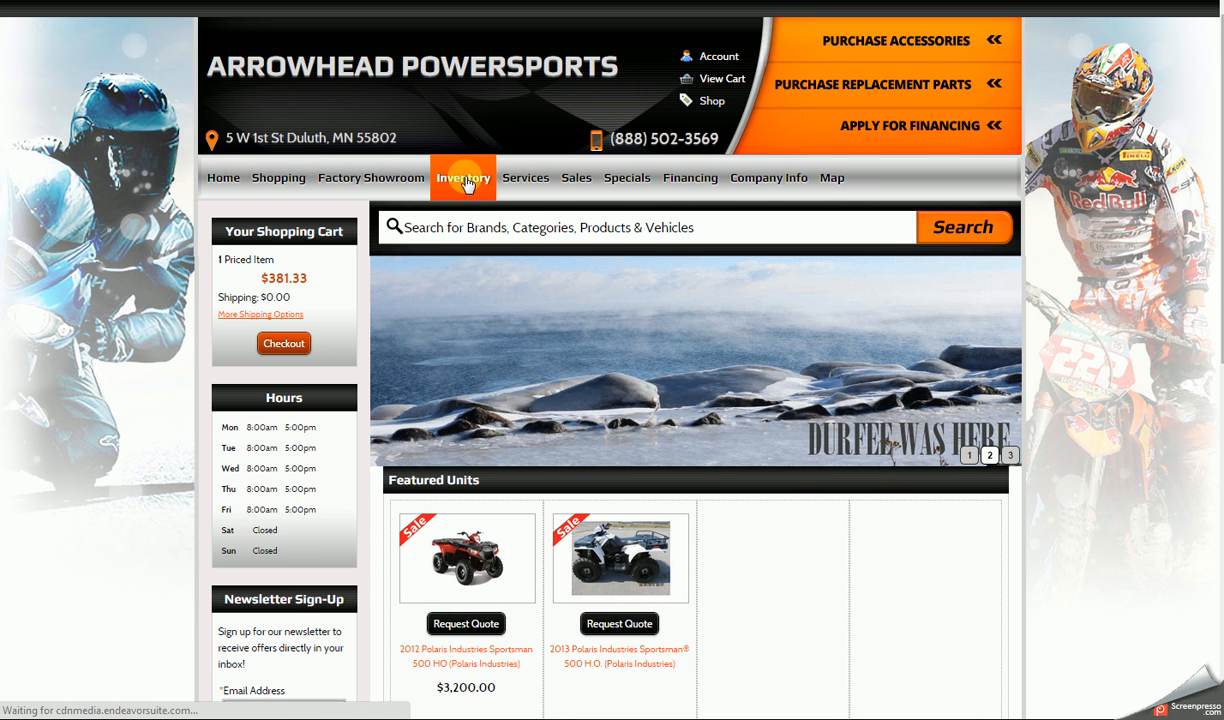
{"action": "scroll", "coordinate": [535, 330], "scroll_direction": "down", "scroll_amount": 1}
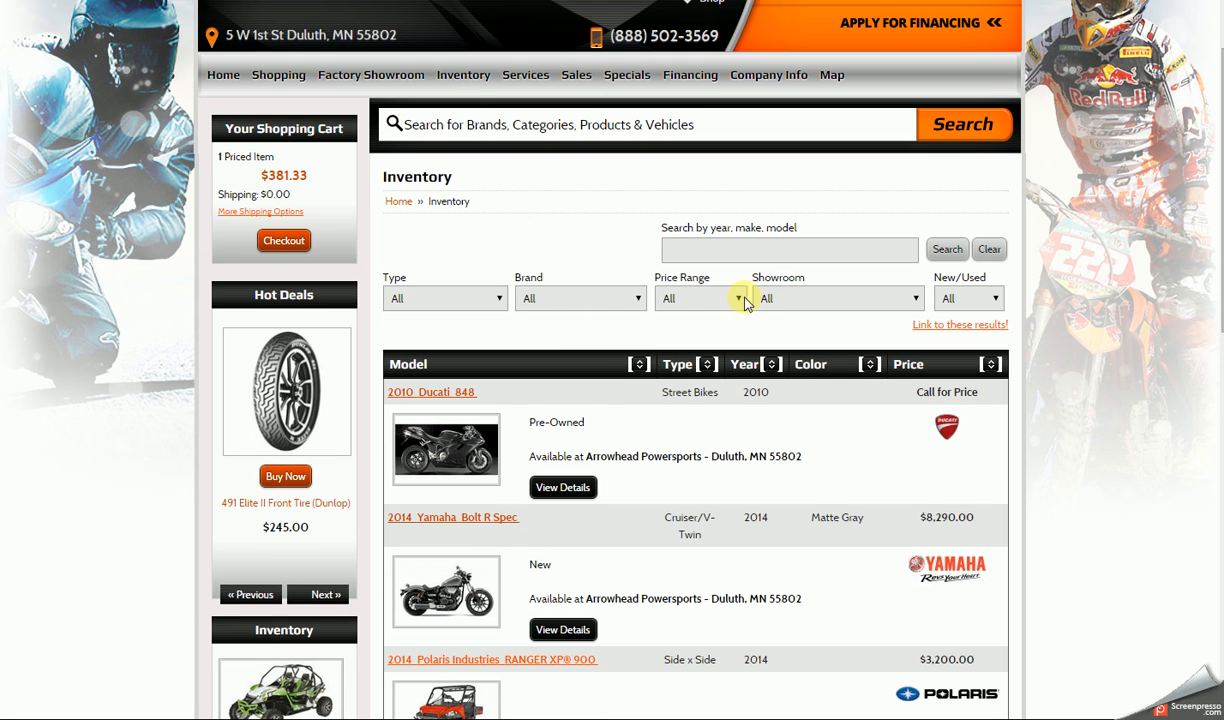
{"action": "left_click", "coordinate": [916, 300]}
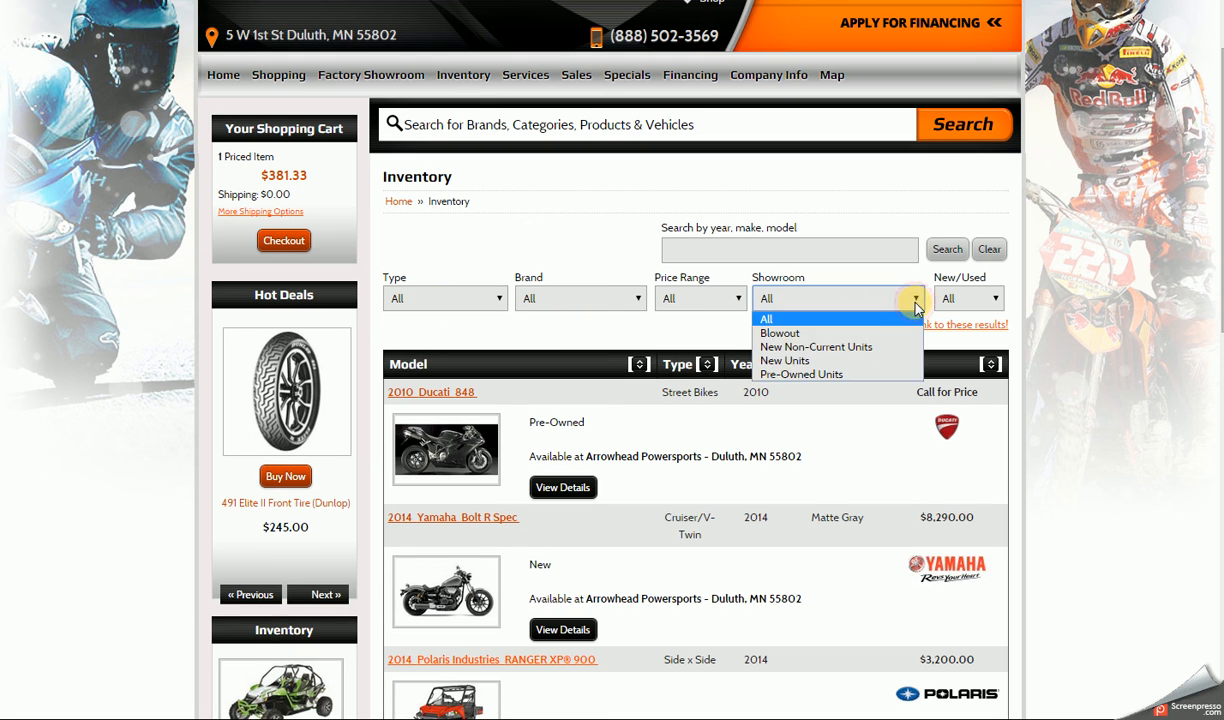
{"action": "left_click", "coordinate": [858, 331]}
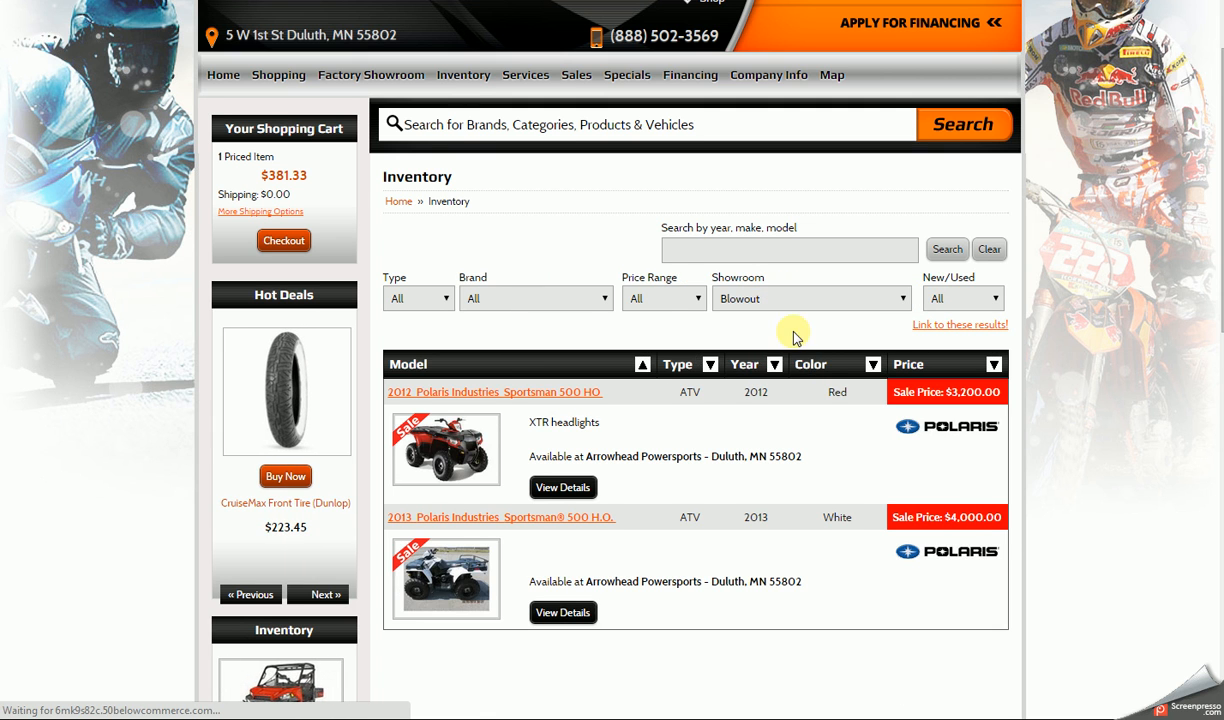
{"action": "scroll", "coordinate": [792, 333], "scroll_direction": "down", "scroll_amount": 1}
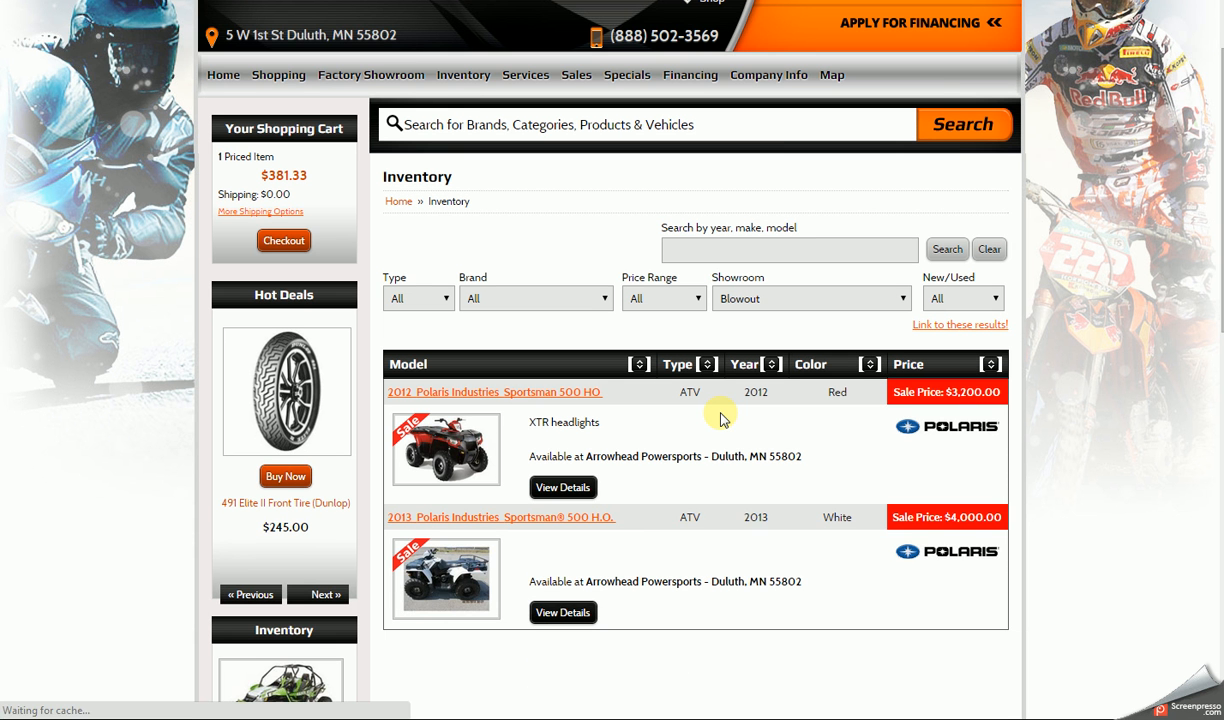
- Generate a link to the filtered Blowout results and copy its URL
{"action": "left_click", "coordinate": [937, 330]}
{"action": "key", "text": "ctrl+c"}
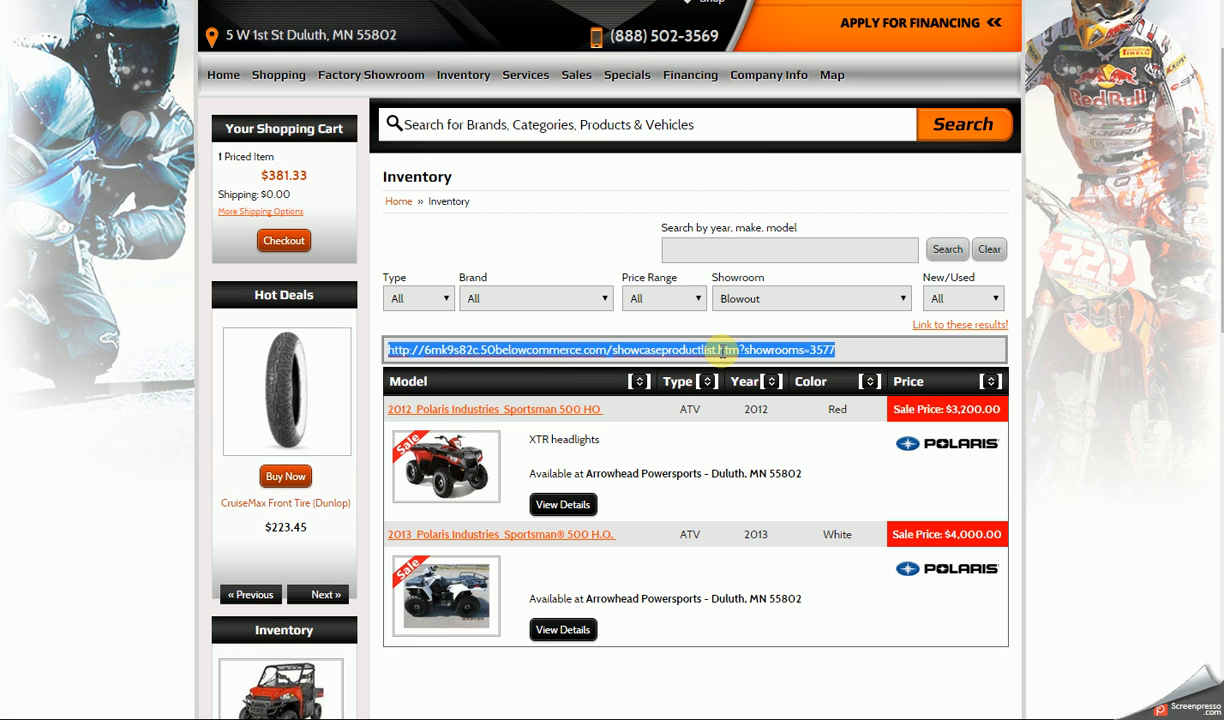
{"action": "key", "text": "ctrl+shift+Tab"}
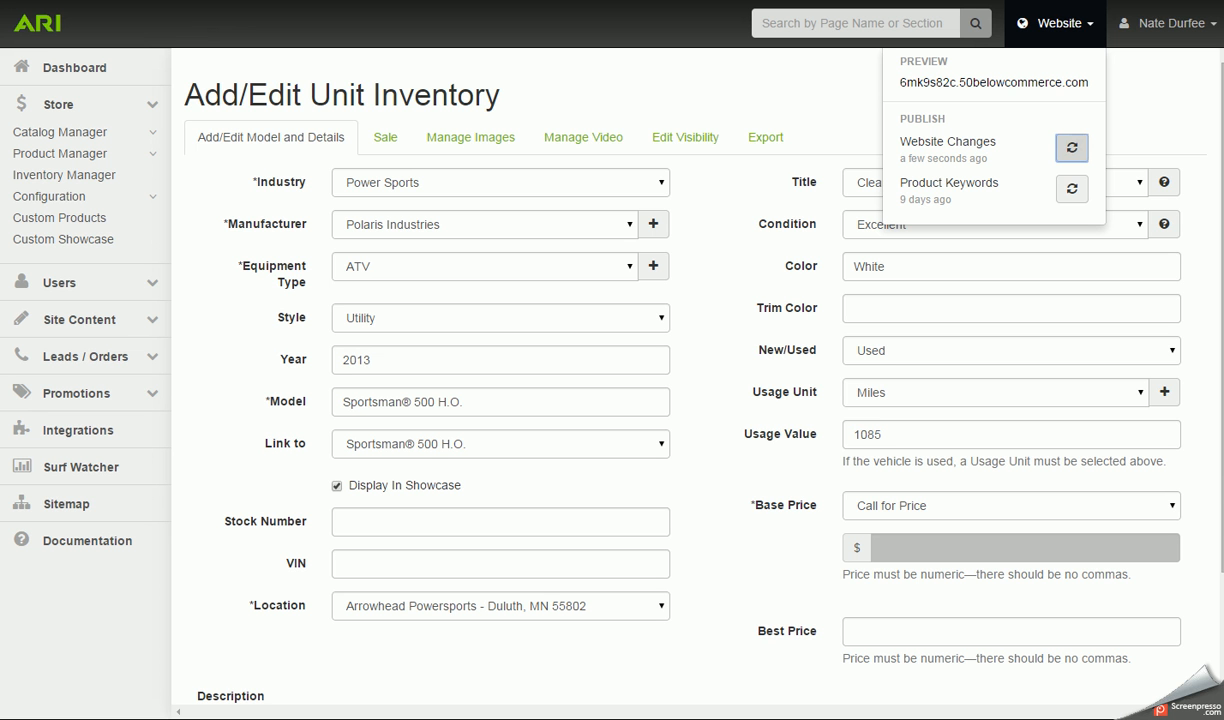
{"action": "key", "text": "ctrl+Tab"}
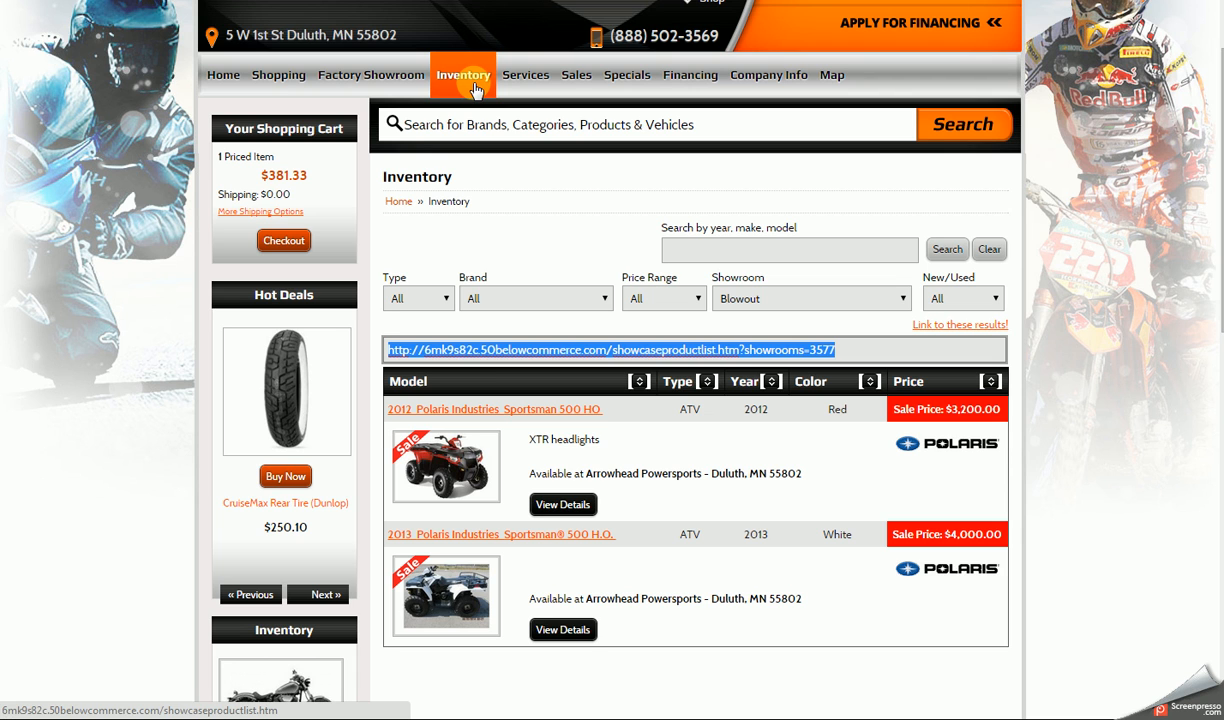
- Switch to the ARI admin site, open the site's navigation editor and add a child link under Inventory
{"action": "key", "text": "ctrl+Tab"}
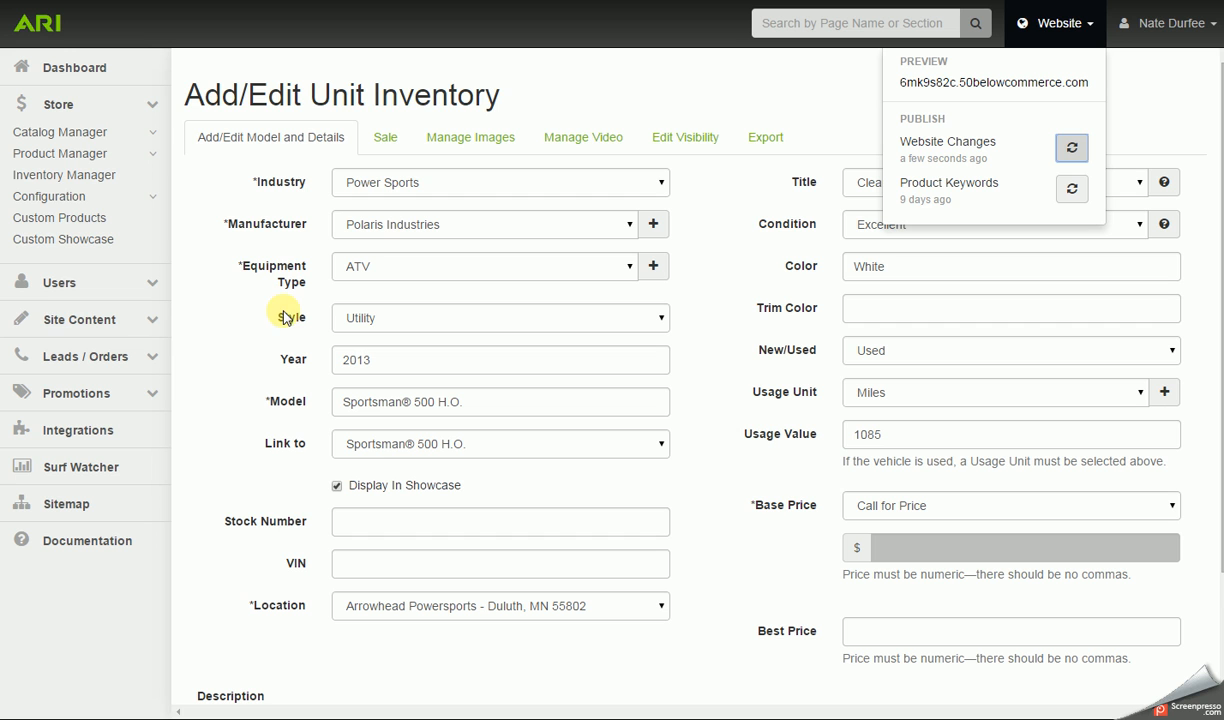
{"action": "left_click", "coordinate": [126, 320]}
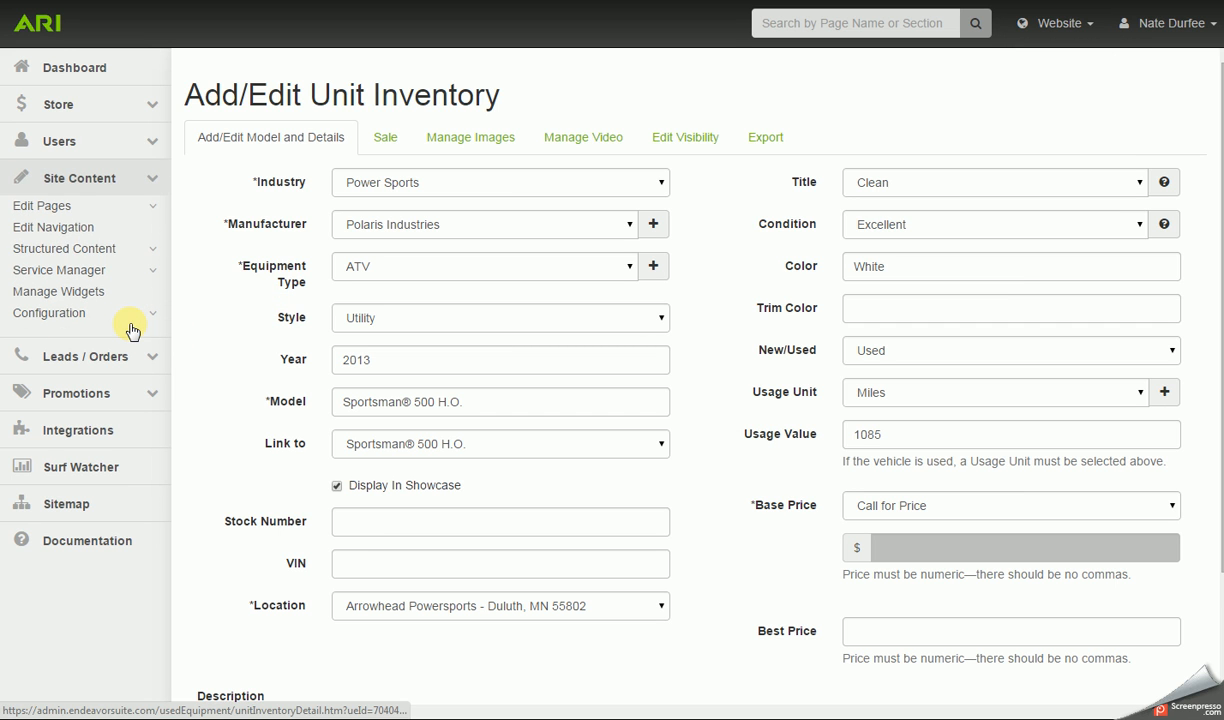
{"action": "left_click", "coordinate": [70, 227]}
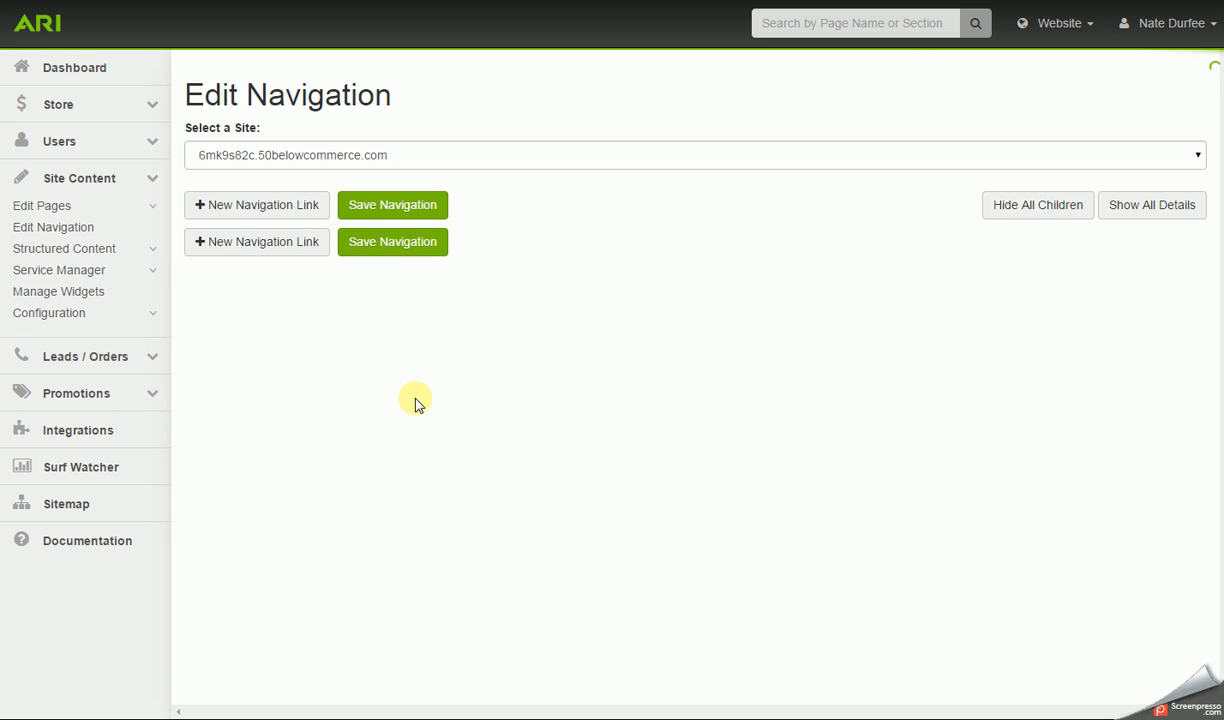
{"action": "scroll", "coordinate": [570, 351], "scroll_direction": "down", "scroll_amount": 1}
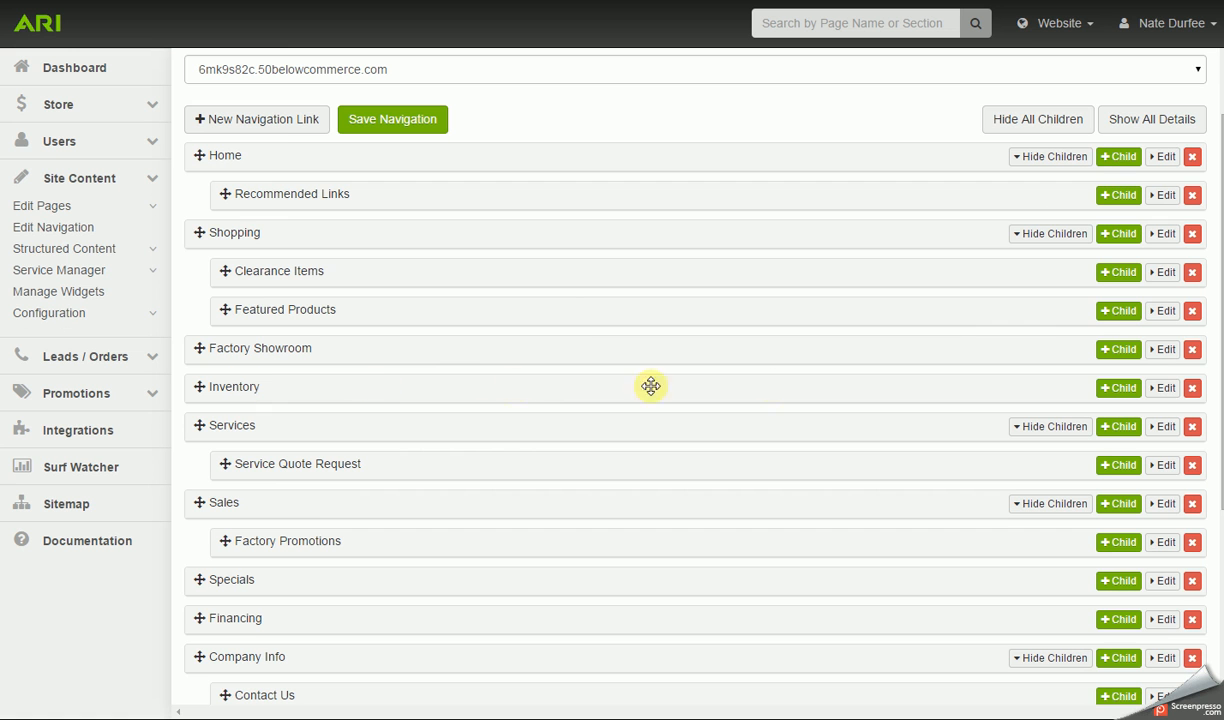
{"action": "left_click", "coordinate": [1116, 390]}
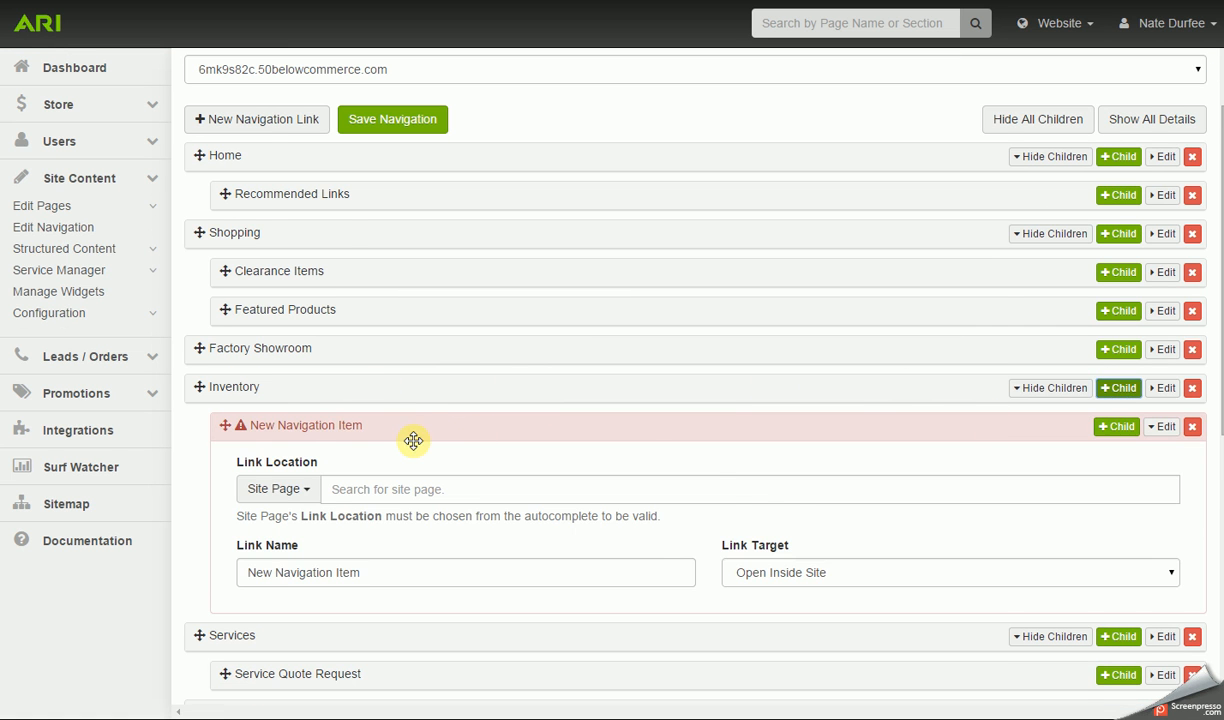
{"action": "scroll", "coordinate": [413, 440], "scroll_direction": "down", "scroll_amount": 1}
{"action": "left_click", "coordinate": [310, 410]}
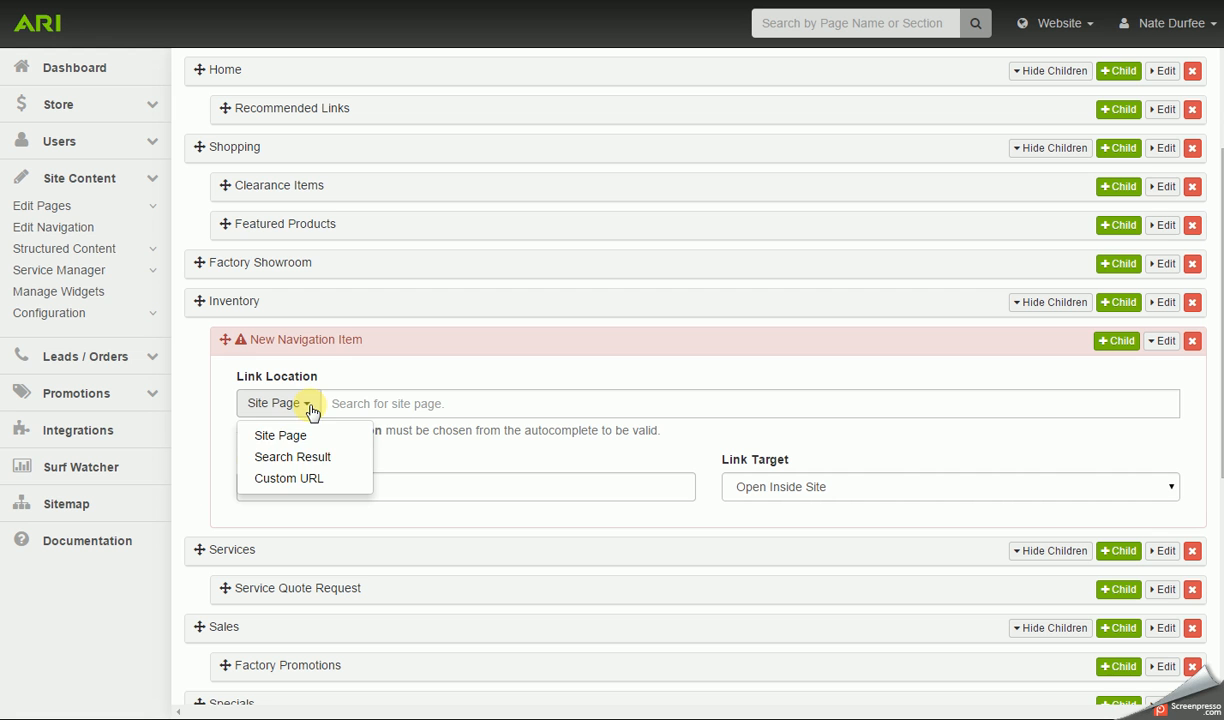
{"action": "left_click", "coordinate": [309, 477]}
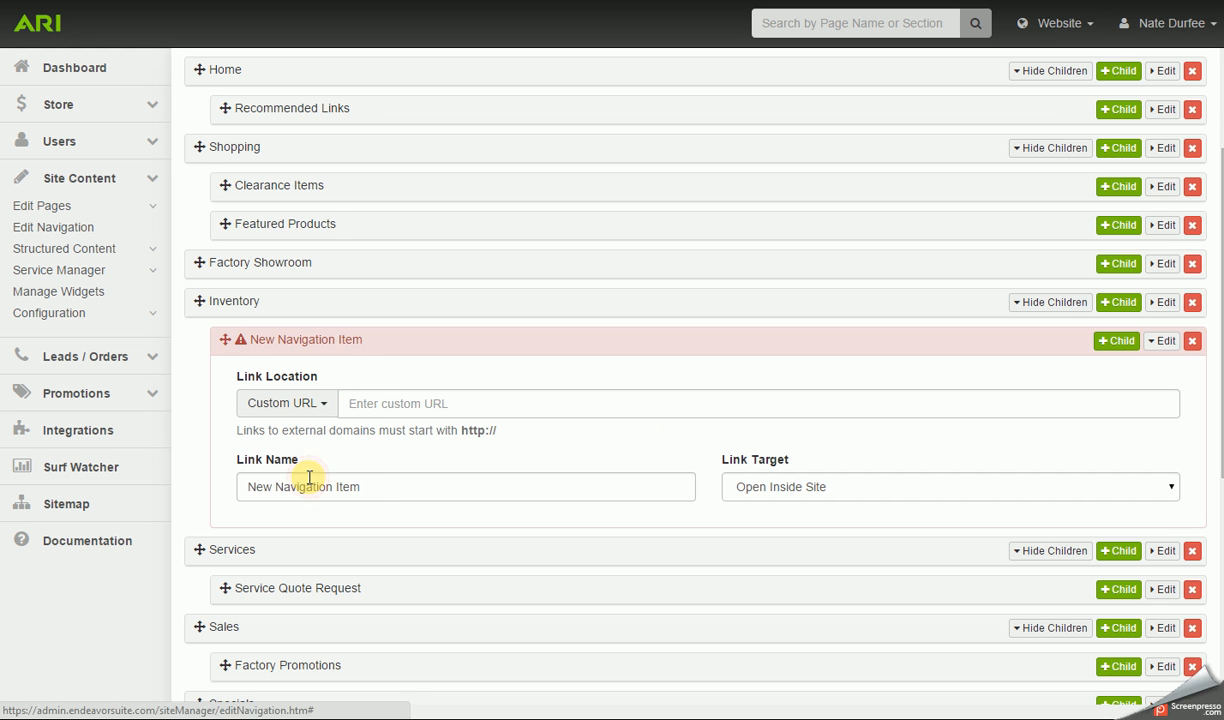
{"action": "left_click", "coordinate": [371, 405]}
{"action": "key", "text": "ctrl+v"}
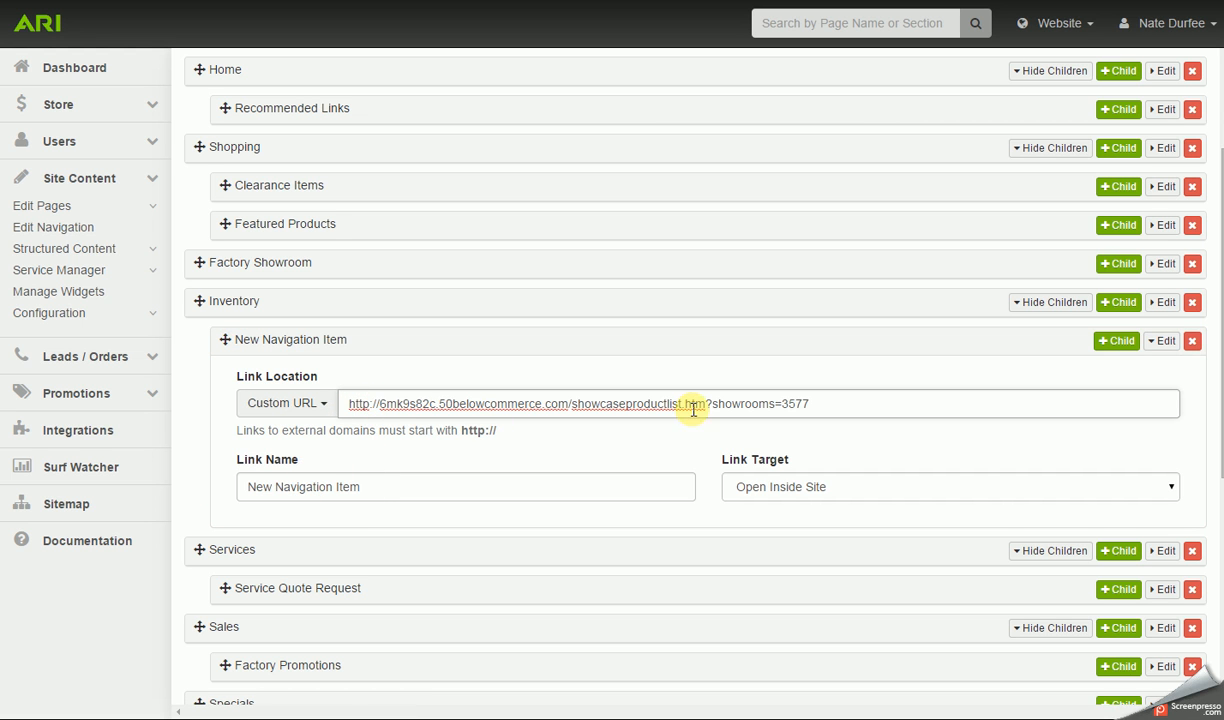
- Name the new navigation link Blowout Units and save the navigation
{"action": "left_click_drag", "start_coordinate": [437, 483], "coordinate": [248, 487]}
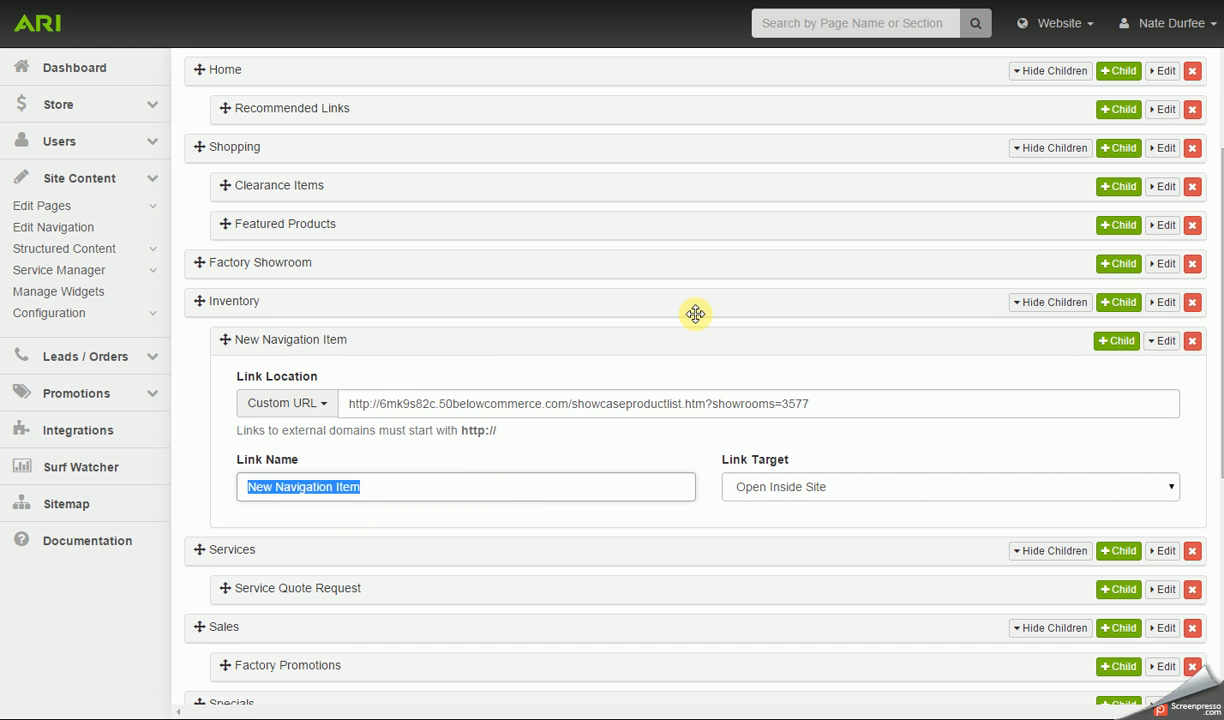
{"action": "type", "text": "Blowout Units"}
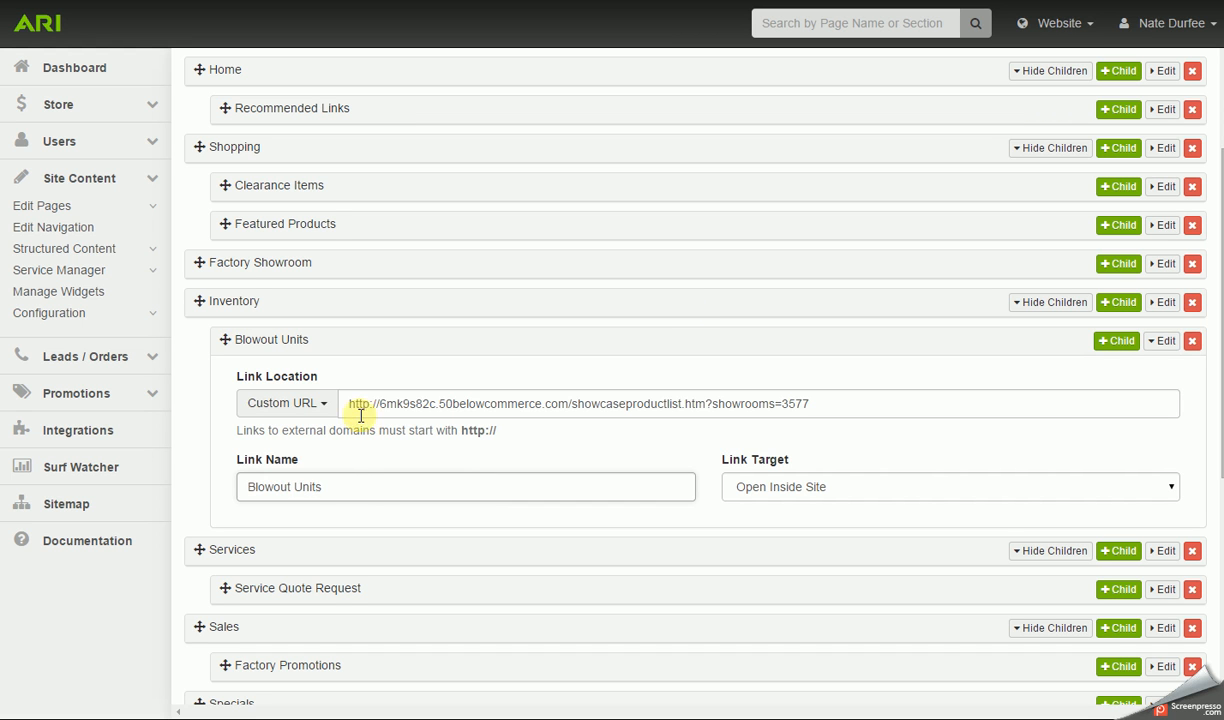
{"action": "left_click", "coordinate": [353, 488]}
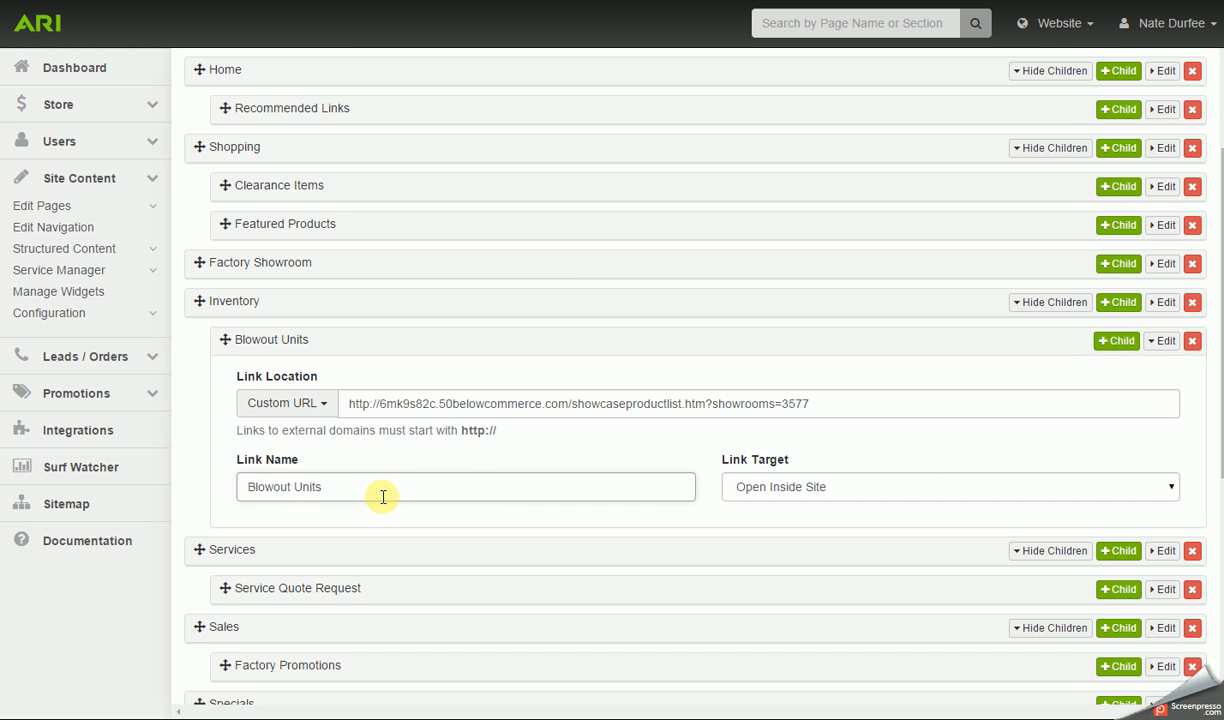
{"action": "scroll", "coordinate": [389, 495], "scroll_direction": "up", "scroll_amount": 2}
{"action": "left_click", "coordinate": [388, 204]}
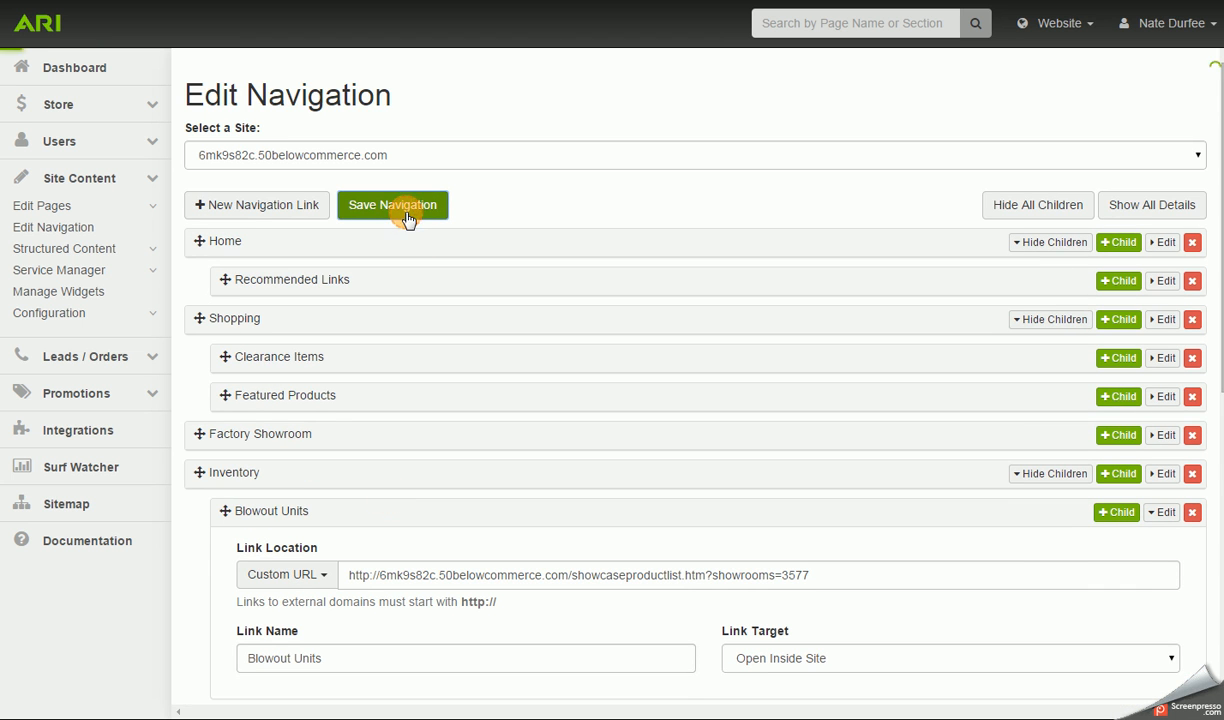
- Publish the website changes, and test the new Blowout Units link under Inventory on the reloaded dealer website
{"action": "left_click", "coordinate": [1083, 23]}
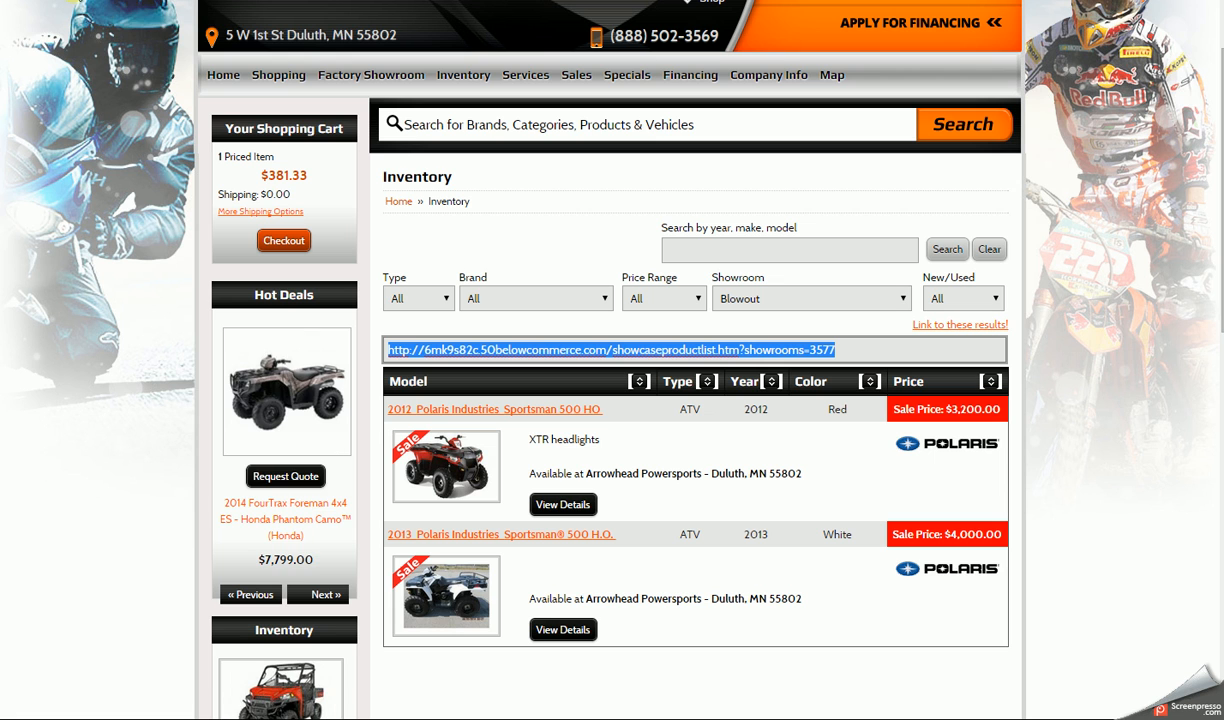
{"action": "left_click", "coordinate": [68, 1]}
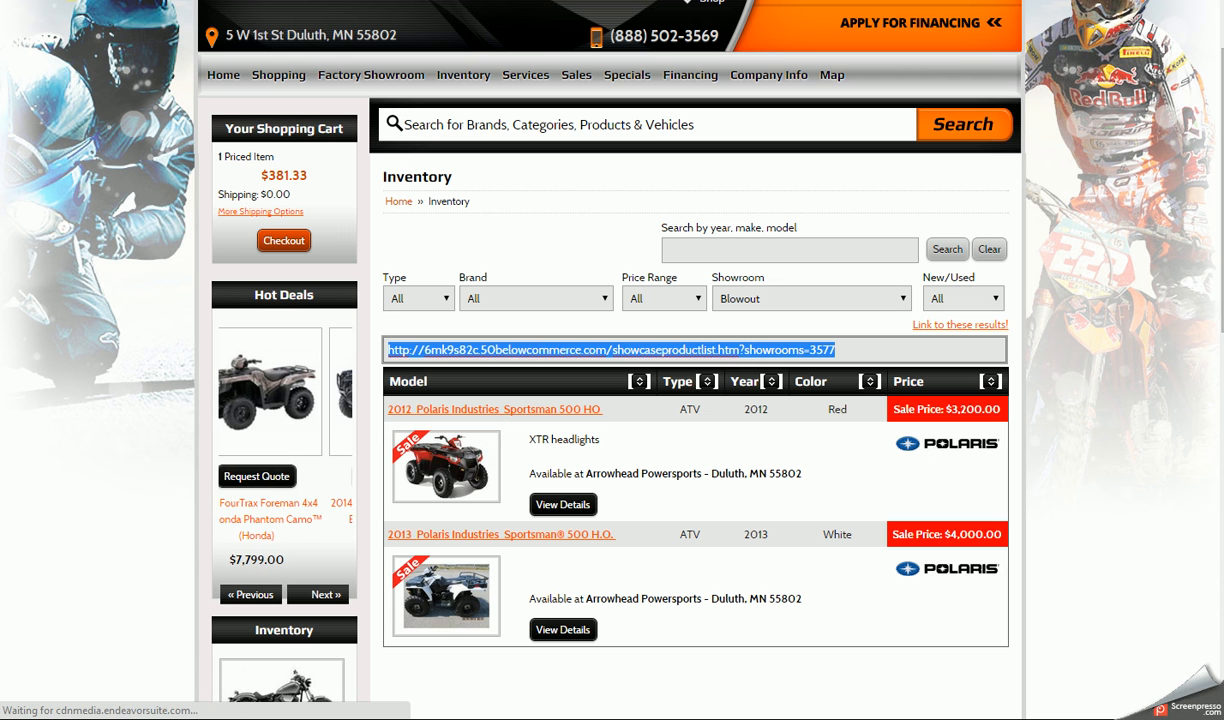
{"action": "mouse_move", "coordinate": [463, 81]}
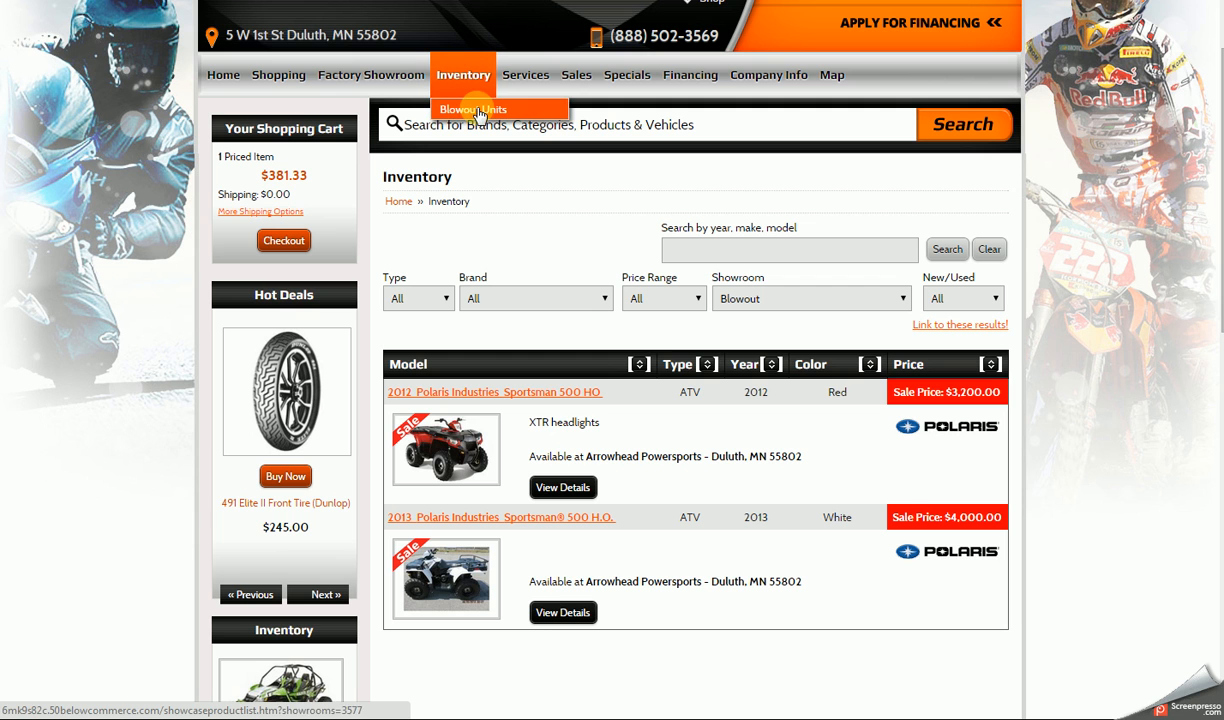
{"action": "left_click", "coordinate": [478, 112]}
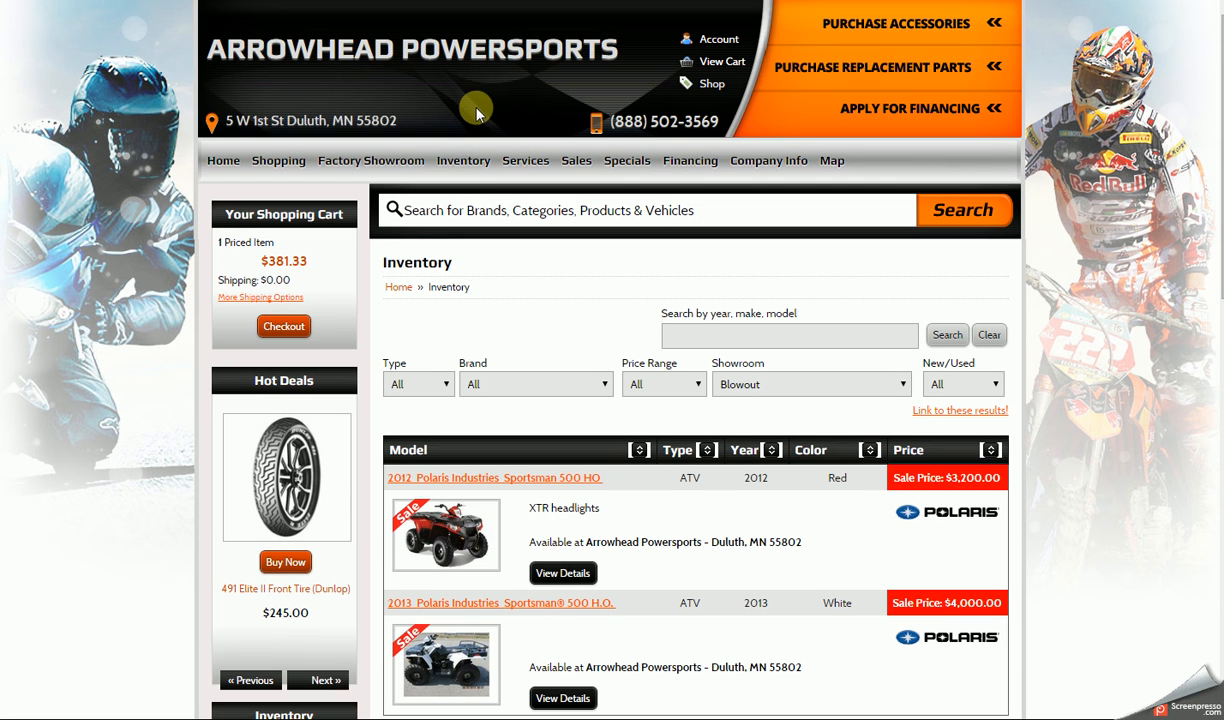
- Open the dealer website's full inventory page and examine the listed units and their sale prices
{"action": "left_click", "coordinate": [468, 160]}
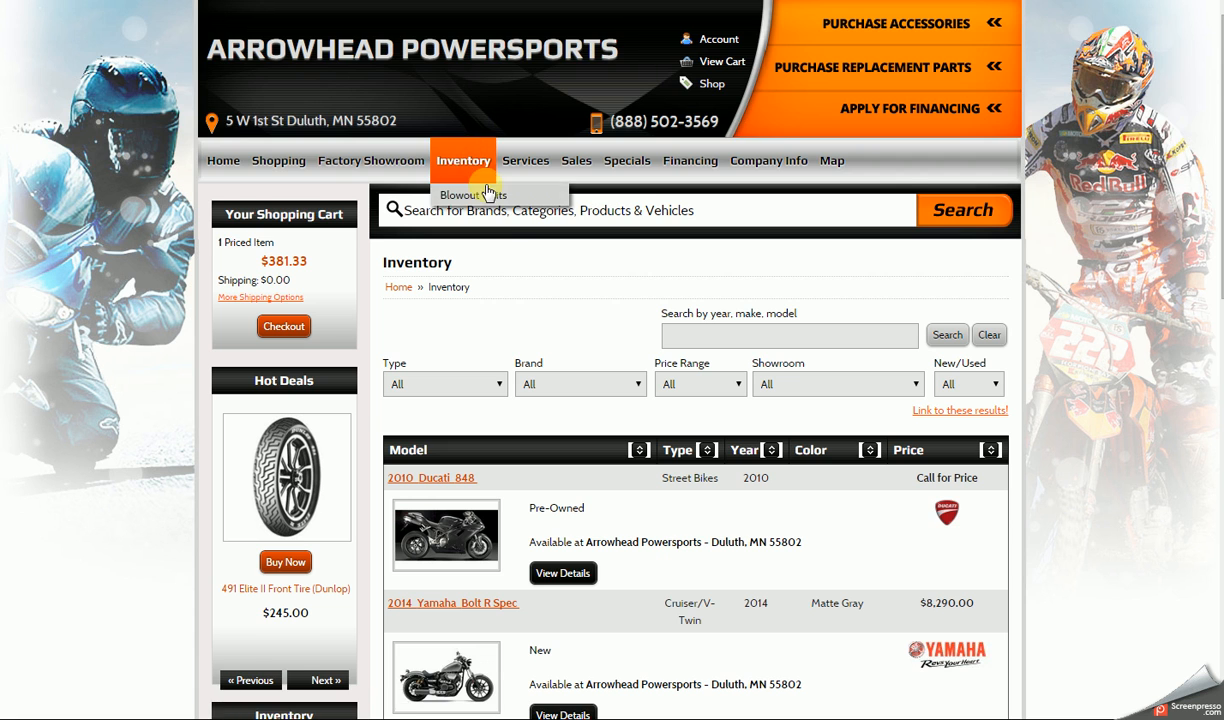
{"action": "scroll", "coordinate": [510, 244], "scroll_direction": "down", "scroll_amount": 2}
{"action": "scroll", "coordinate": [510, 250], "scroll_direction": "down", "scroll_amount": 1}
{"action": "scroll", "coordinate": [511, 255], "scroll_direction": "up", "scroll_amount": 2}
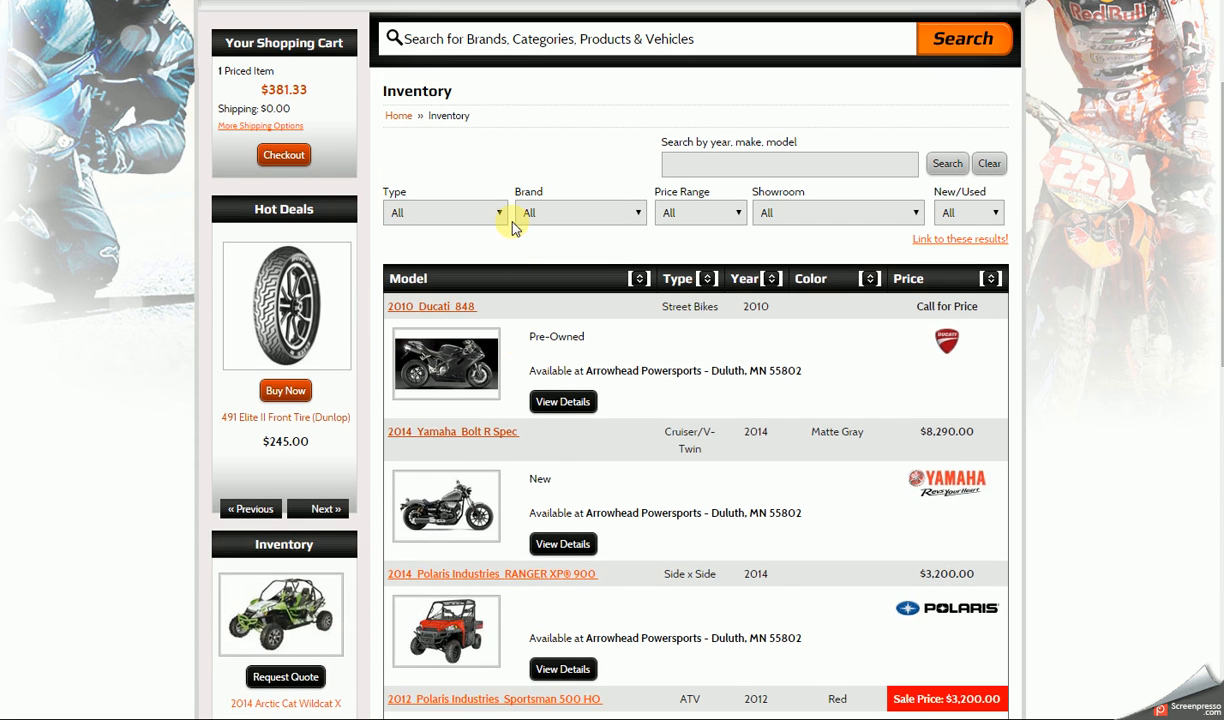
{"action": "mouse_move", "coordinate": [480, 90]}
{"action": "scroll", "coordinate": [527, 213], "scroll_direction": "down", "scroll_amount": 2}
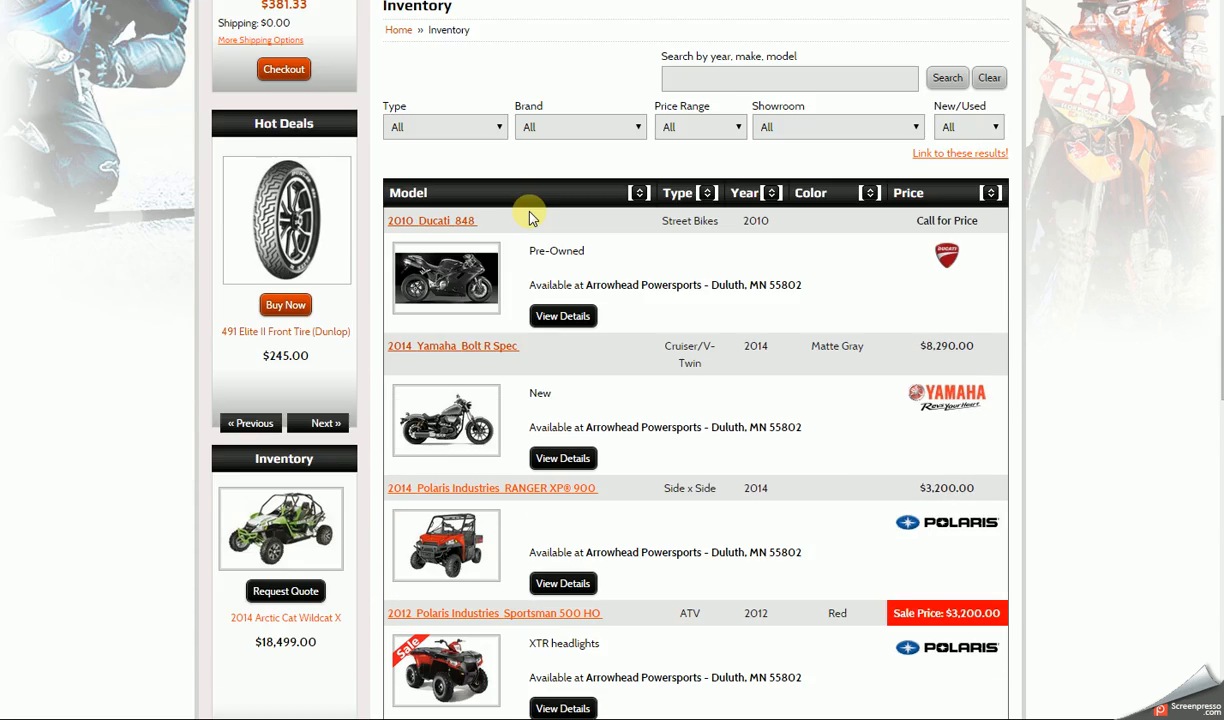
{"action": "scroll", "coordinate": [592, 358], "scroll_direction": "down", "scroll_amount": 2}
{"action": "scroll", "coordinate": [594, 360], "scroll_direction": "down", "scroll_amount": 3}
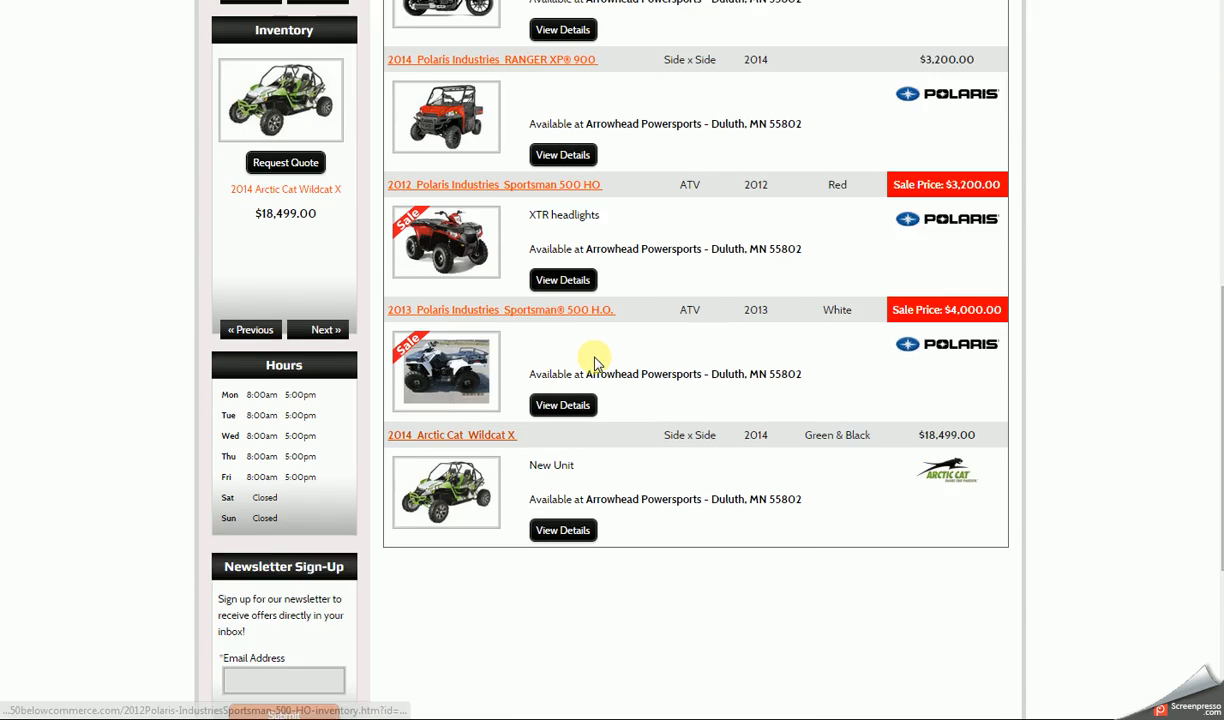
{"action": "scroll", "coordinate": [594, 360], "scroll_direction": "up", "scroll_amount": 4}
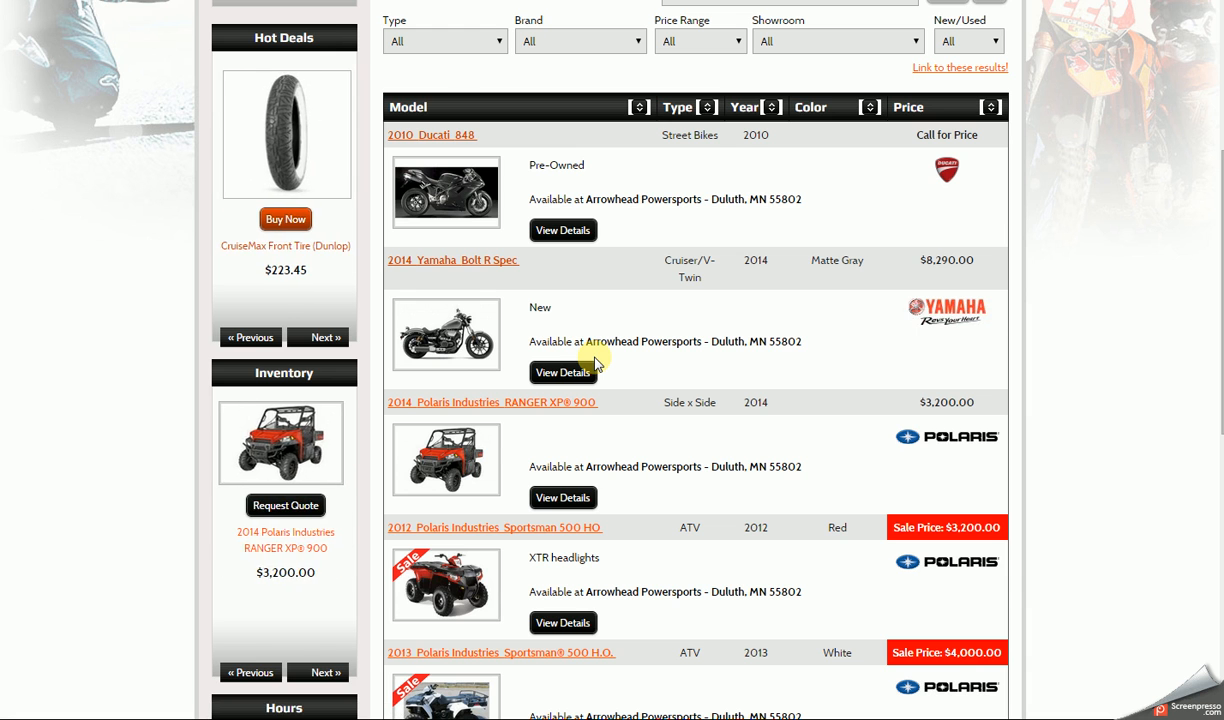
{"action": "scroll", "coordinate": [570, 330], "scroll_direction": "up", "scroll_amount": 4}
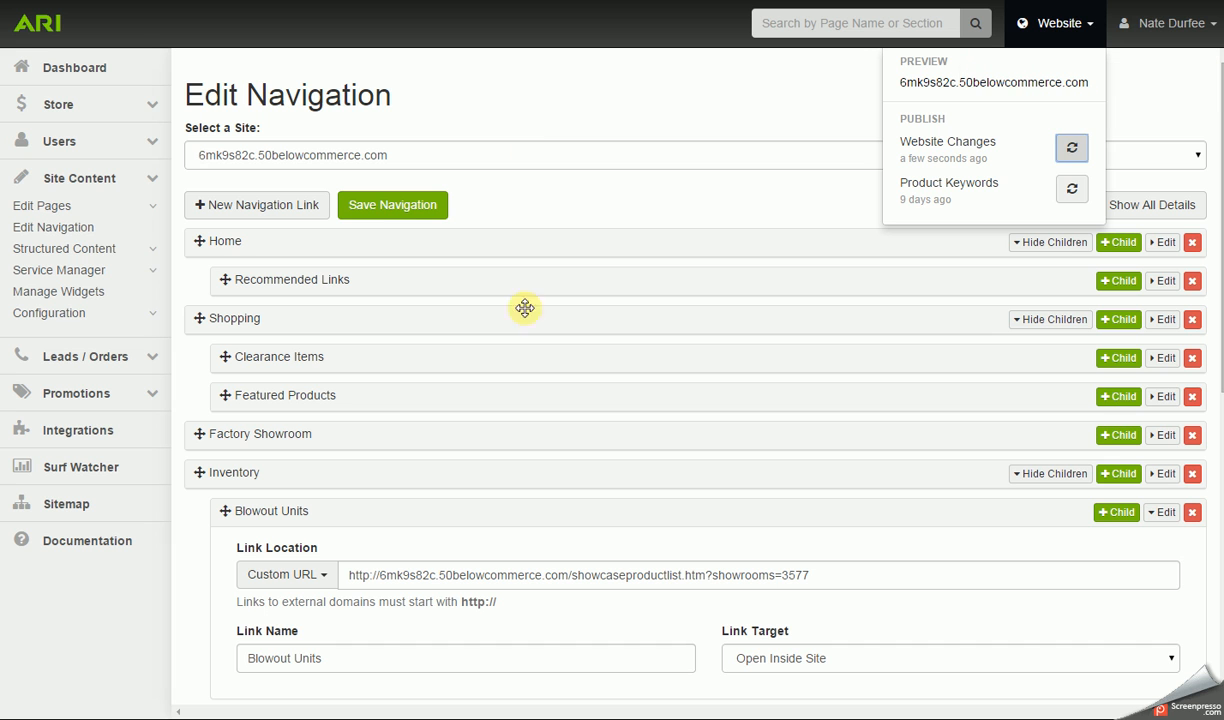
- Switch back to the ARI admin dashboard, open the unit inventory list and review each unit's visibility, prices and source
{"action": "left_click", "coordinate": [100, 76]}
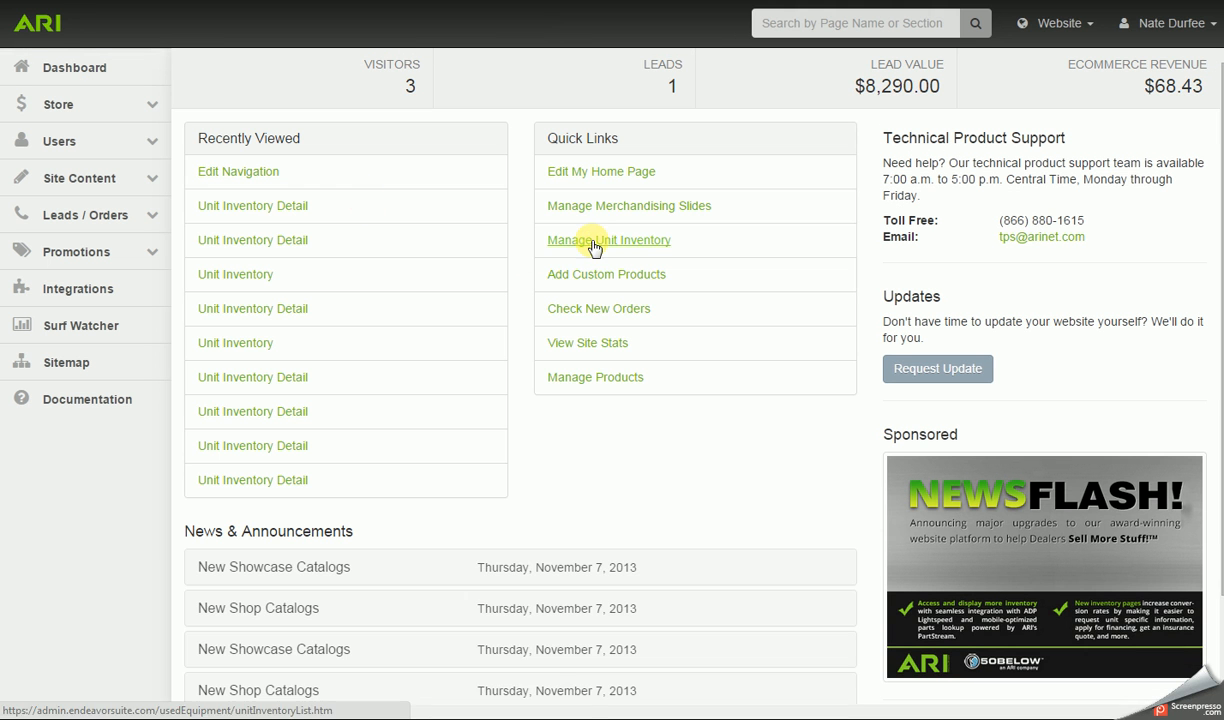
{"action": "left_click", "coordinate": [595, 246]}
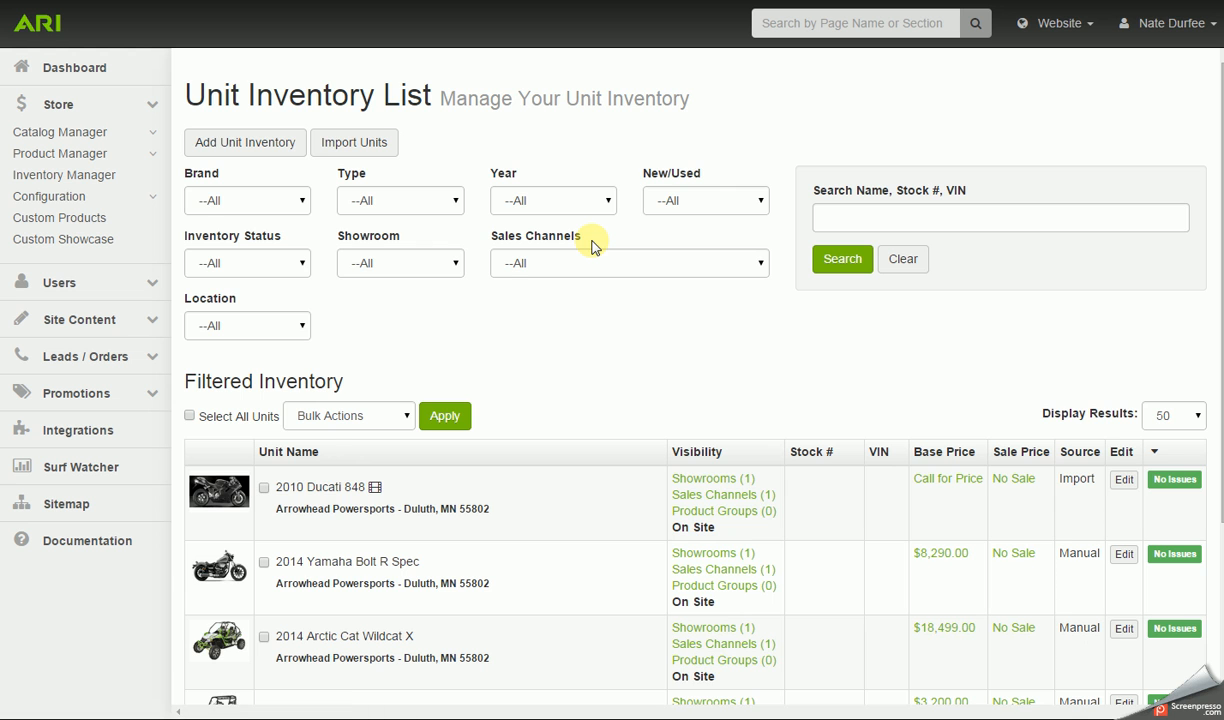
{"action": "scroll", "coordinate": [591, 246], "scroll_direction": "down", "scroll_amount": 1}
{"action": "scroll", "coordinate": [527, 226], "scroll_direction": "up", "scroll_amount": 1}
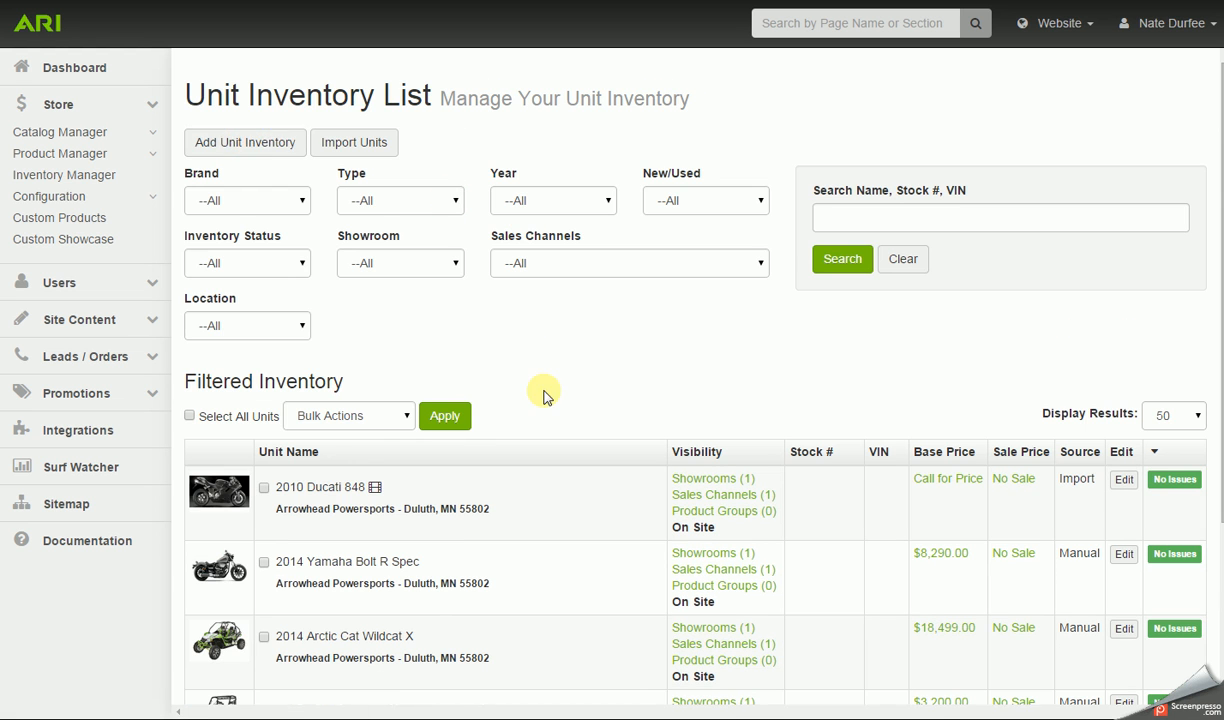
{"action": "scroll", "coordinate": [545, 397], "scroll_direction": "down", "scroll_amount": 2}
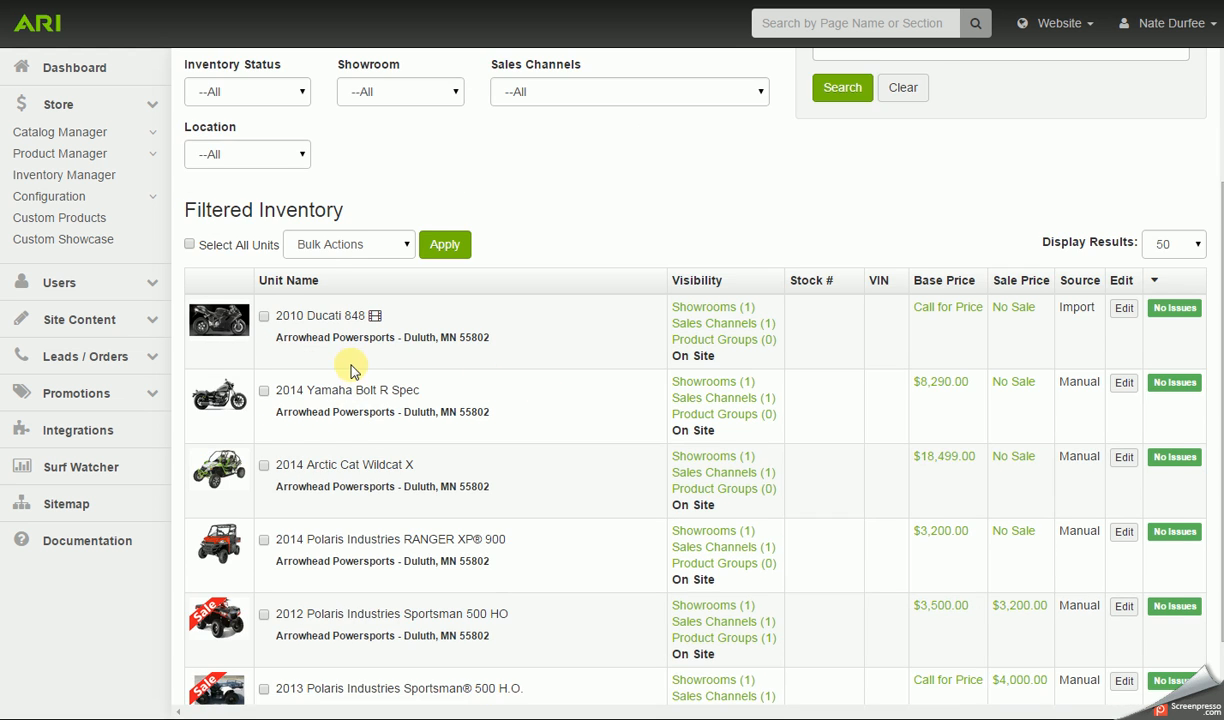
{"action": "scroll", "coordinate": [350, 366], "scroll_direction": "down", "scroll_amount": 1}
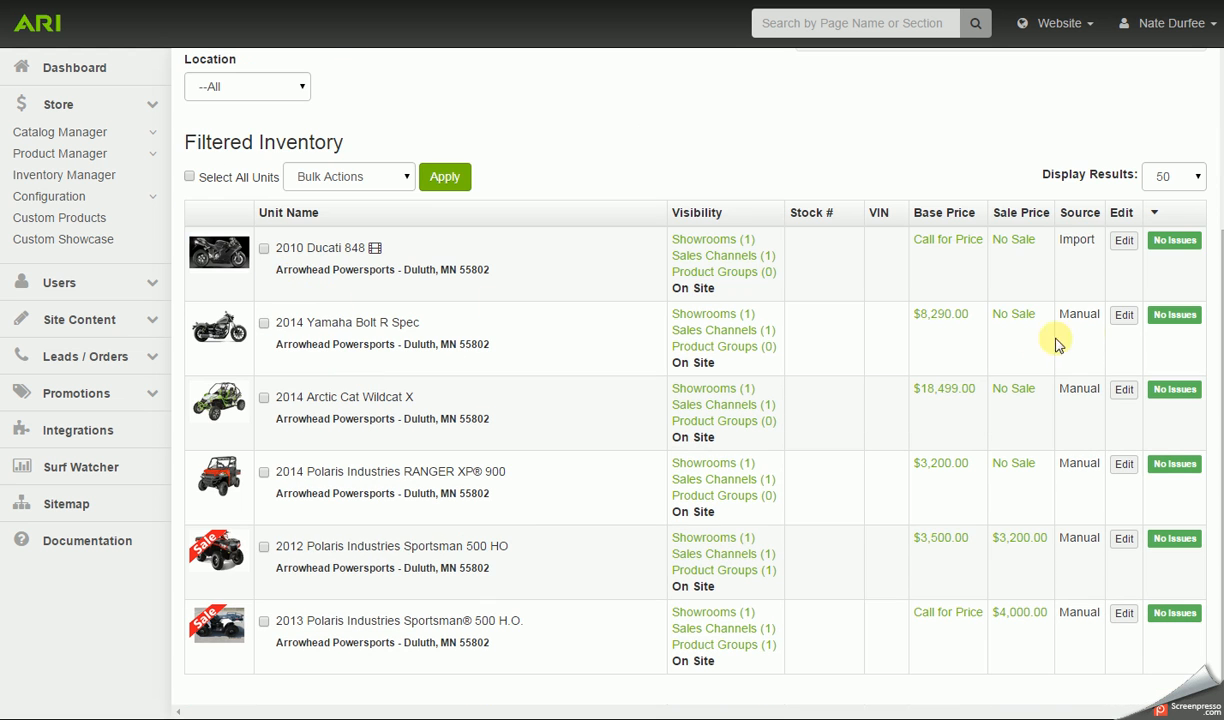
{"action": "mouse_move", "coordinate": [1124, 327]}
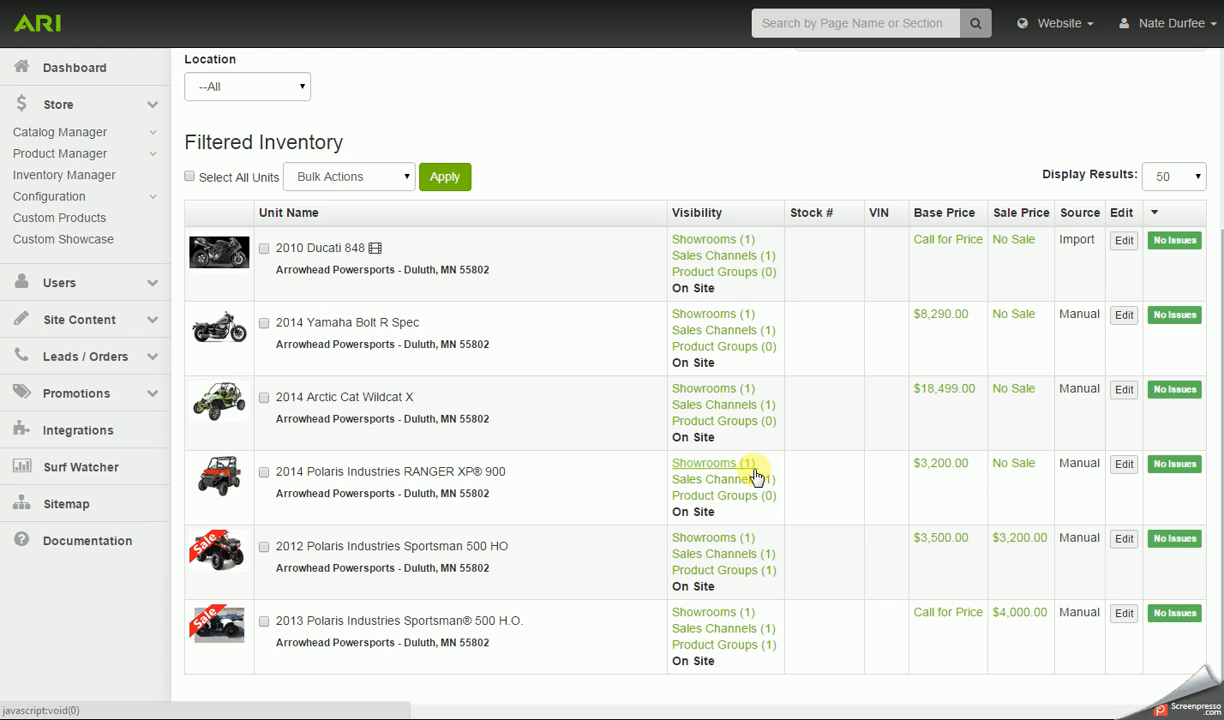